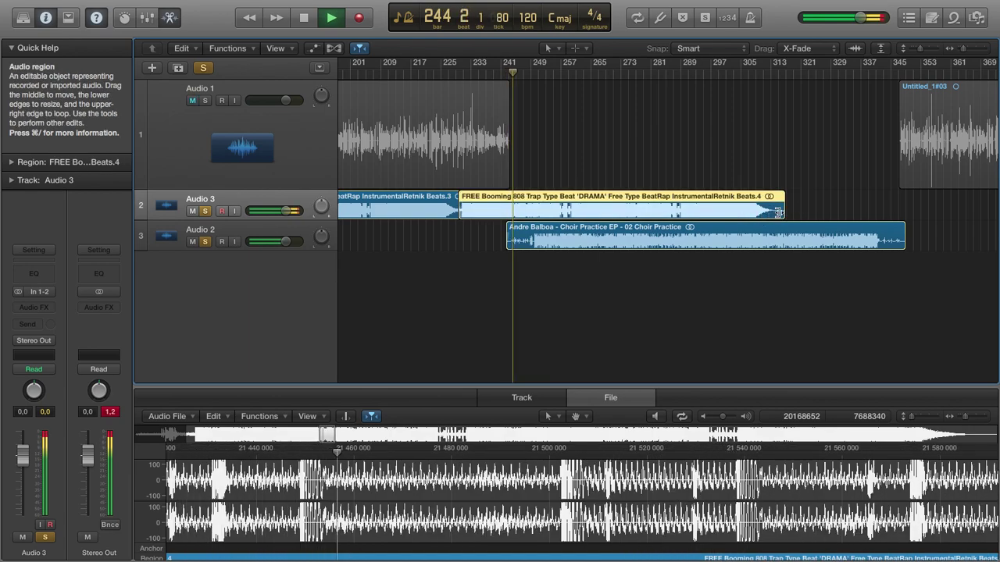
- Trim the end of the fourth FREE Booming 808 region on Audio 3 to about bar 243 and play from the Choir Practice transition
left_click_drag(779, 213, 501, 264)
left_click_drag(966, 49, 971, 49)
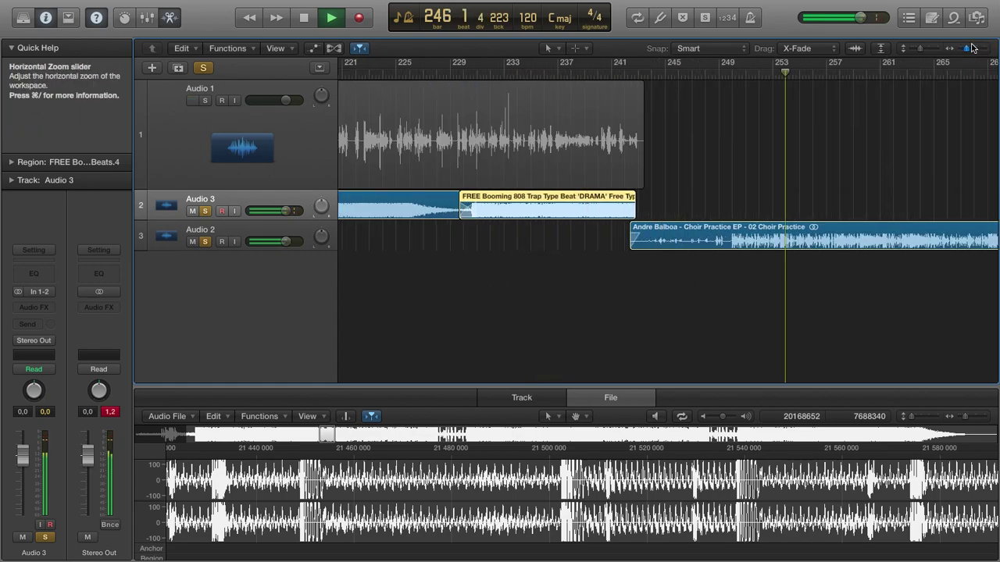
scroll(801, 117, "left", 7)
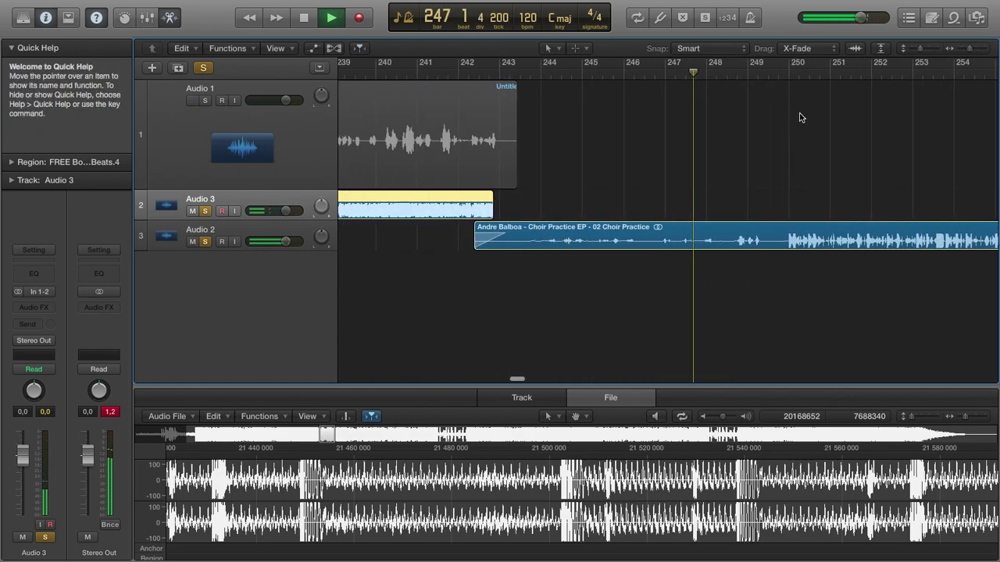
left_click(577, 71)
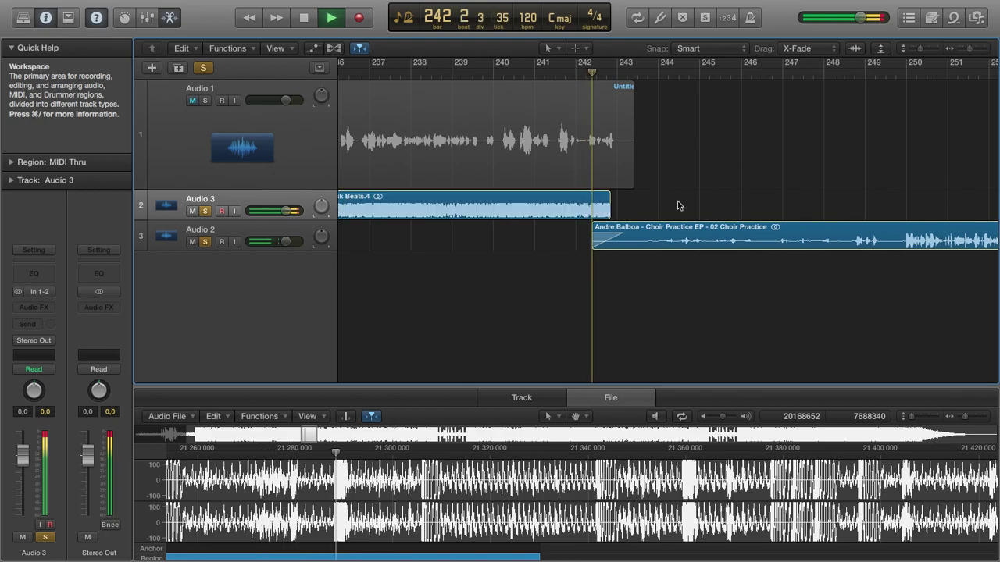
- Add a fade-out to the end of the fourth FREE Booming 808 region with the Fade tool, then switch back to the Pointer tool
left_click(549, 48)
left_click(630, 212)
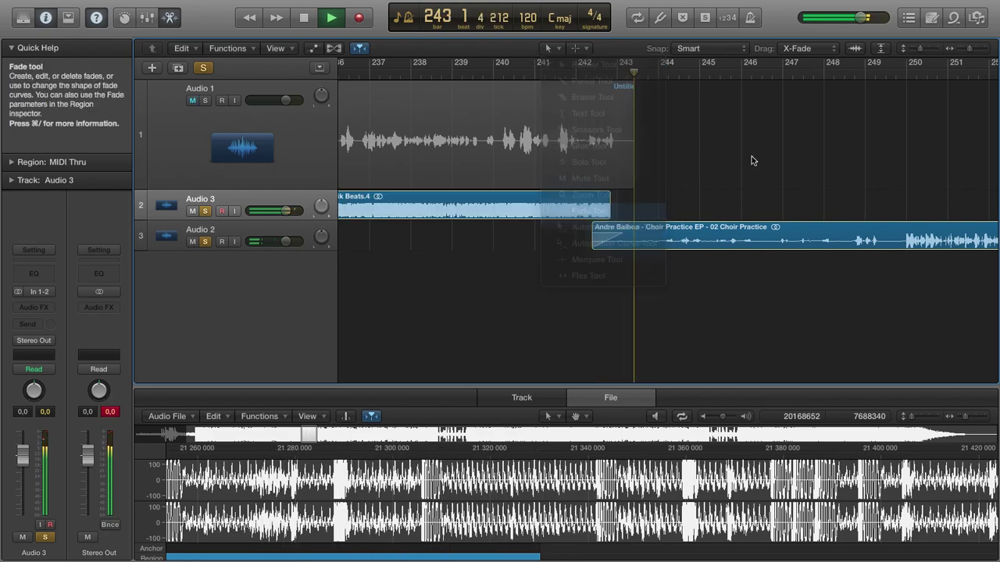
left_click(609, 202)
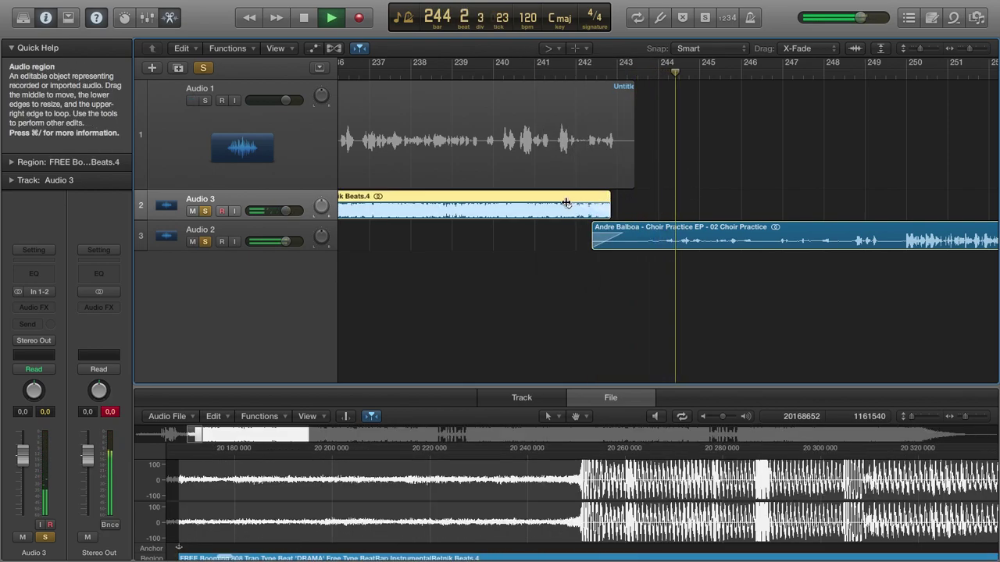
left_click(550, 47)
left_click(582, 65)
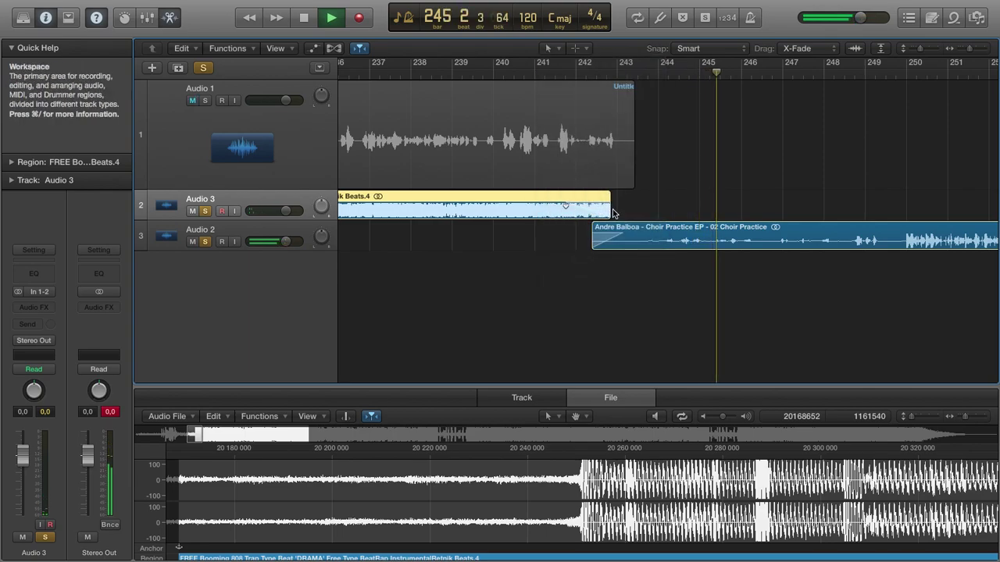
- Fine-tune the end of the faded FREE Booming 808 region to about bar 243 and listen to its transition into Choir Practice
left_click_drag(613, 213, 600, 212)
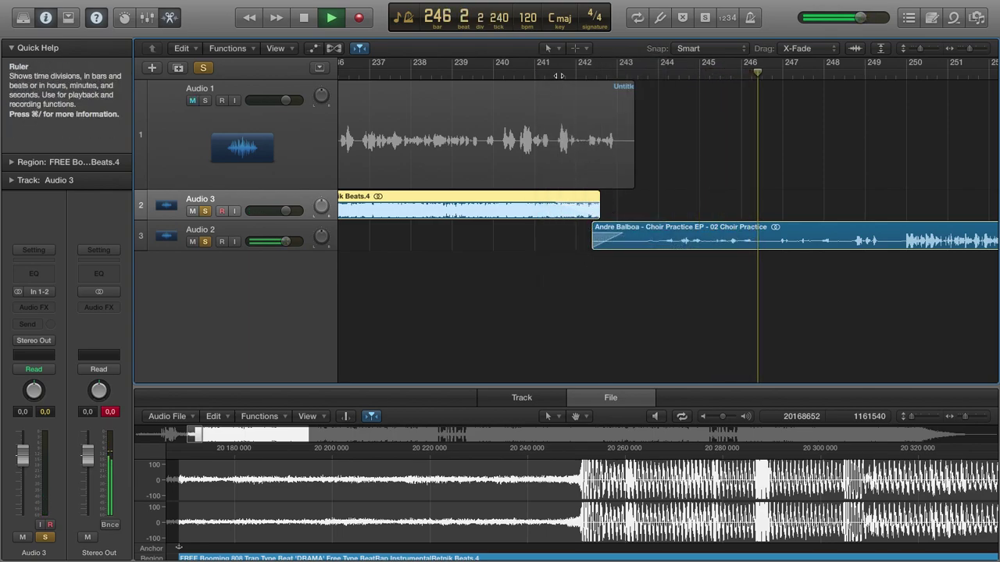
left_click(560, 76)
key("XF86AudioLowerVolume")
key("XF86AudioRaiseVolume")
key("XF86AudioRaiseVolume")
left_click_drag(597, 210, 620, 209)
left_click(591, 76)
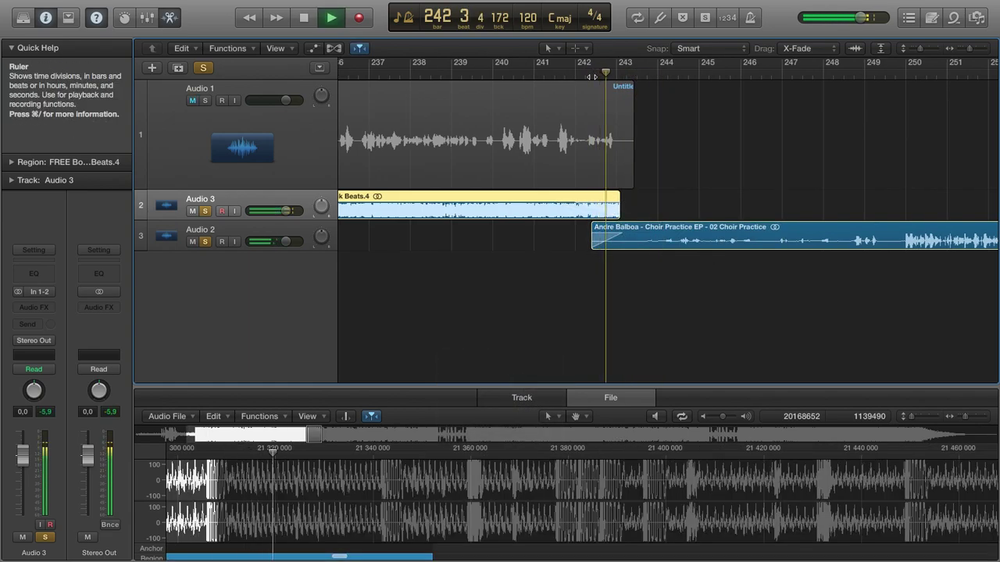
key("XF86AudioRaiseVolume")
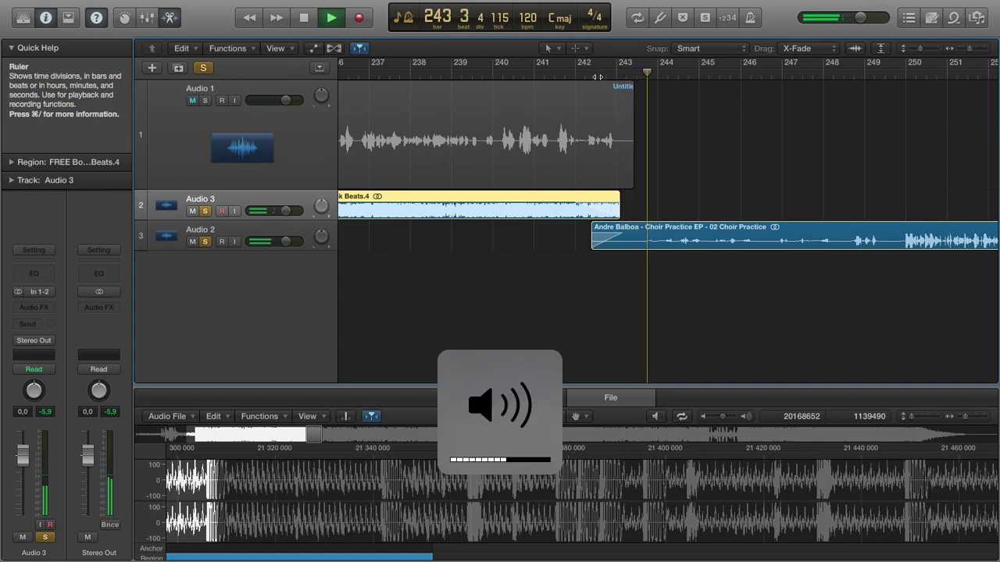
- Play through the end of Choir Practice, stop just after bar 347 where the third voice region begins, and select the Audio 3 track
left_click(875, 75)
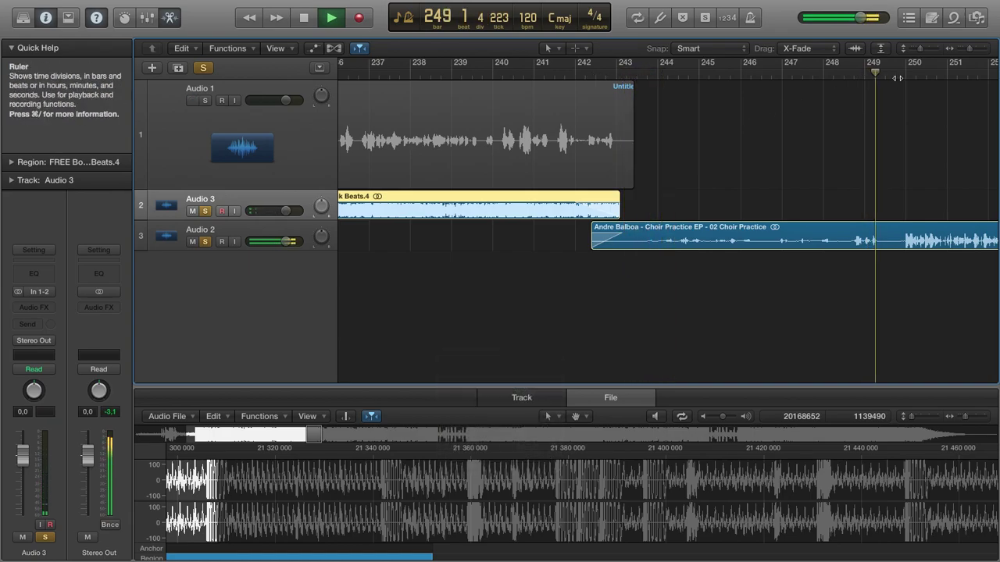
key("XF86AudioLowerVolume")
left_click_drag(970, 49, 944, 58)
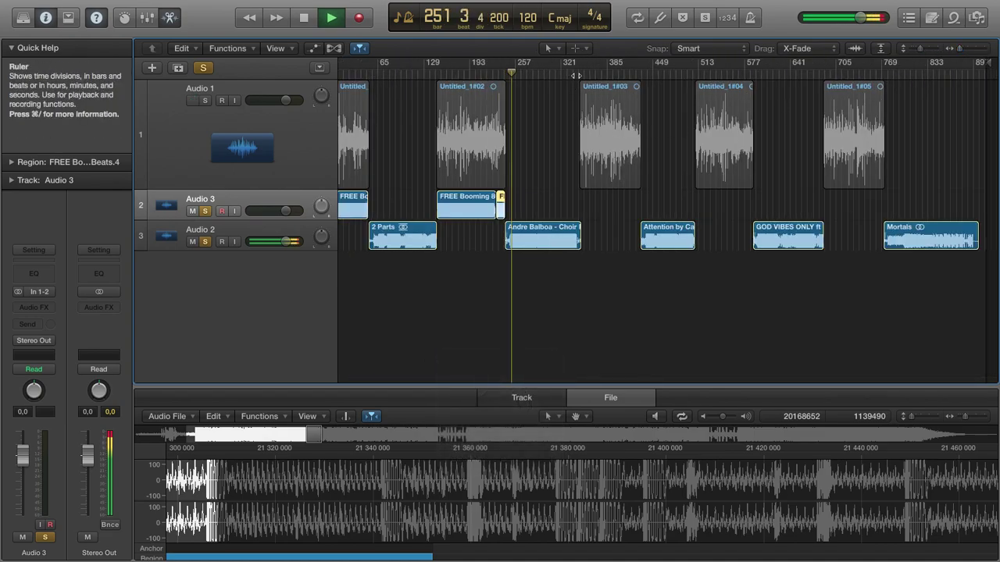
left_click(575, 78)
left_click_drag(962, 52, 976, 49)
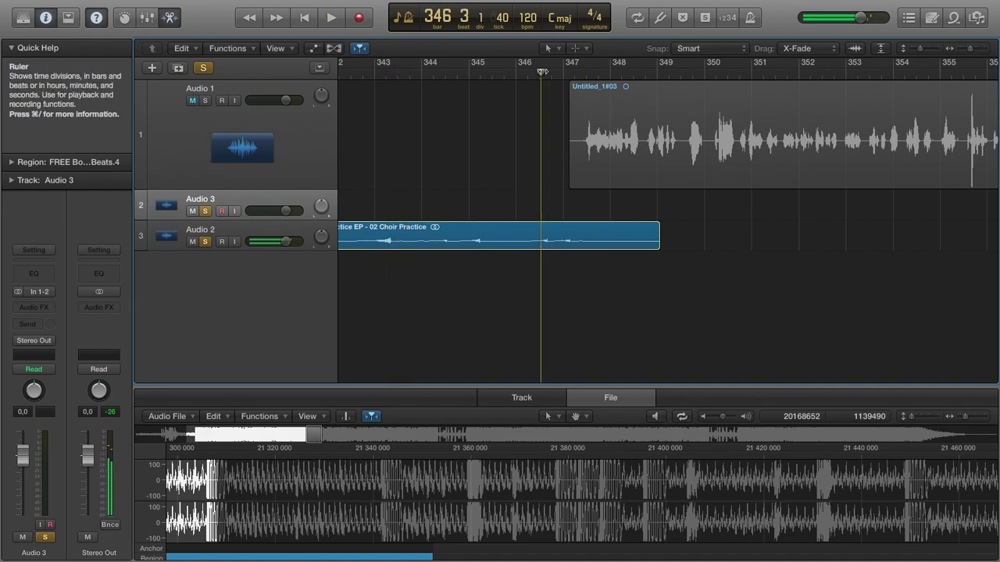
key("space")
left_click(256, 205)
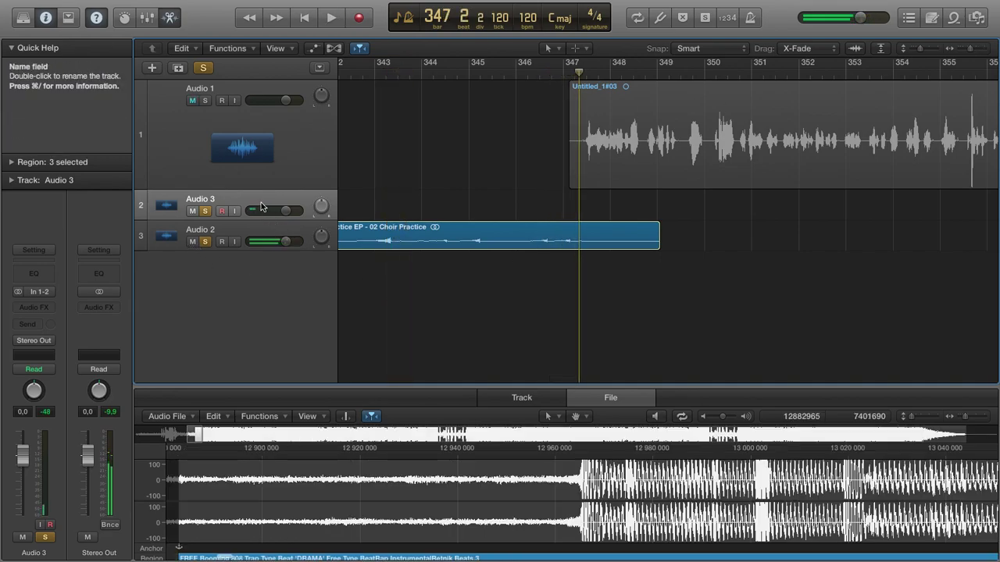
- Import the Lil Uzi Vert Type Beat MP4 from the DJMORE_SA folder on the Desktop as audio onto Audio 3
left_click(99, 8)
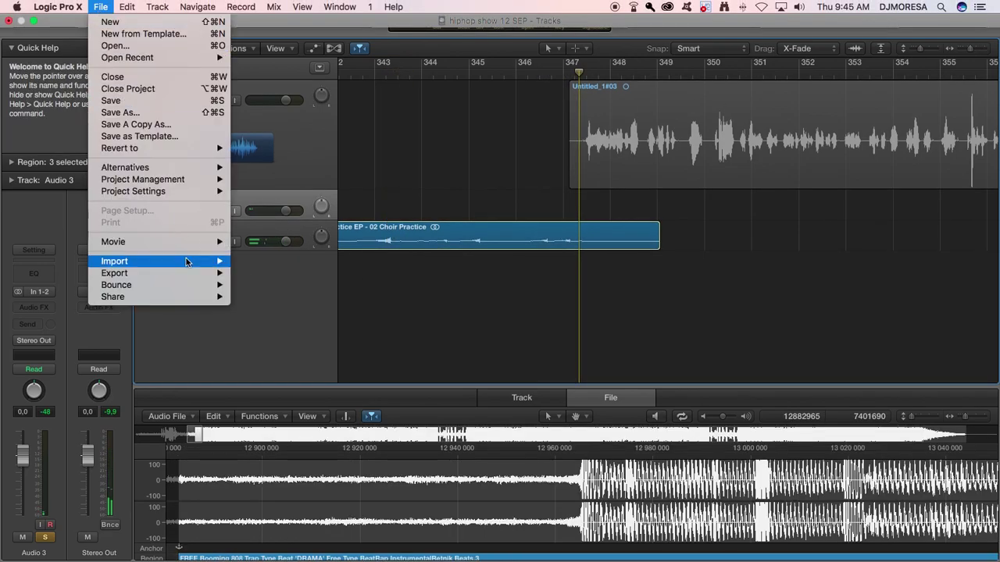
mouse_move(203, 261)
left_click(253, 274)
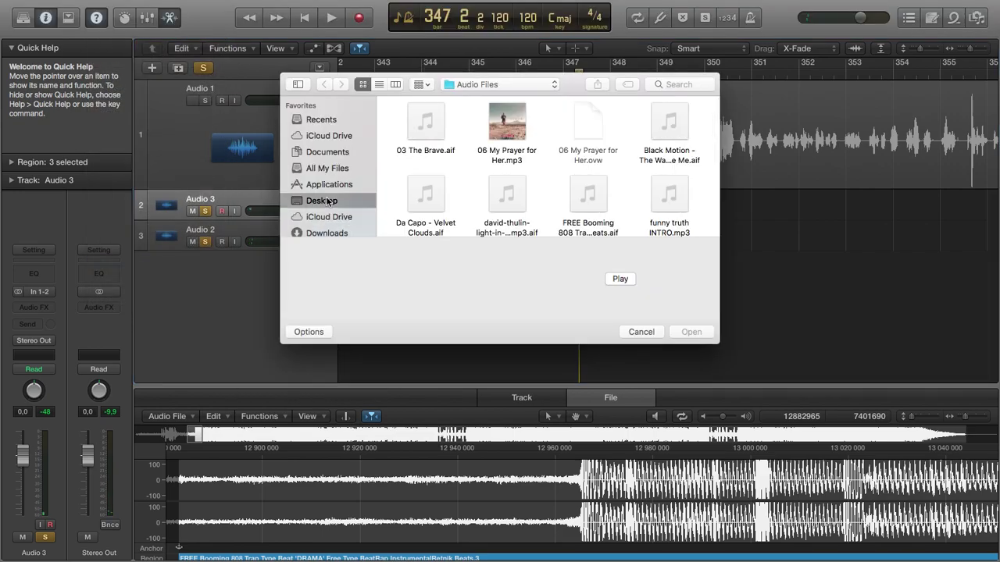
left_click(327, 201)
double_click(588, 119)
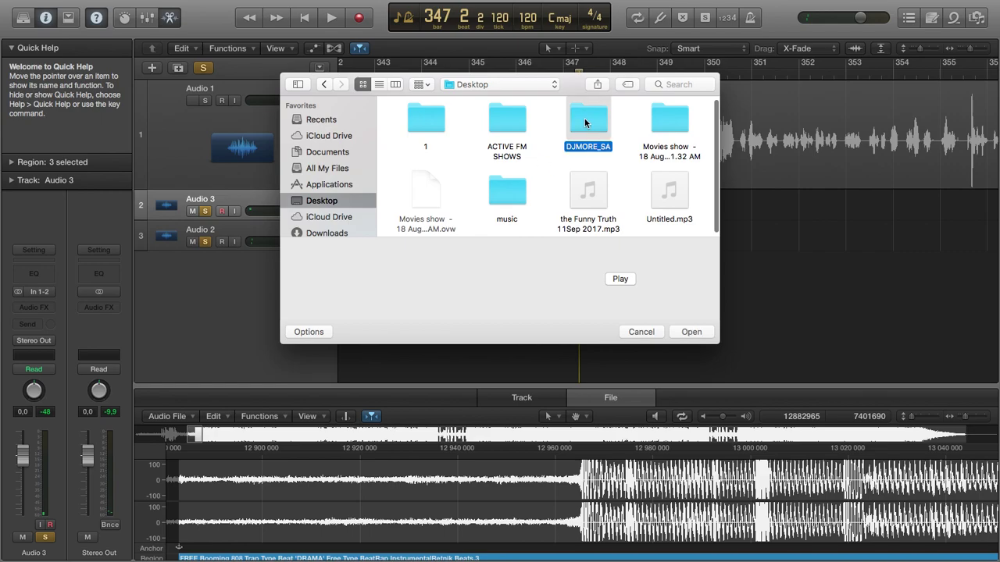
scroll(546, 172, "down", 3)
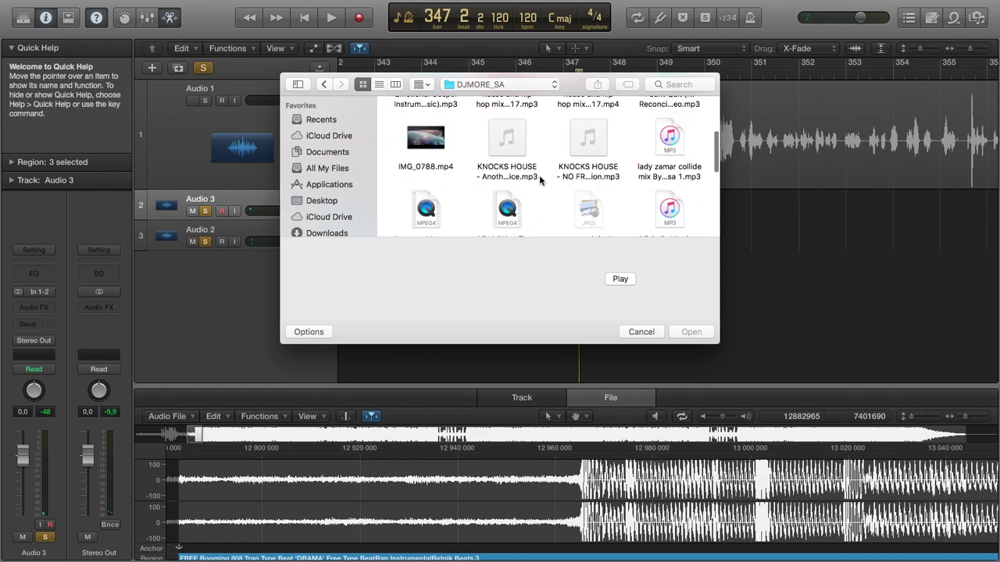
scroll(515, 191, "down", 2)
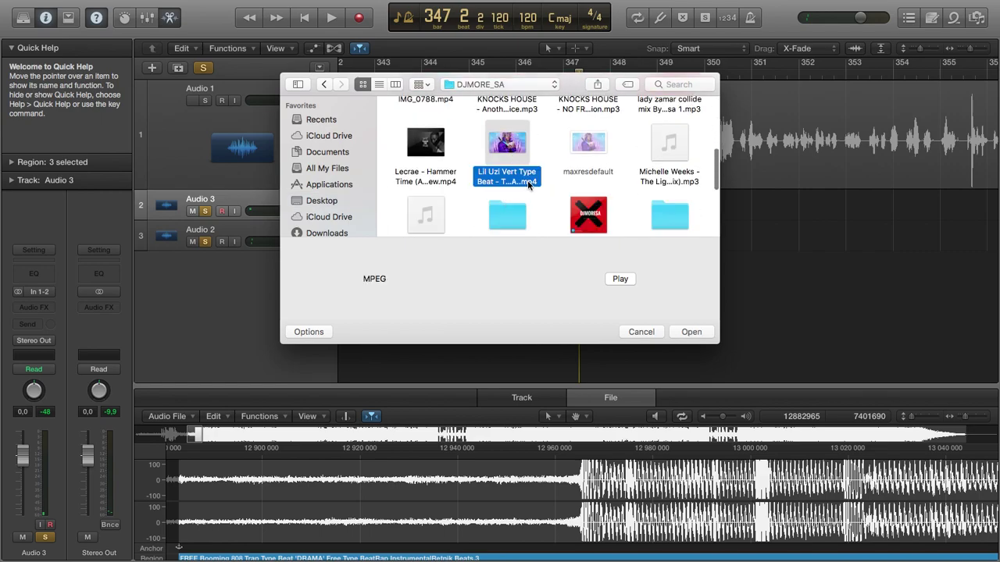
left_click(685, 331)
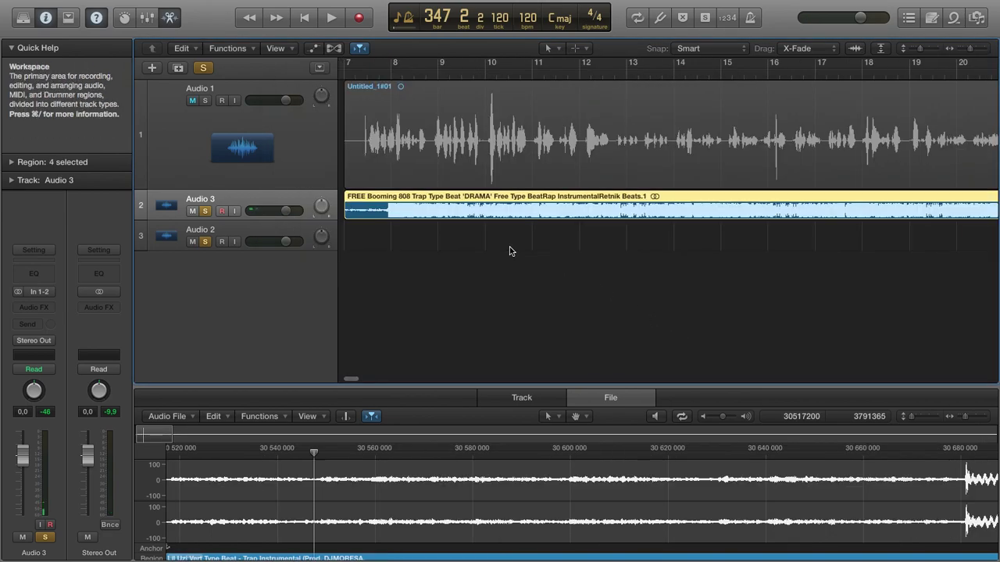
- Play the new section and move the imported Lil Uzi Vert region on Audio 3 so it starts at about bar 348
key("space")
left_click(446, 122)
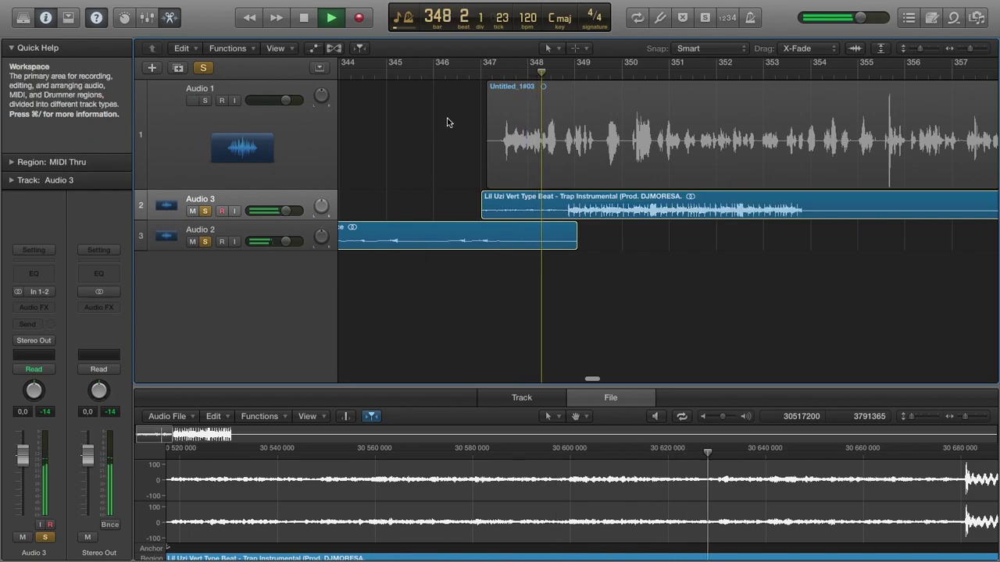
left_click(549, 48)
left_click(539, 301)
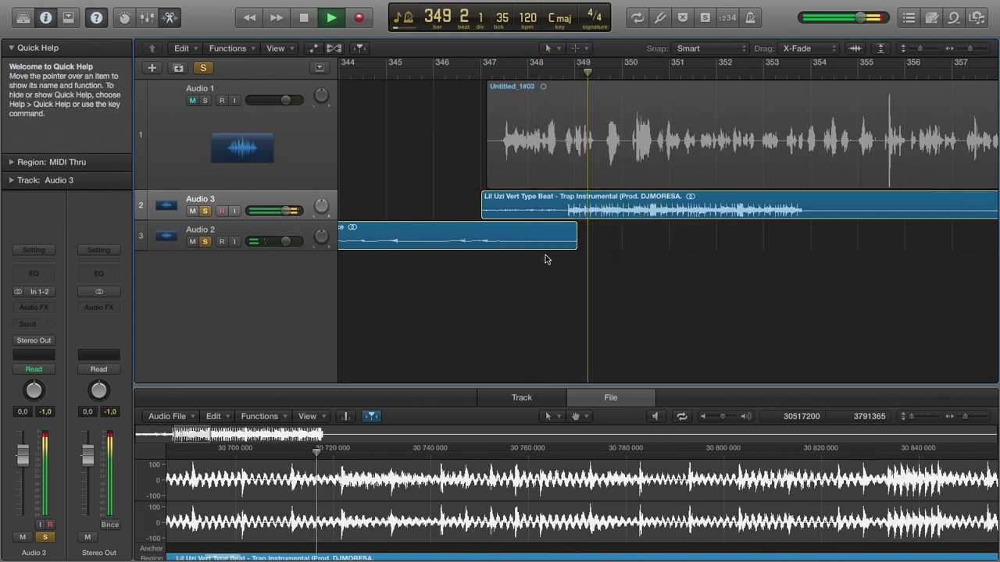
left_click(531, 207)
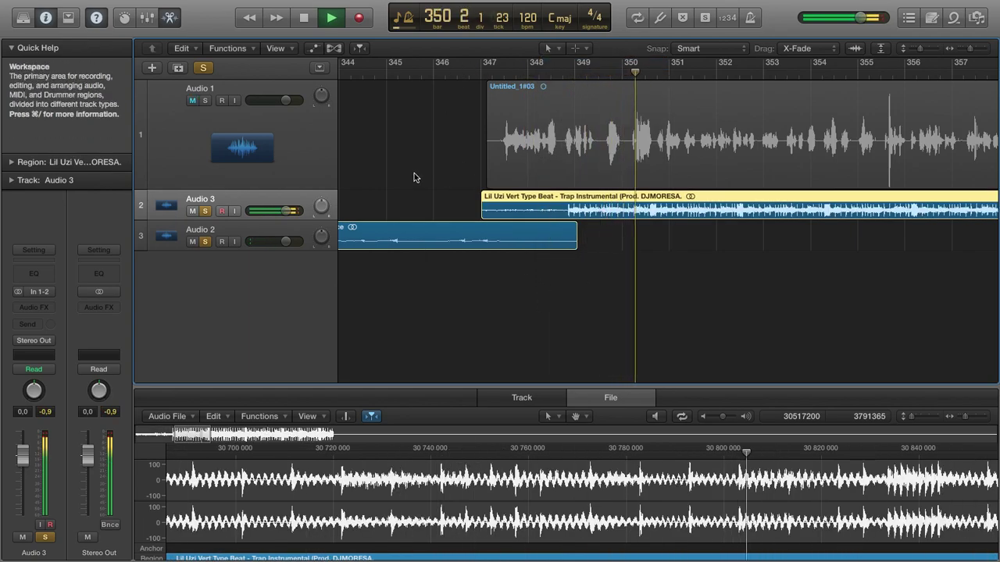
left_click_drag(518, 208, 570, 215)
- Add a fade-in to the start of the Lil Uzi Vert region with the Fade tool, then return to the Pointer tool
left_click(551, 48)
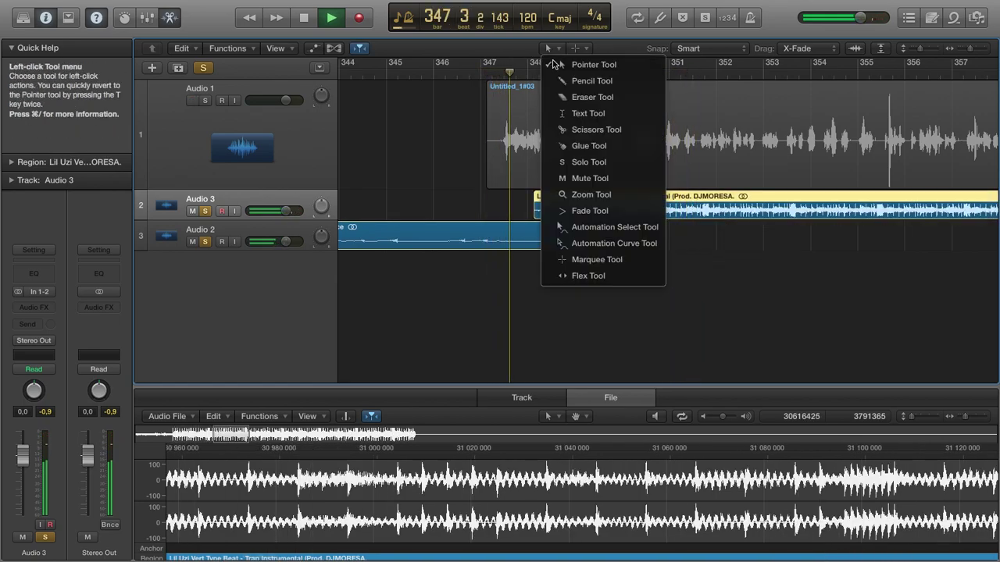
left_click(587, 211)
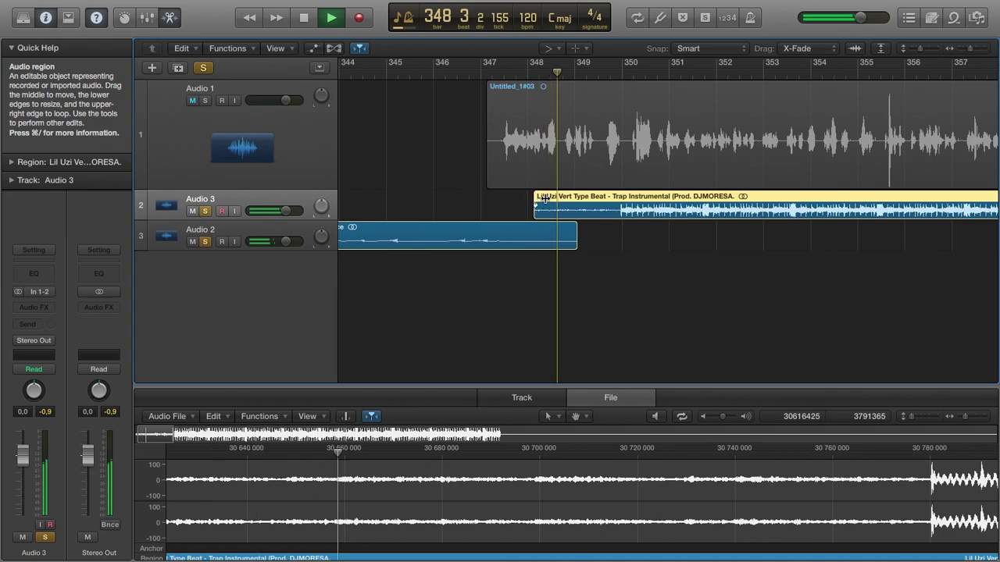
left_click(552, 49)
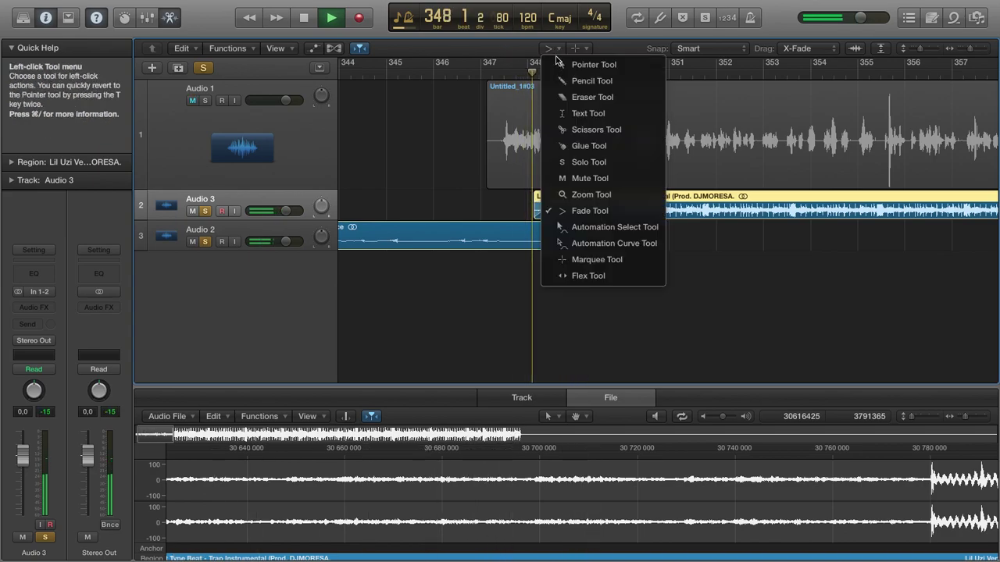
left_click(582, 65)
key("XF86AudioRaiseVolume")
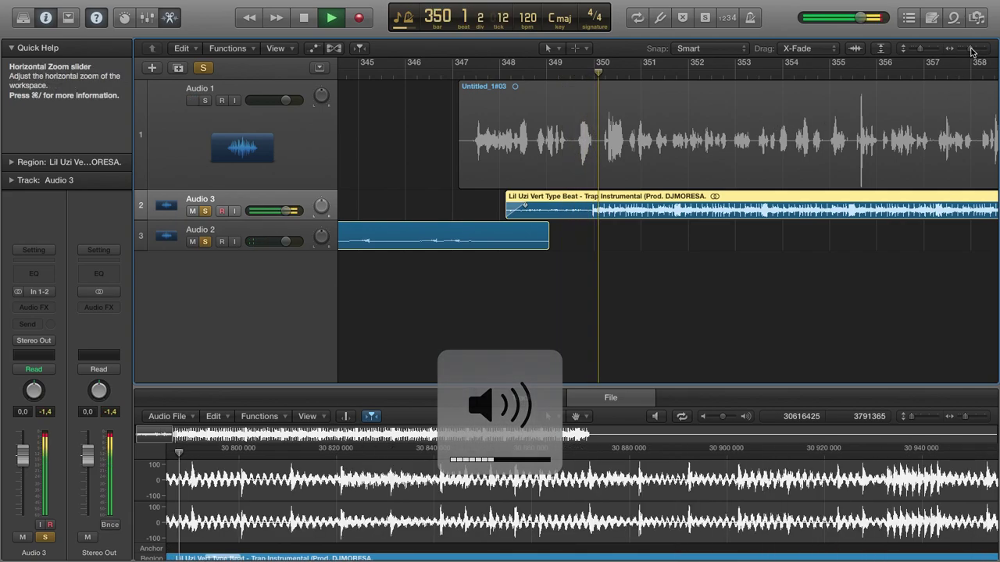
- Copy the Lil Uzi Vert region and paste the duplicate on Audio 3 at about bar 395
left_click_drag(971, 52, 966, 51)
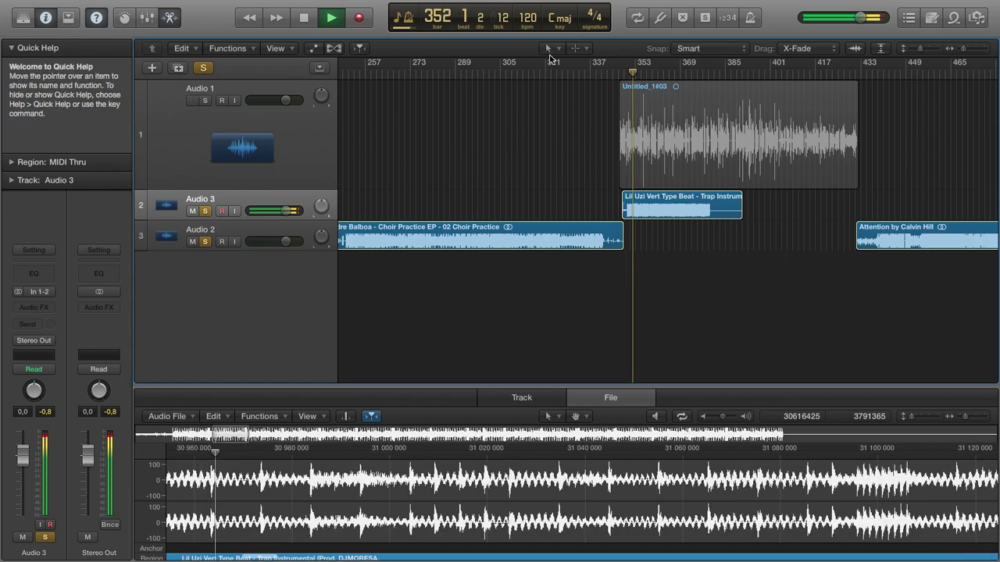
left_click(550, 48)
left_click(745, 300)
left_click(673, 216)
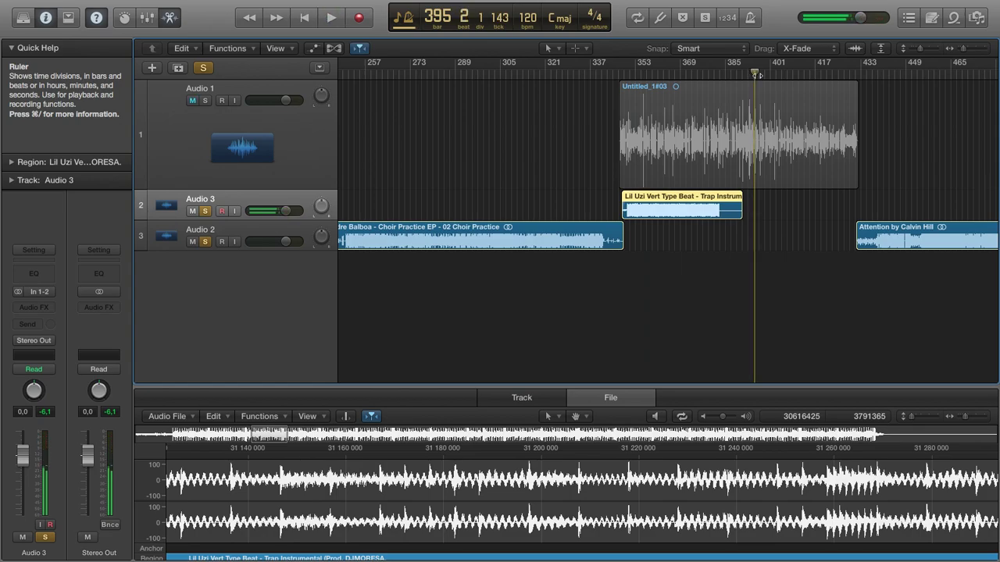
key("super+v")
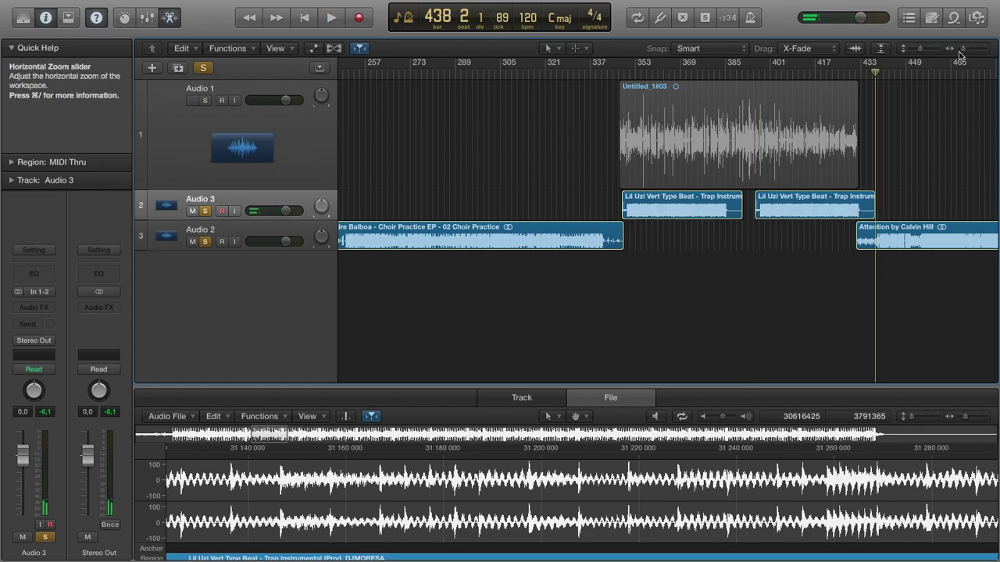
- Trim the silent tail of the first Lil Uzi Vert region so it ends at about bar 386
left_click_drag(964, 49, 968, 49)
scroll(828, 247, "left", 5)
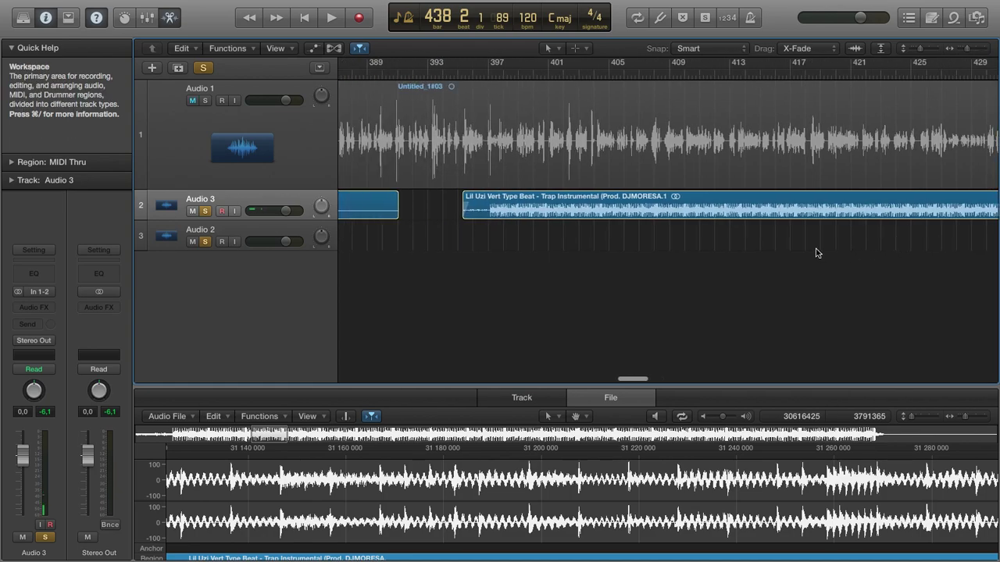
left_click(508, 203)
left_click(486, 70)
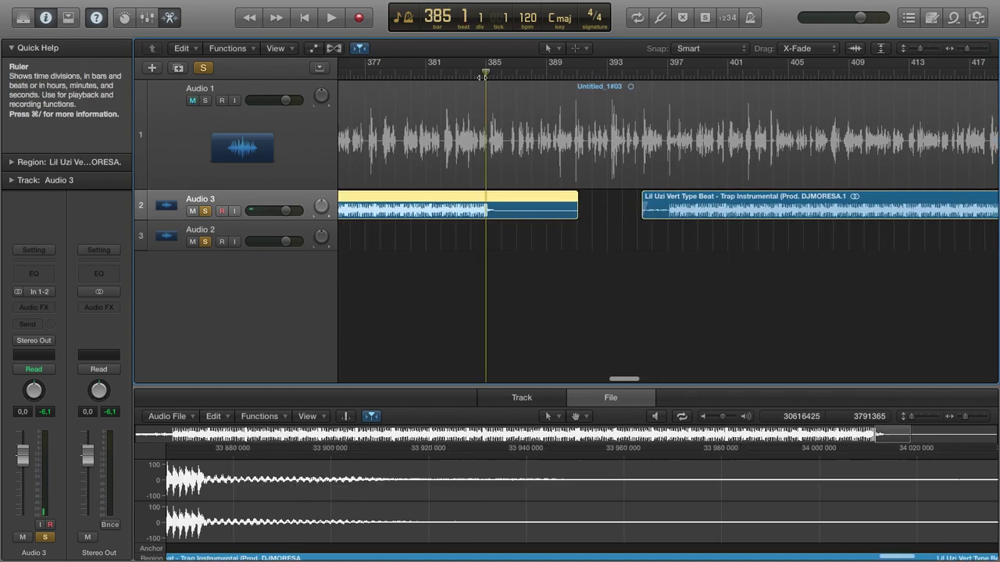
key("space")
- Move the duplicate Lil Uzi Vert region back against the end of the first one and play across the join
key("space")
left_click_drag(578, 215, 501, 220)
left_click_drag(692, 214, 543, 213)
key("space")
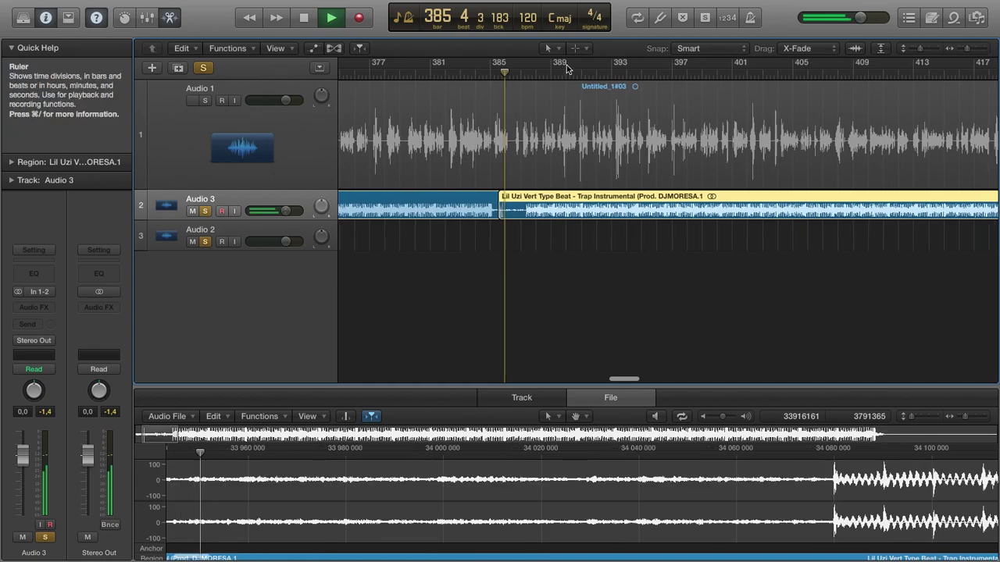
left_click(691, 72)
- Trim the silent tail of the duplicate Lil Uzi Vert region so it ends at about bar 423
mouse_move(968, 48)
left_mouse_down()
mouse_move(957, 49)
mouse_move(966, 48)
left_mouse_up()
scroll(928, 122, "right", 4)
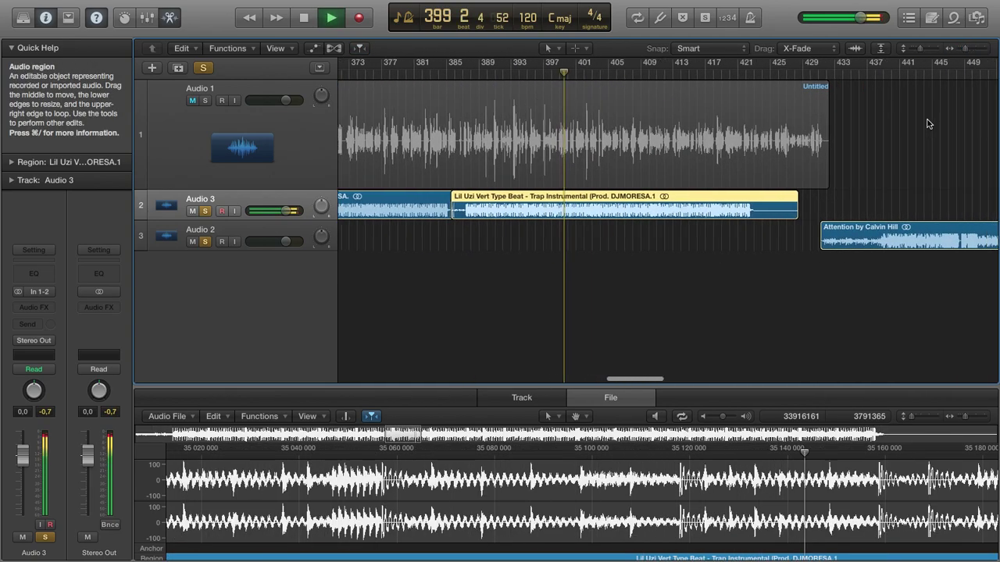
left_click(753, 290)
left_click_drag(773, 214, 726, 225)
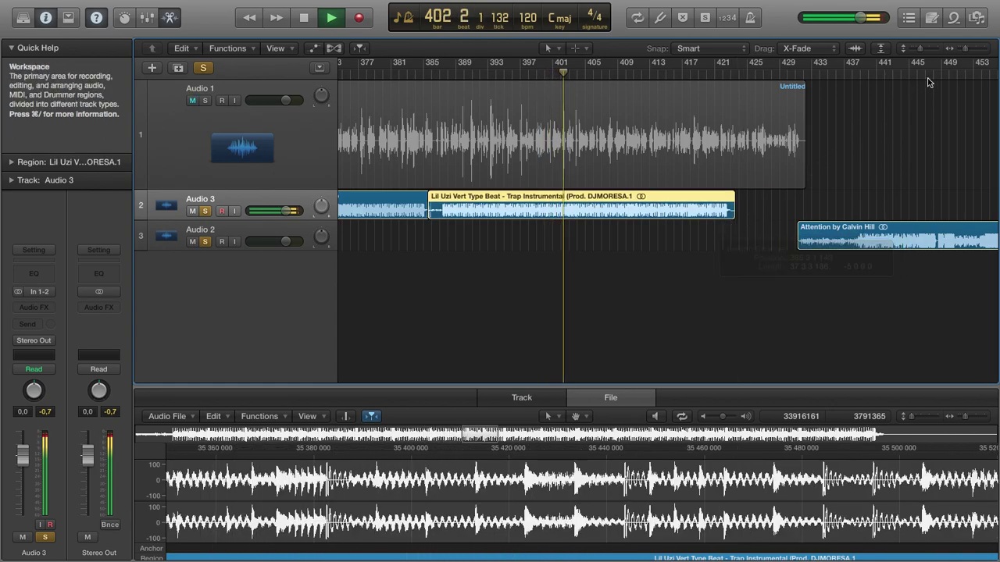
left_click(967, 50)
left_click_drag(967, 50, 970, 51)
scroll(929, 122, "right", 8)
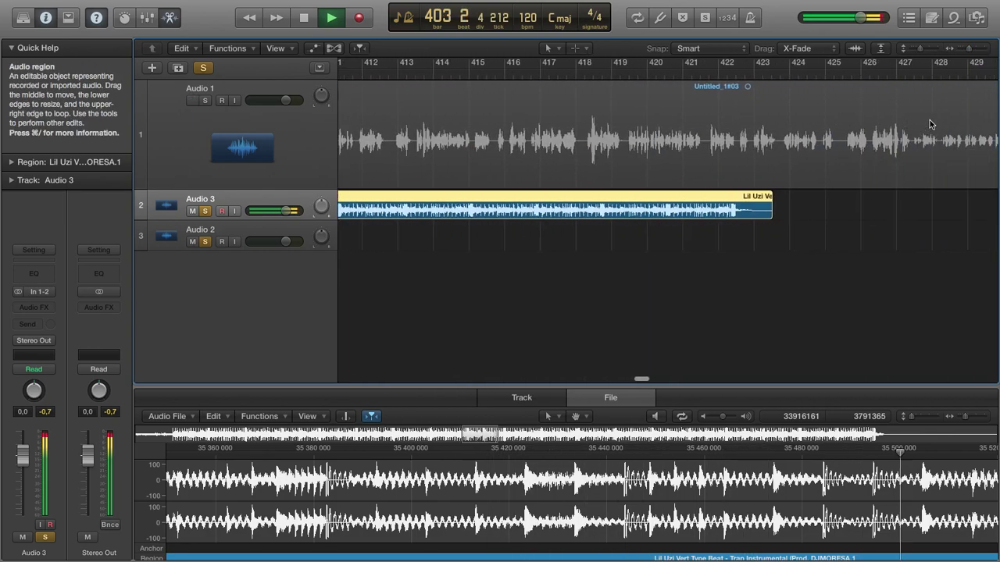
- Place the playhead at about bar 423, start an audio file import, and open the music folder on the Desktop
left_click(648, 76)
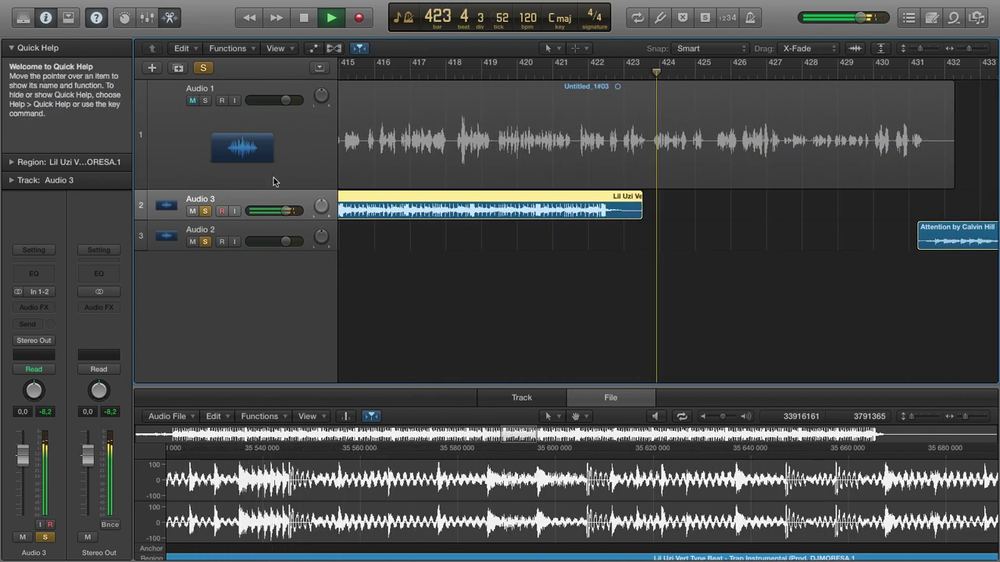
left_click(106, 8)
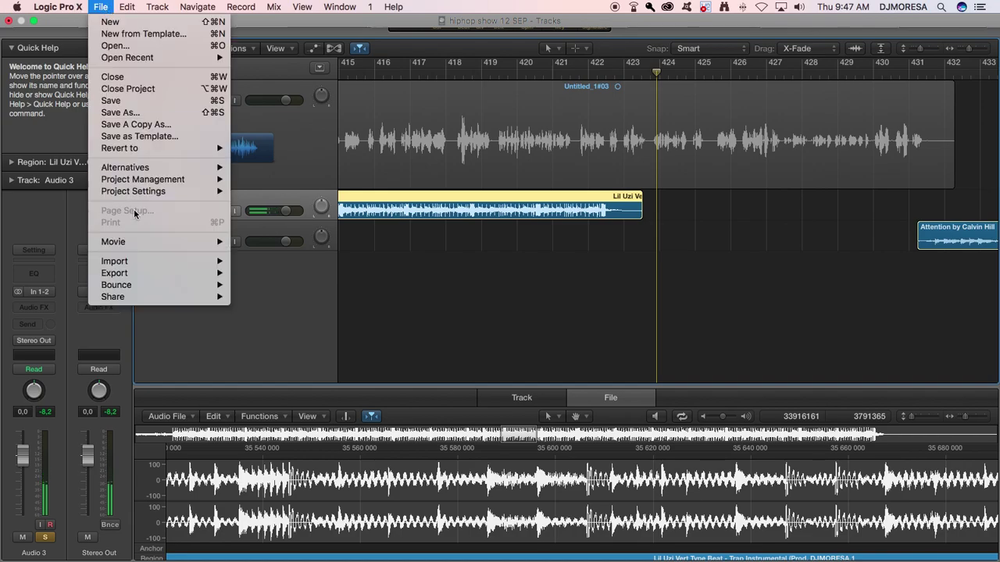
mouse_move(222, 267)
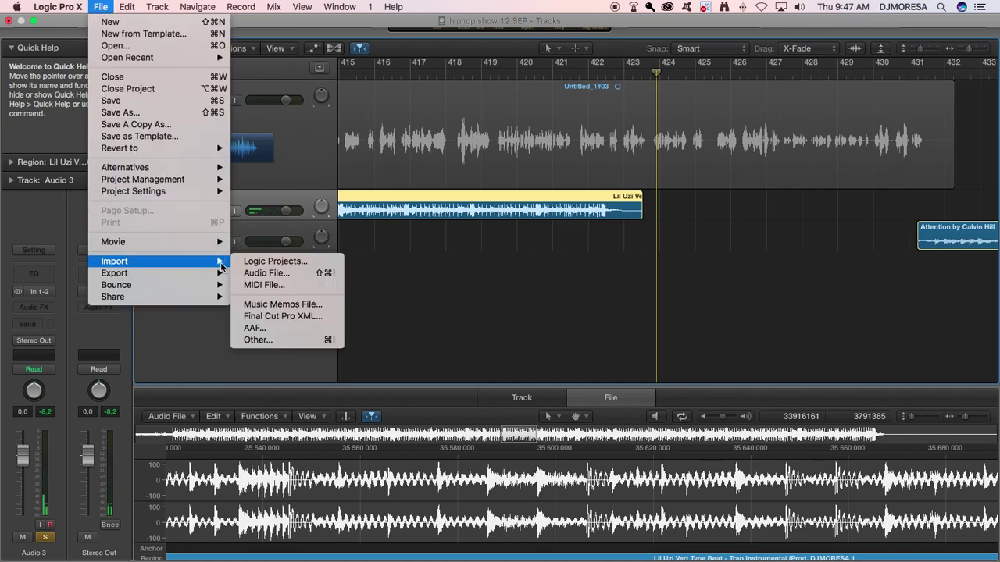
left_click(264, 273)
scroll(472, 156, "down", 5)
scroll(515, 183, "down", 8)
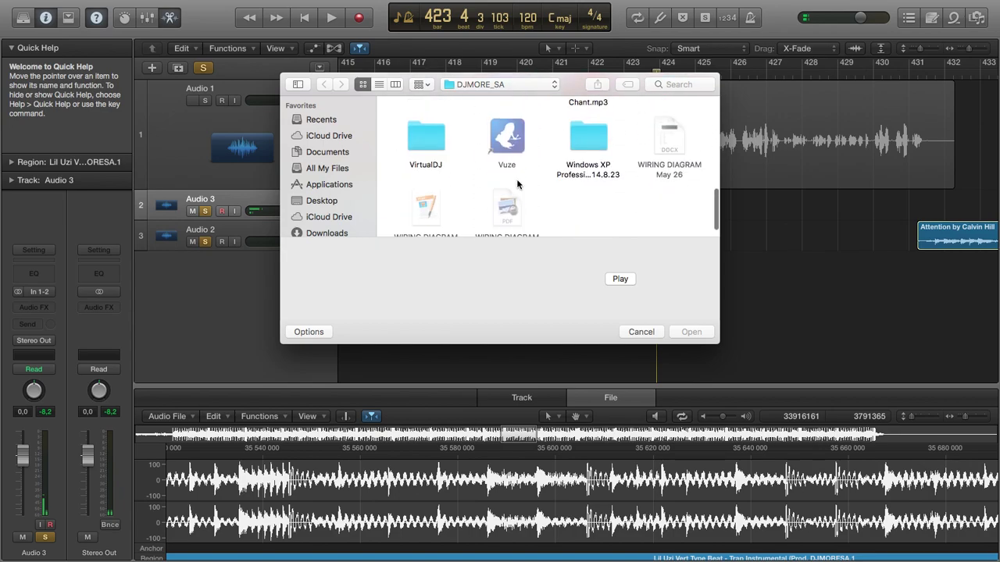
scroll(517, 181, "up", 10)
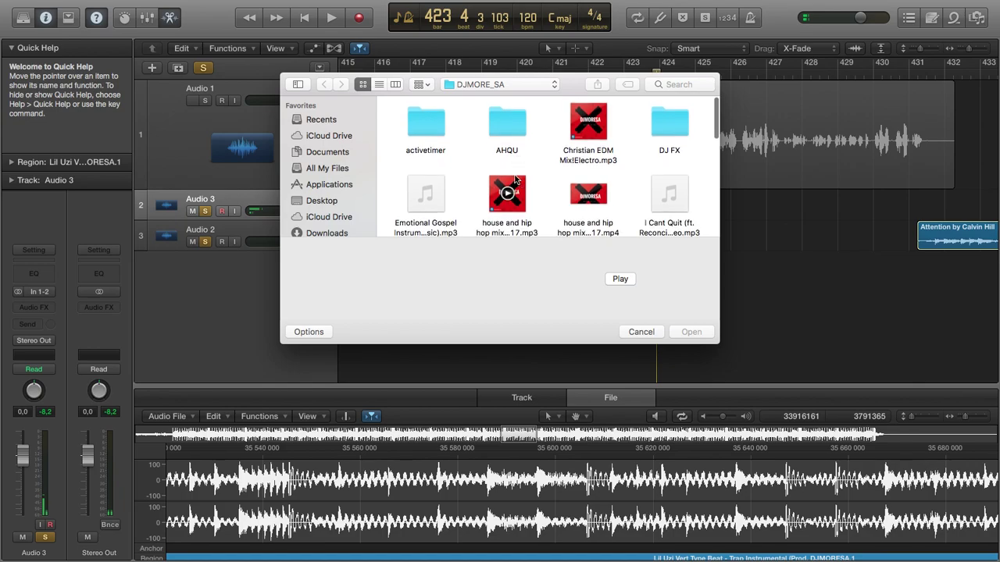
scroll(515, 182, "down", 10)
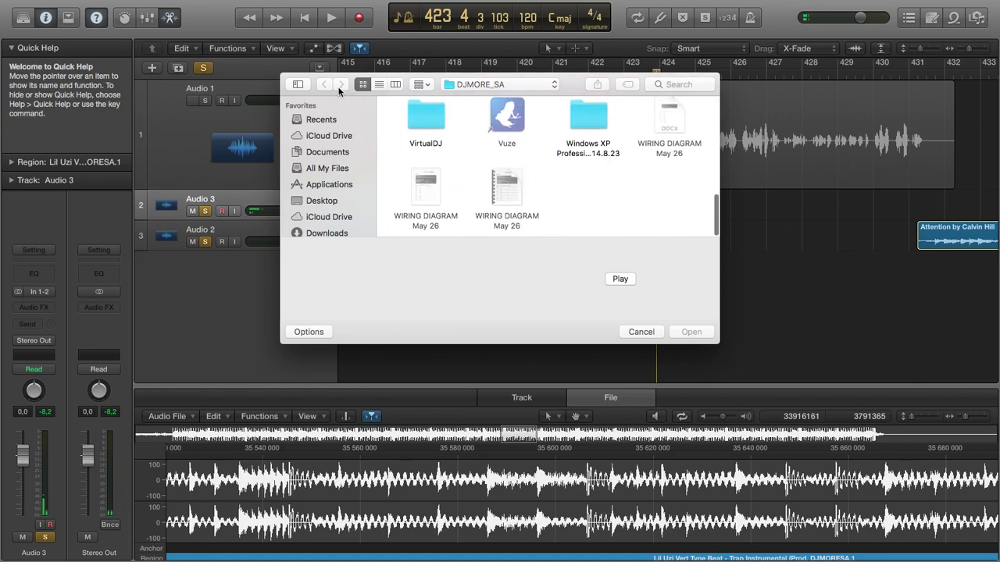
left_click(328, 201)
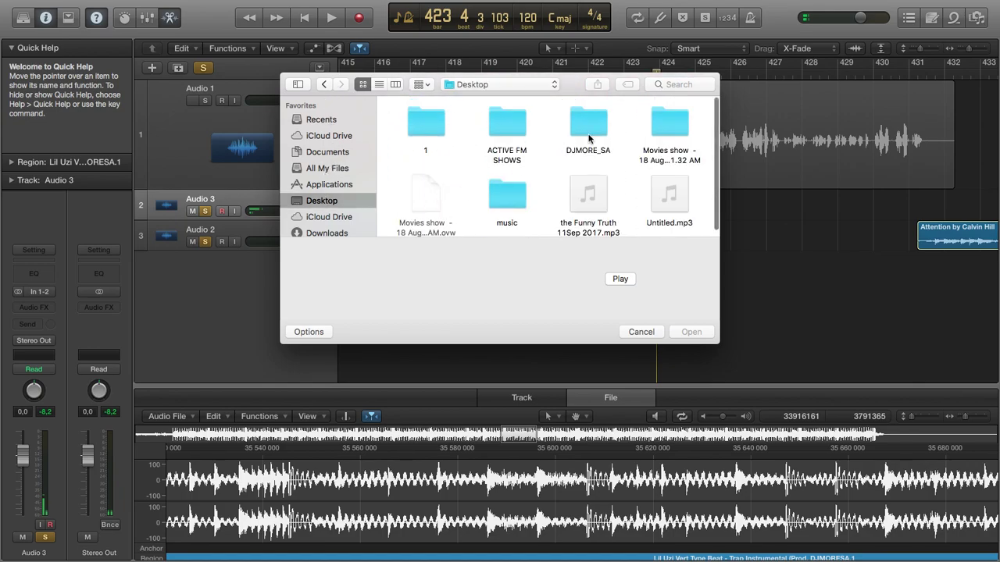
double_click(516, 204)
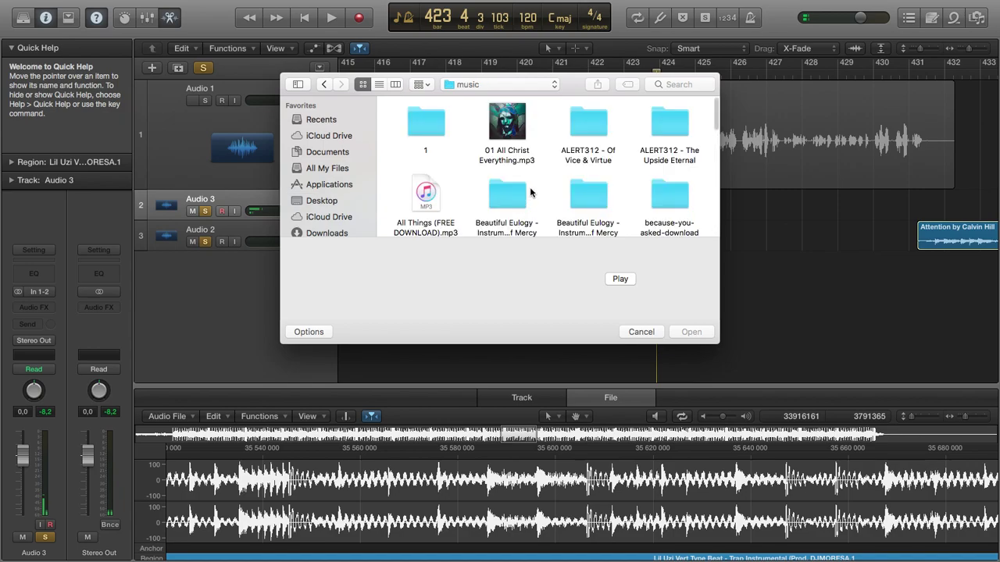
- Look through the music folder for another instrumental bed and preview jkidd-where-i-be.mp3
scroll(545, 201, "down", 10)
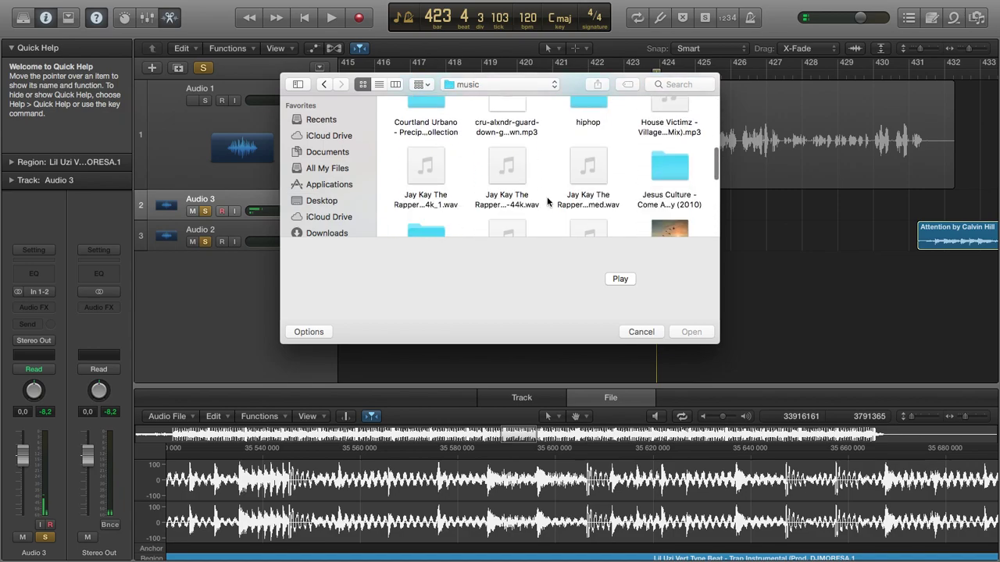
scroll(546, 203, "down", 1)
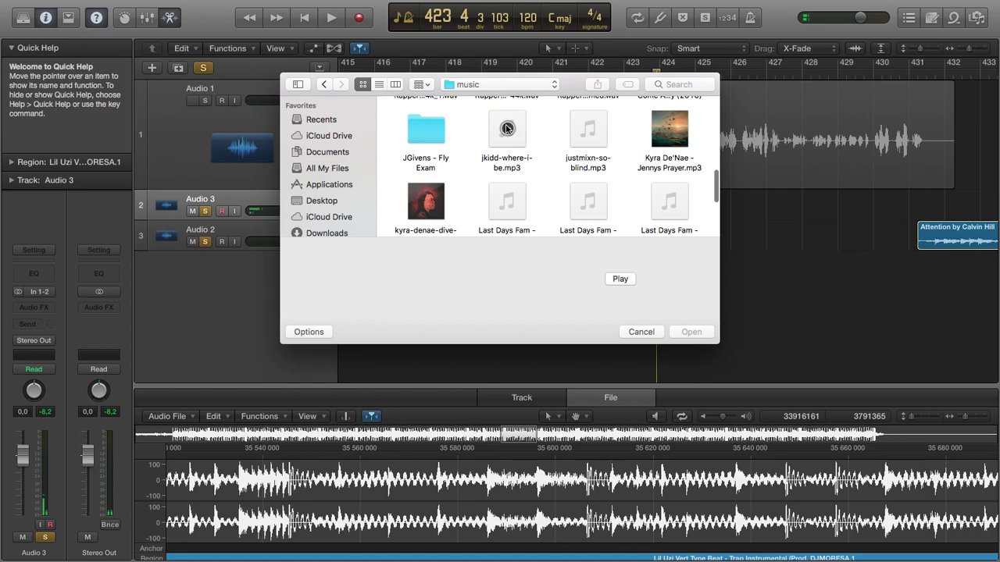
key("XF86AudioRaiseVolume")
scroll(543, 182, "down", 2)
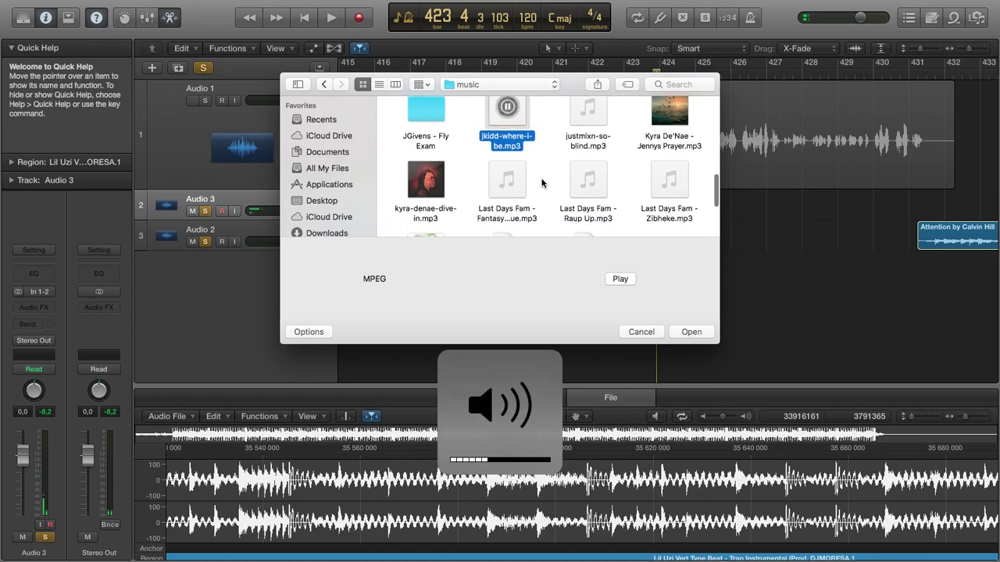
key("Down")
scroll(545, 188, "down", 5)
scroll(544, 189, "down", 4)
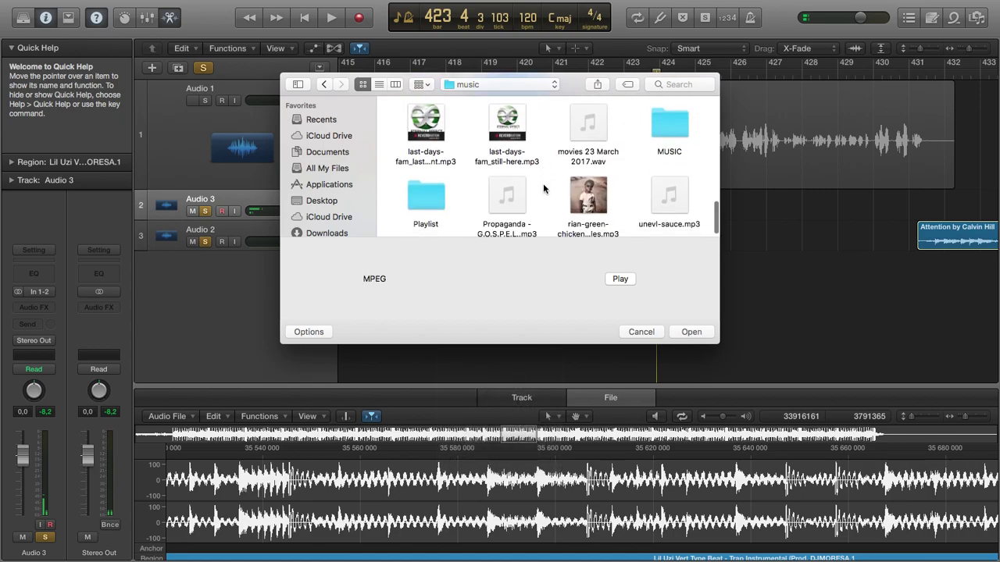
scroll(555, 186, "up", 15)
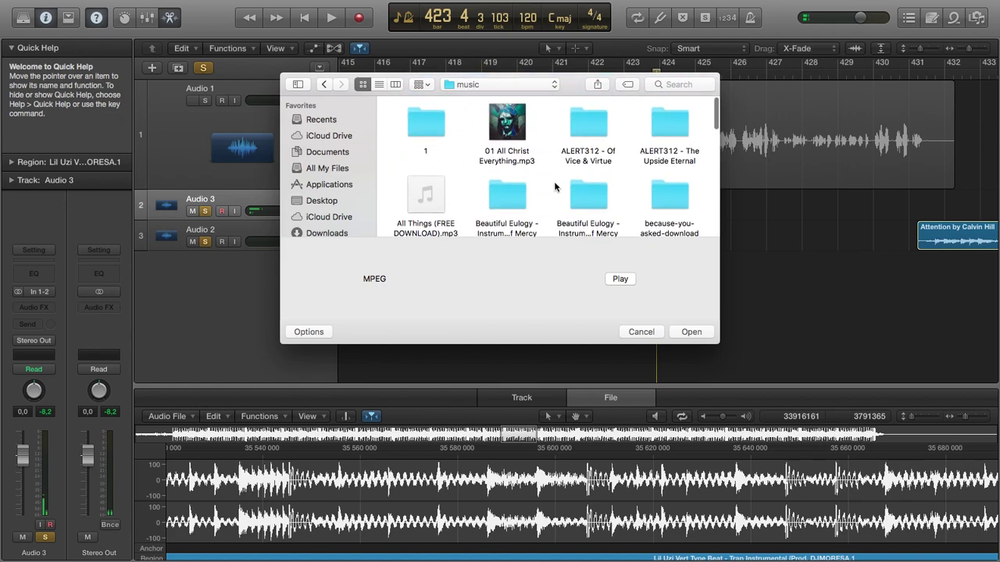
scroll(554, 186, "down", 5)
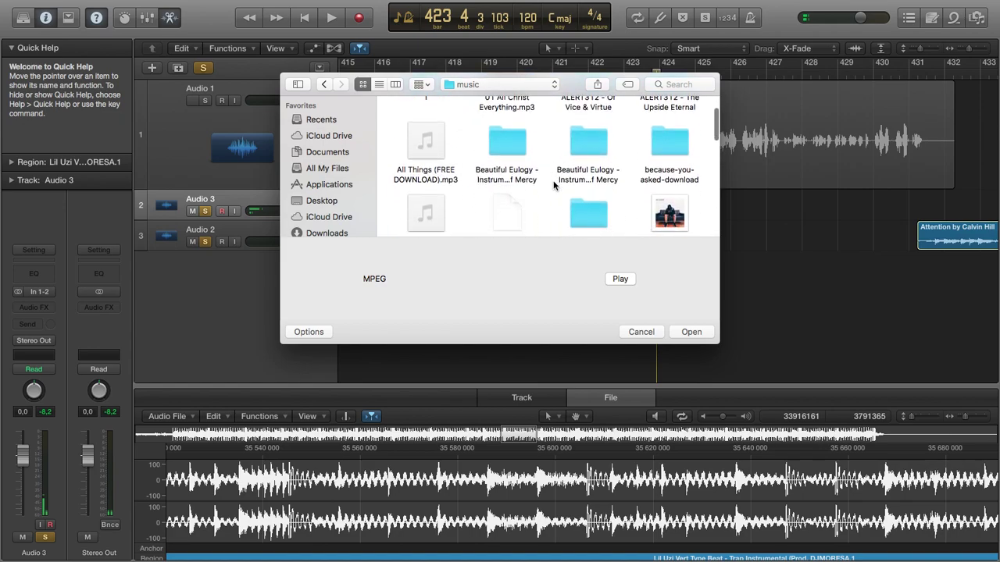
scroll(555, 186, "down", 7)
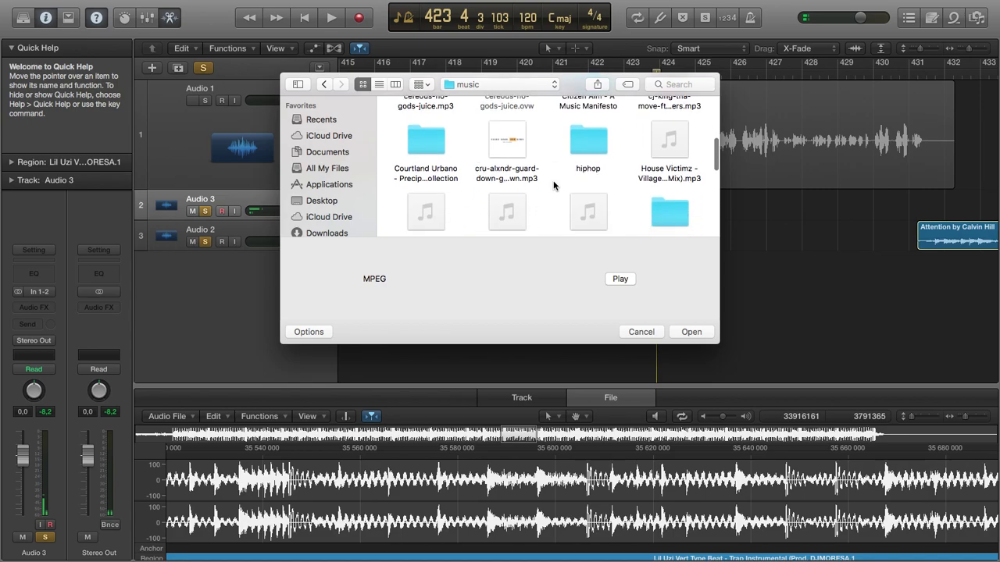
scroll(555, 186, "down", 10)
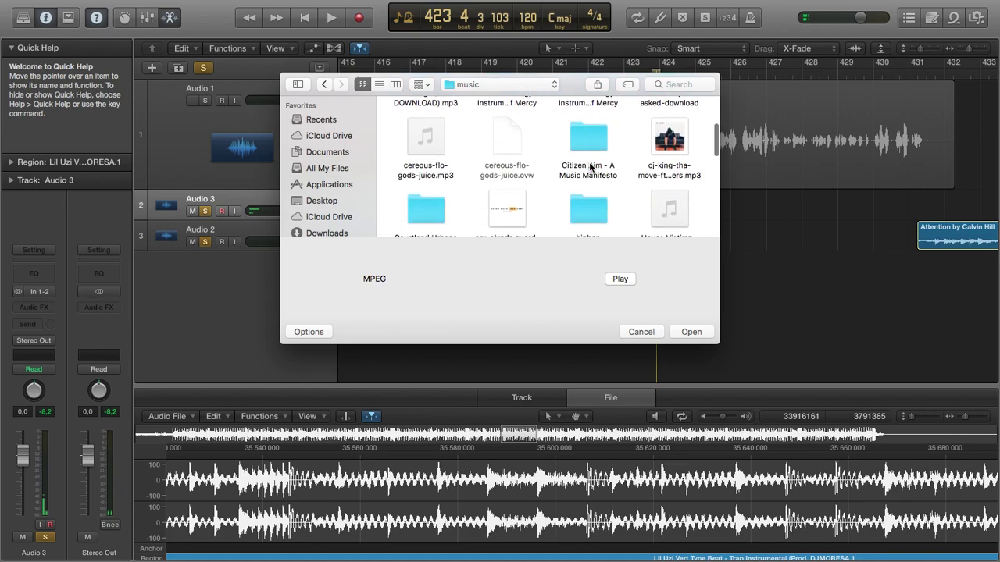
scroll(590, 167, "down", 1)
scroll(590, 168, "up", 15)
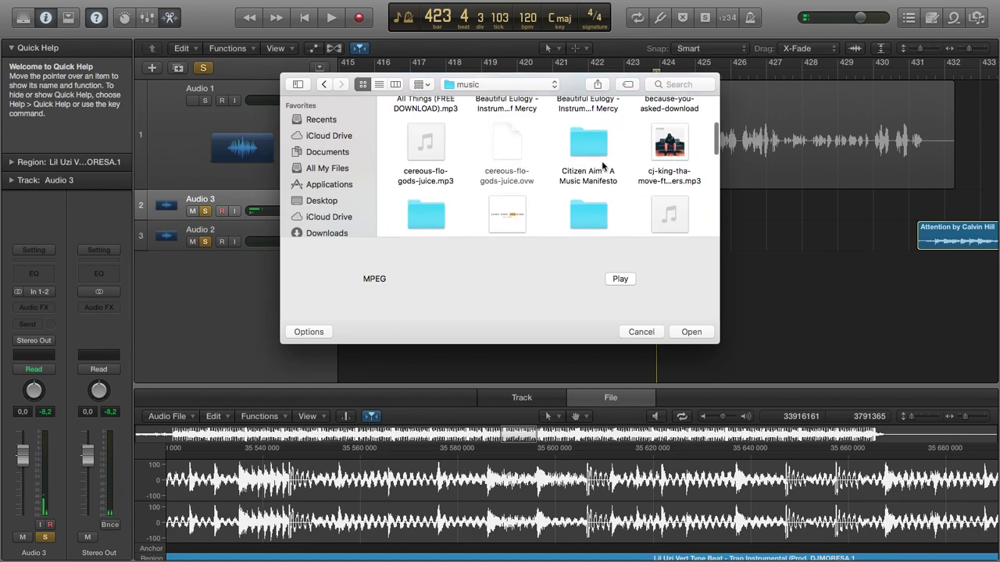
scroll(570, 166, "down", 1)
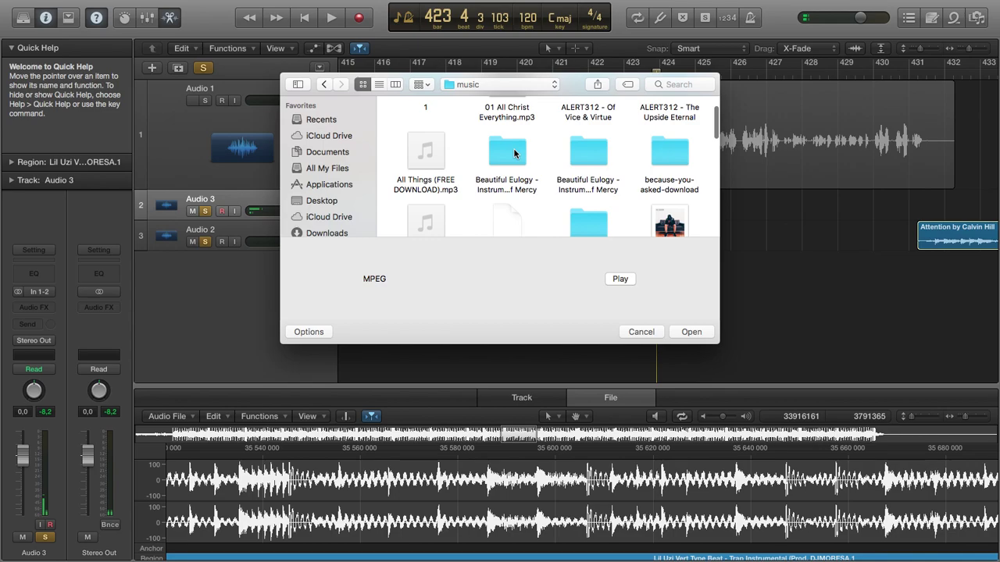
- Open the first Beautiful Eulogy instrumentals folder and preview 01 Cello From Portland.mp3 and 02 Vital Lens.mp3
double_click(517, 162)
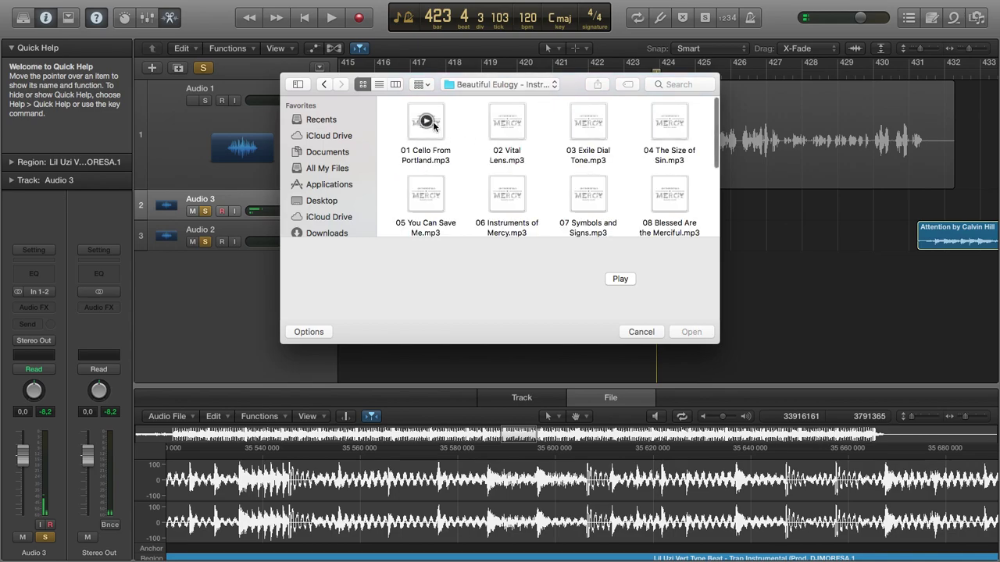
key("XF86AudioLowerVolume")
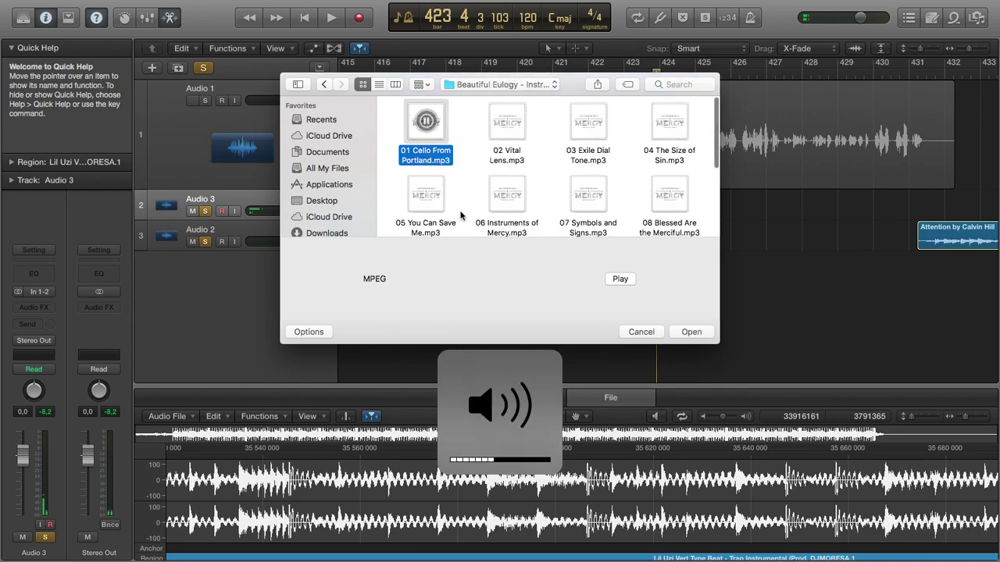
left_click(509, 125)
scroll(516, 192, "down", 2)
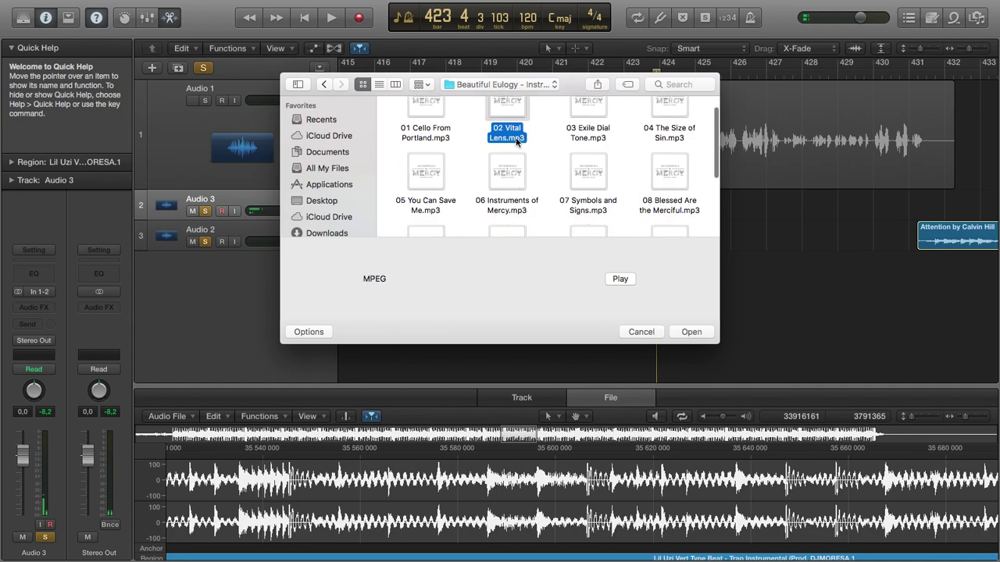
key("space")
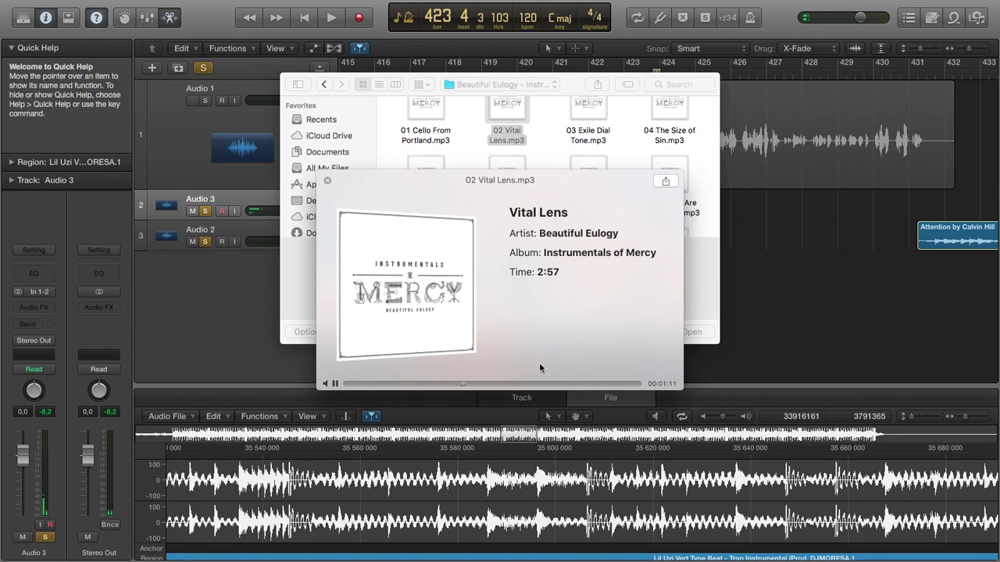
left_click(328, 182)
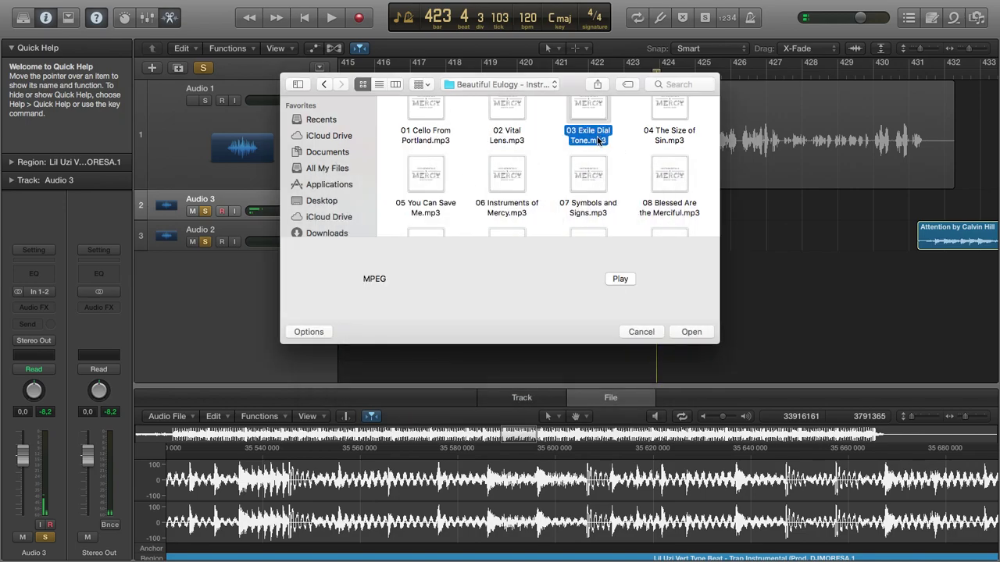
- Preview 03 Exile Dial Tone.mp3 and 04 The Size of Sin.mp3, and import 04 The Size of Sin.mp3 on Audio 3
key("space")
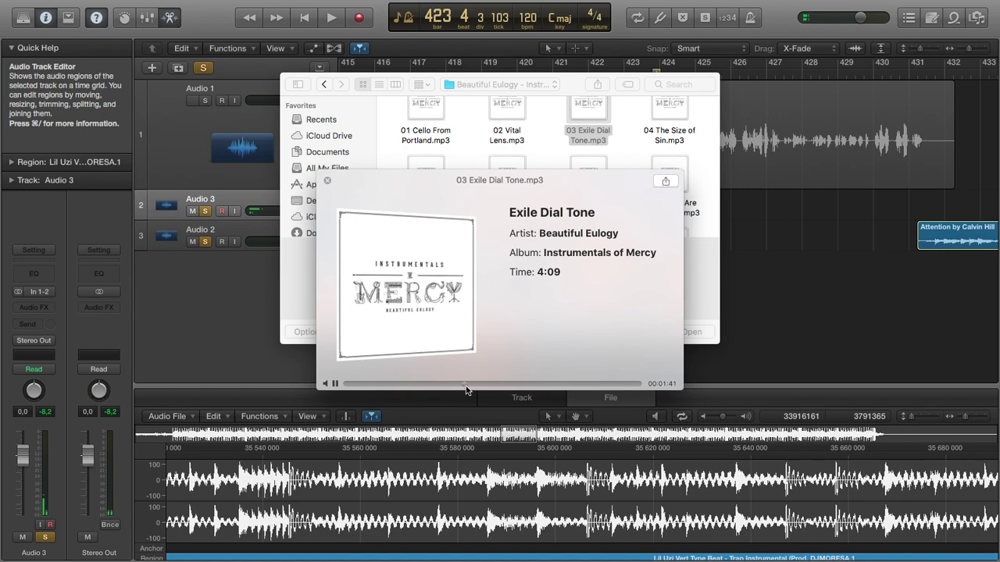
left_click(328, 182)
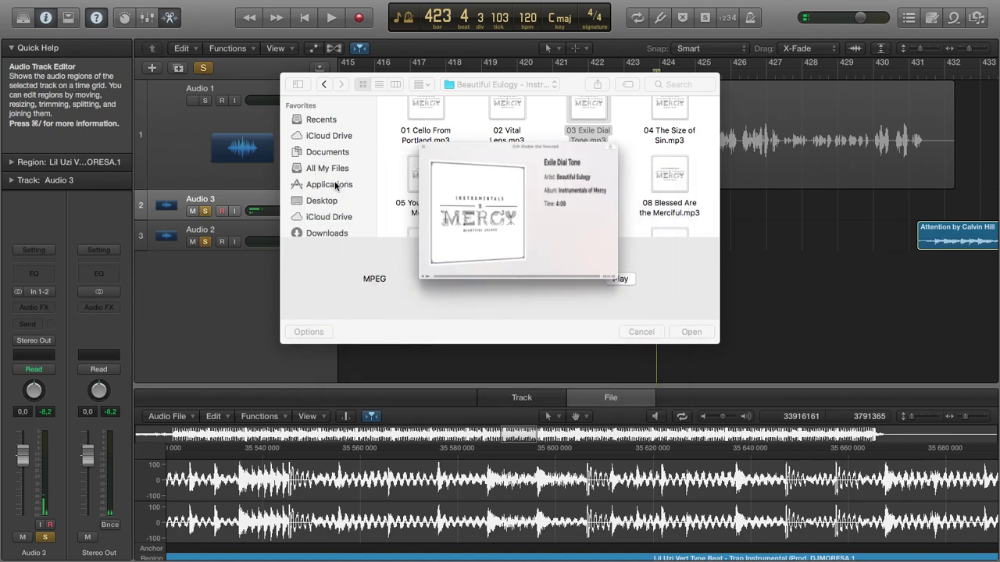
key("space")
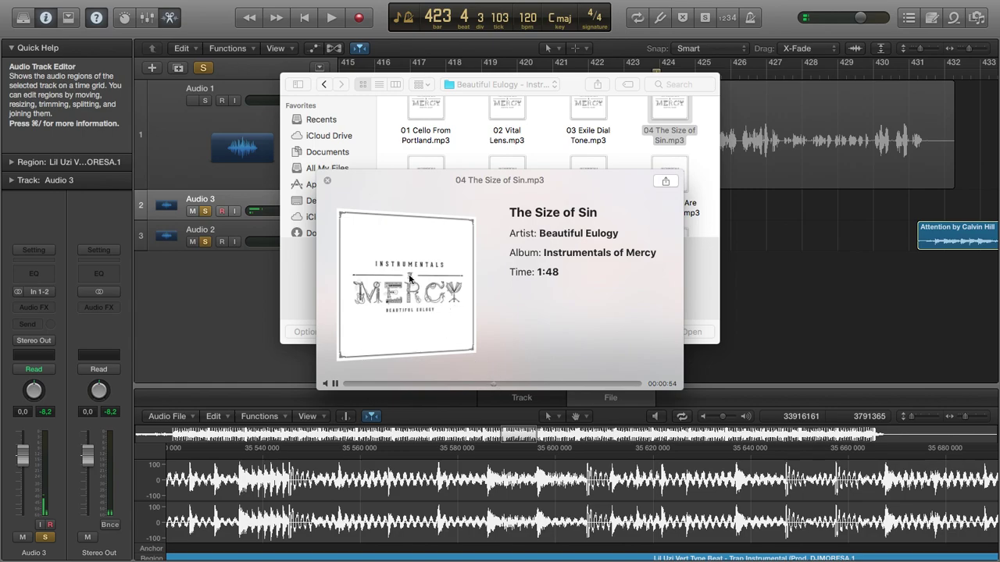
left_click(328, 181)
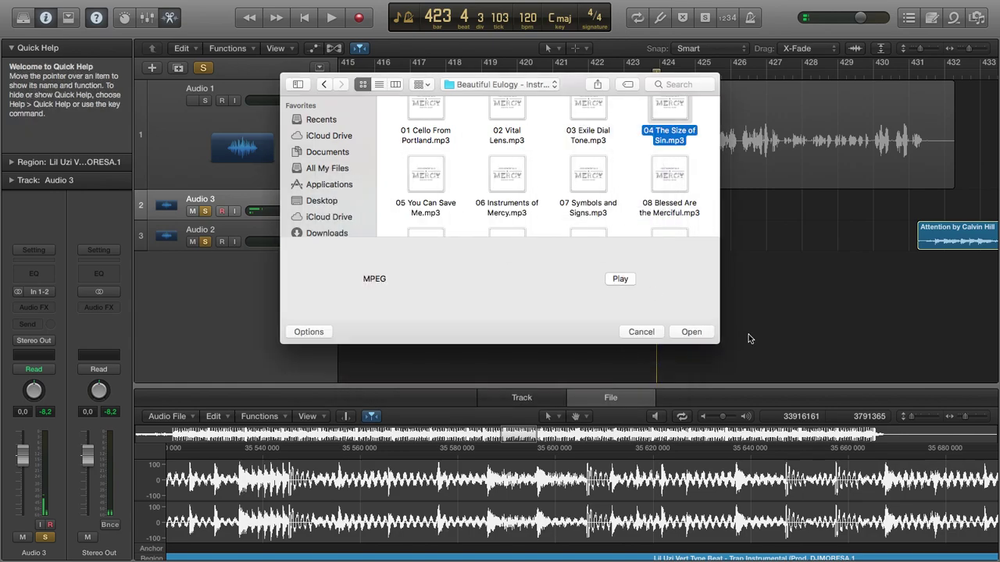
left_click(692, 332)
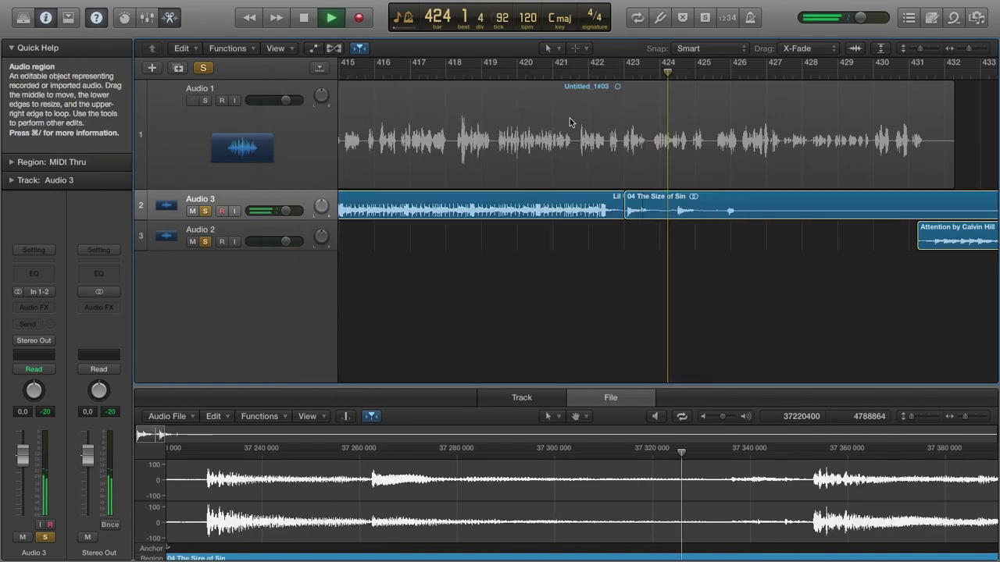
- Move the 04 The Size of Sin region slightly earlier so it crossfades with the end of the duplicate Lil Uzi Vert region
left_click(552, 48)
left_click(578, 63)
mouse_move(686, 205)
left_mouse_down()
mouse_move(732, 205)
mouse_move(679, 206)
left_mouse_up()
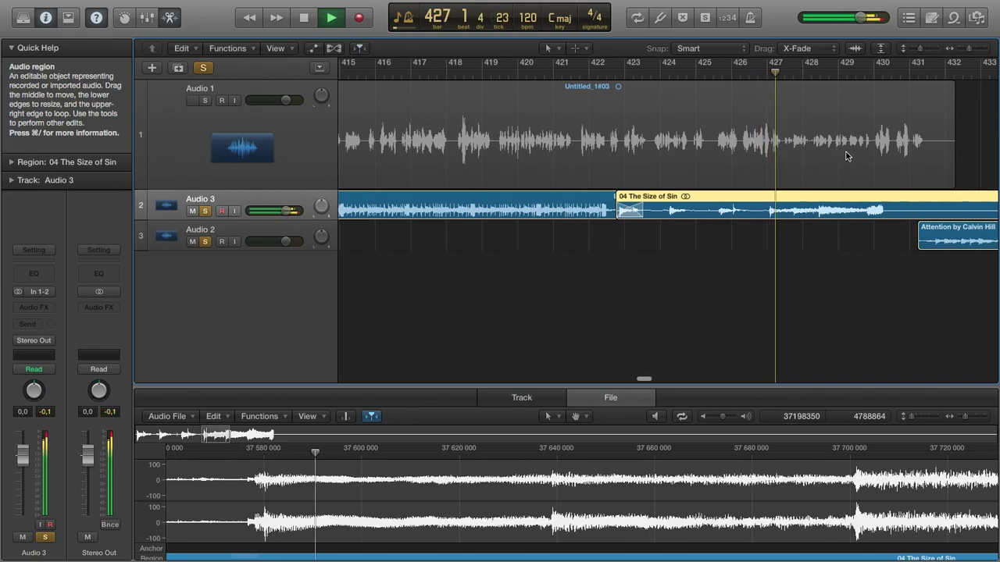
scroll(845, 156, "right", 10)
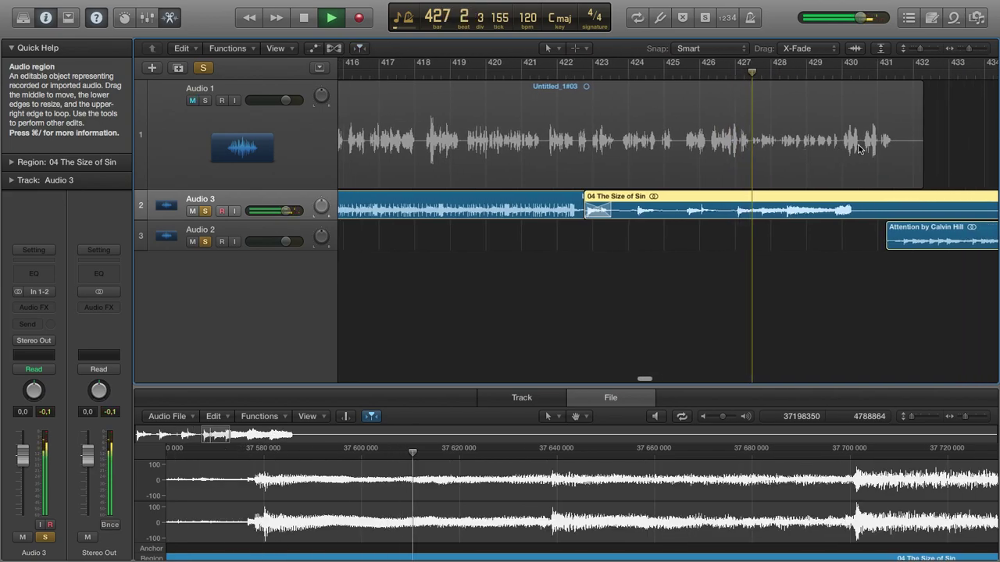
left_click(694, 263)
scroll(660, 148, "right", 3)
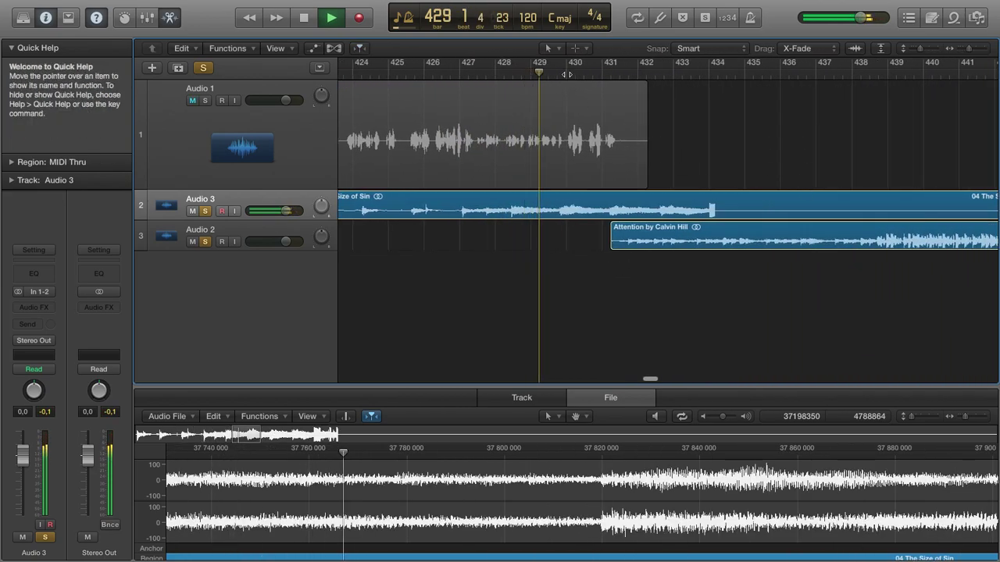
- Trim the quiet intro from the 04 The Size of Sin region and move it back to start at about bar 424
left_click_drag(973, 48, 962, 48)
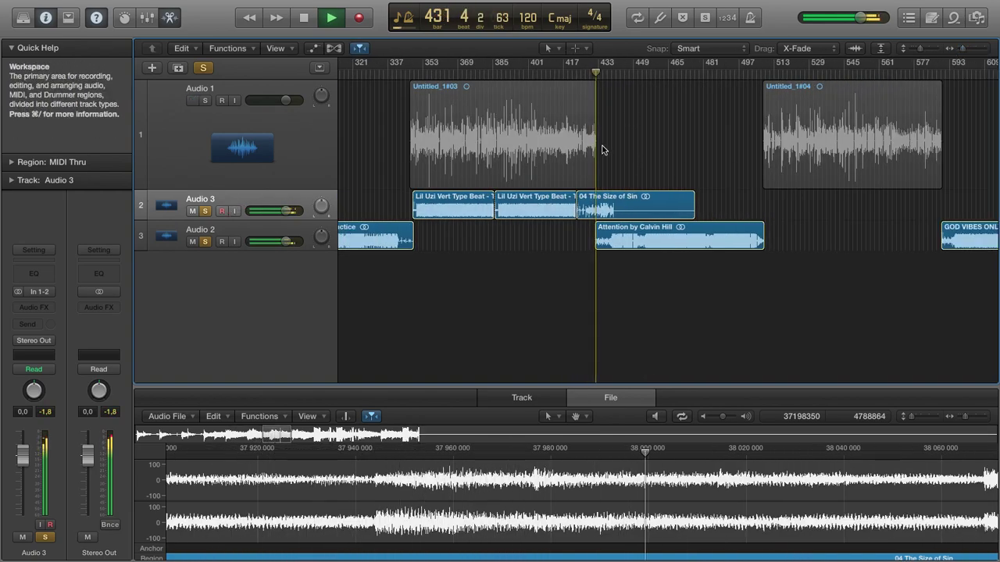
left_click_drag(581, 213, 618, 217)
key("space")
left_click_drag(641, 212, 601, 212)
- Add a short fade-in at the start of the 04 The Size of Sin region on Audio 3
left_click(962, 48)
left_click_drag(962, 50, 968, 49)
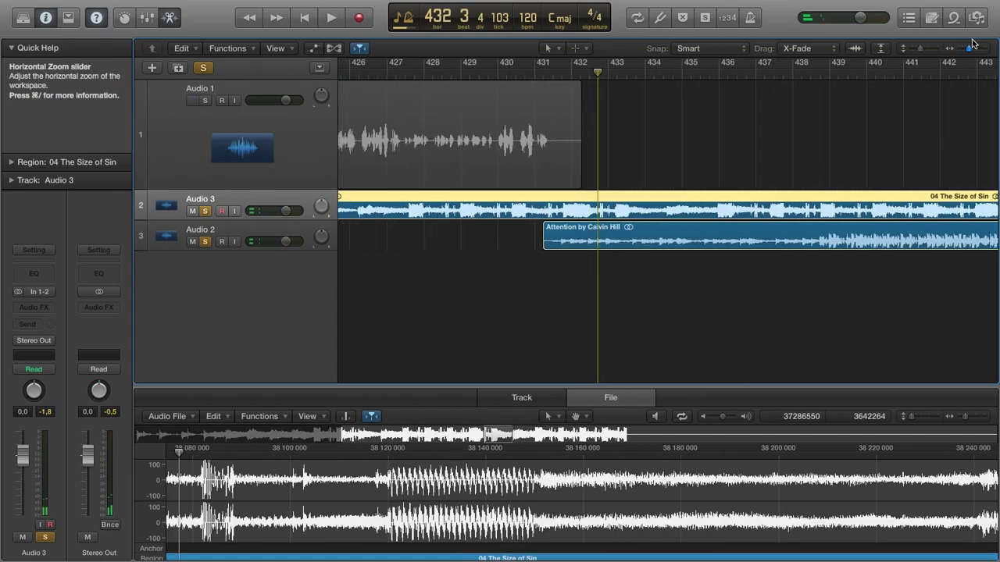
left_click(548, 49)
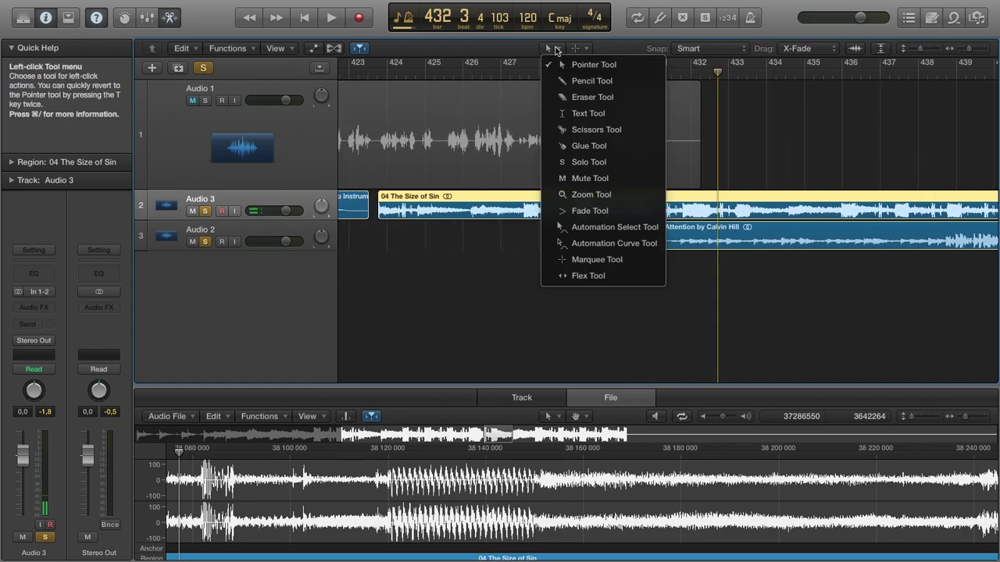
left_click(555, 211)
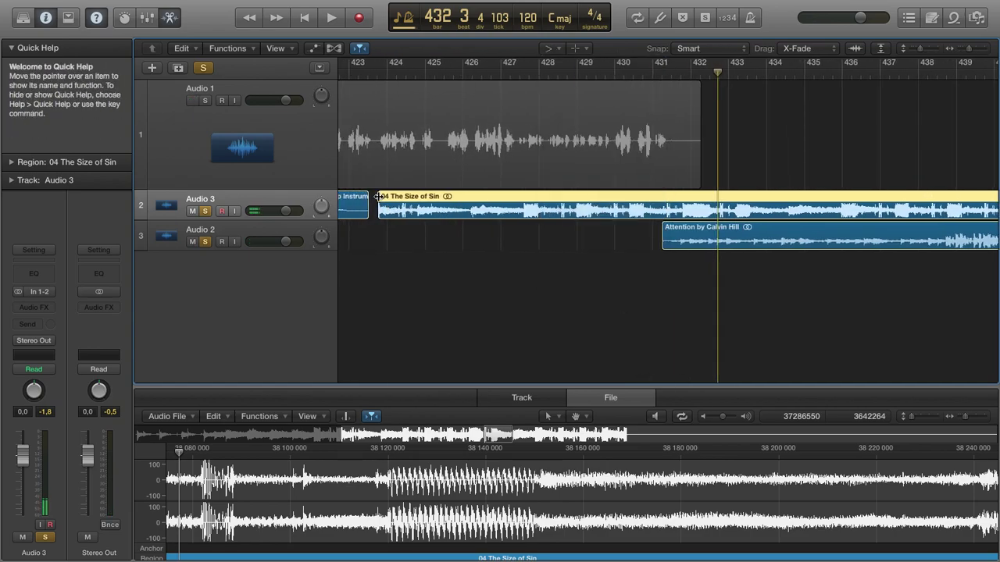
left_click(549, 48)
left_click(556, 65)
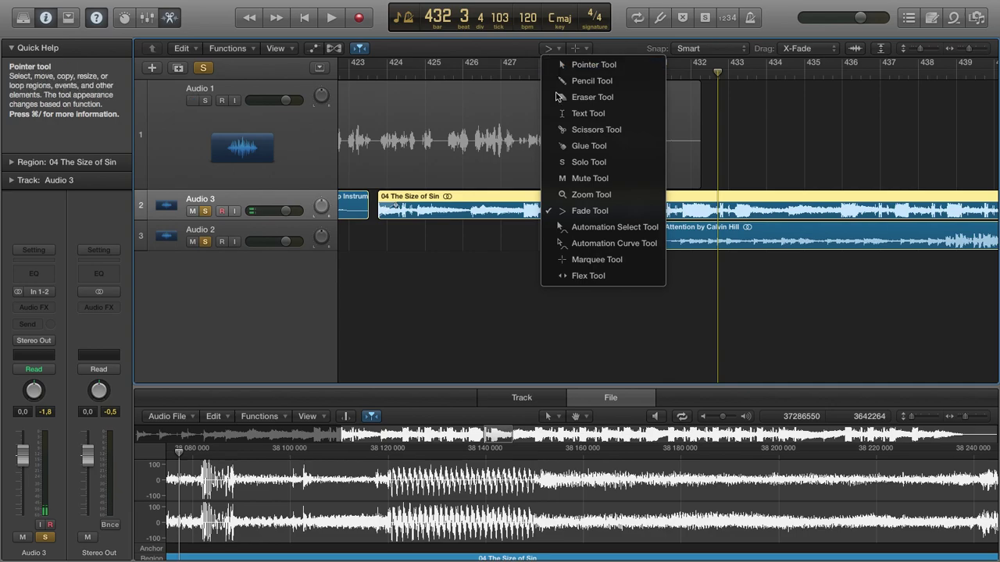
- Move the 04 The Size of Sin region earlier to about bar 423, against the Lil Uzi Vert region's end, and play the transition
scroll(489, 278, "left", 4)
left_click(571, 283)
left_click_drag(600, 211, 571, 211)
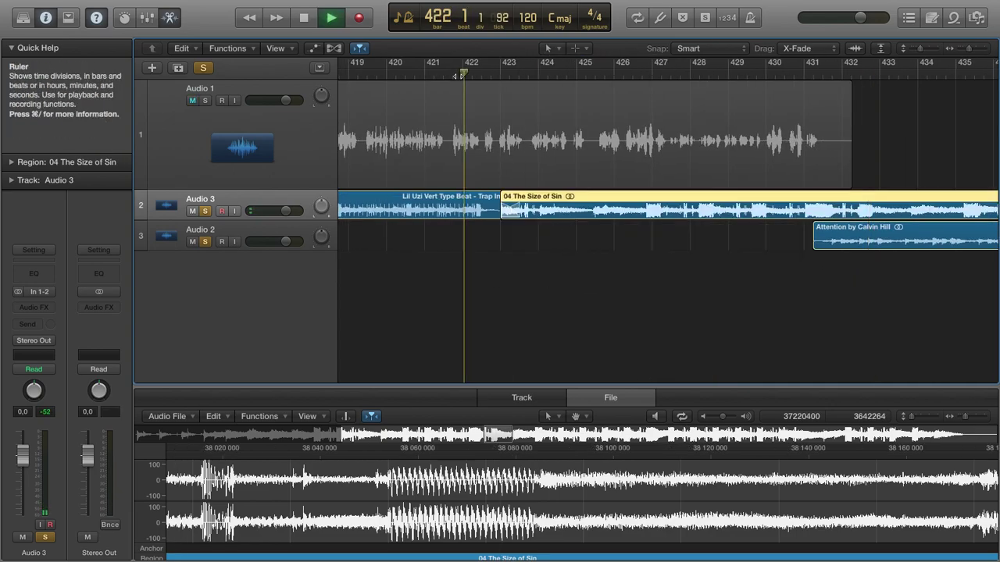
scroll(458, 75, "left", 1)
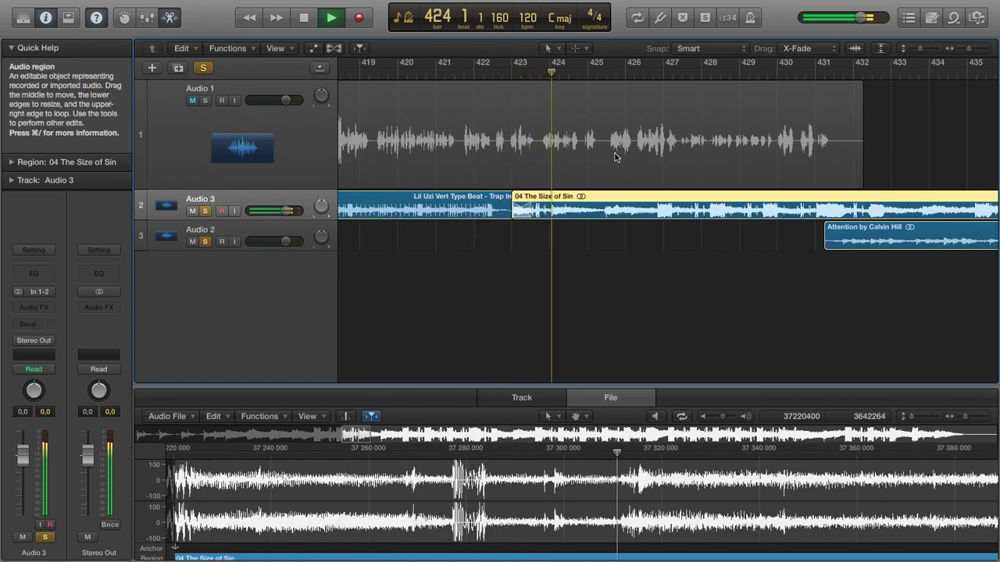
key("XF86AudioLowerVolume")
- Split the 04 The Size of Sin region at about bar 431, where the voice ends, and delete the remainder after the cut
scroll(797, 185, "right", 6)
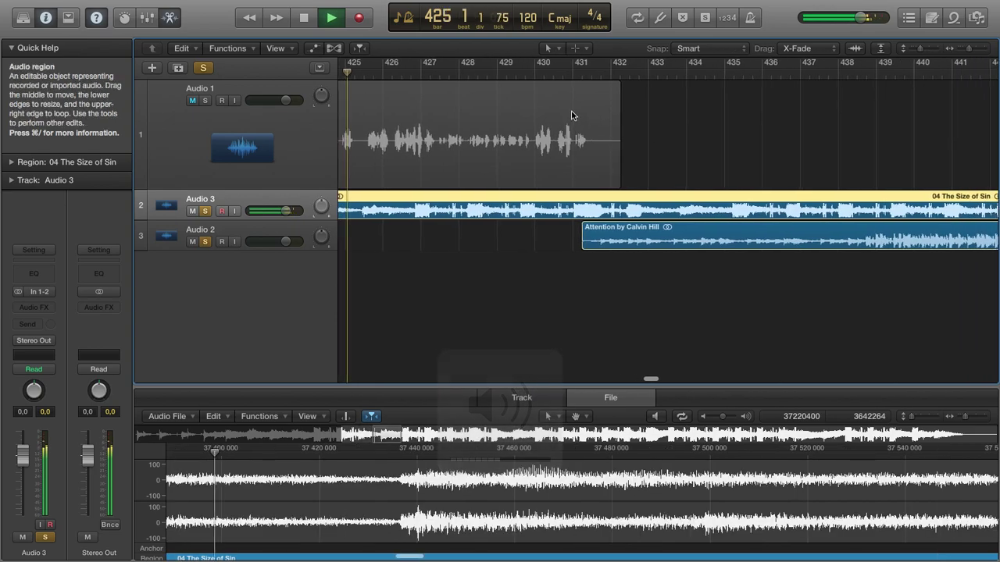
left_click(512, 72)
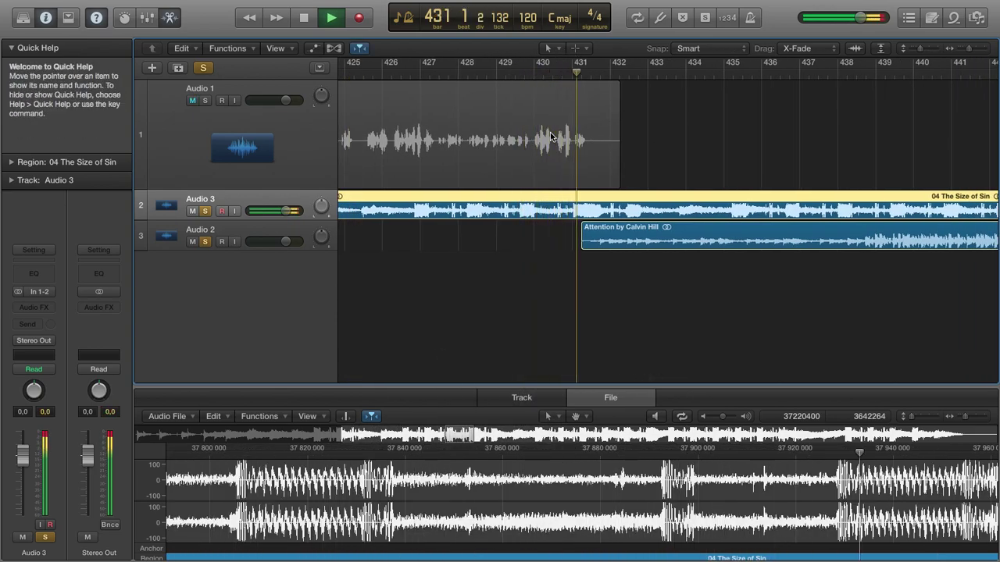
left_click(571, 73)
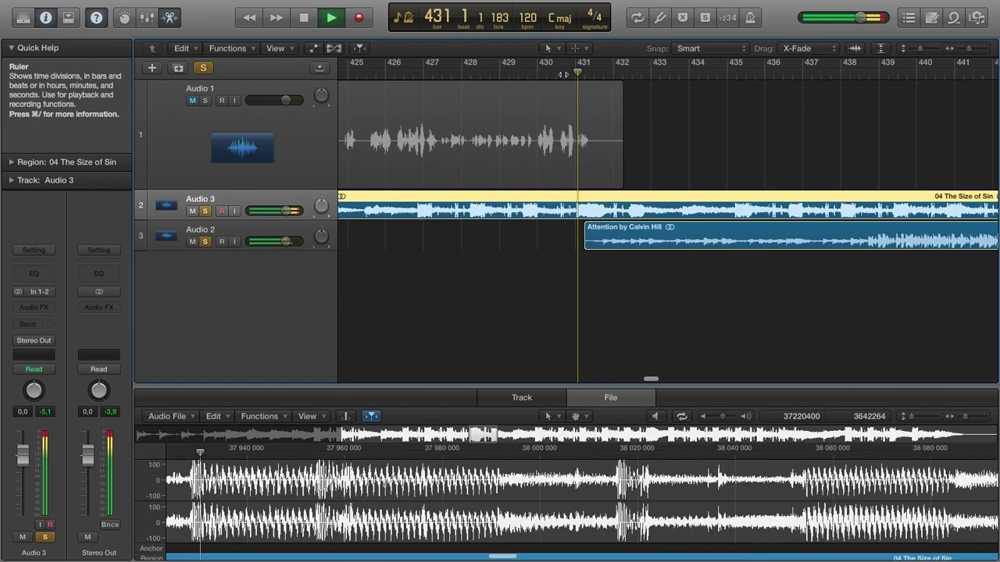
key("space")
scroll(592, 218, "left", 1)
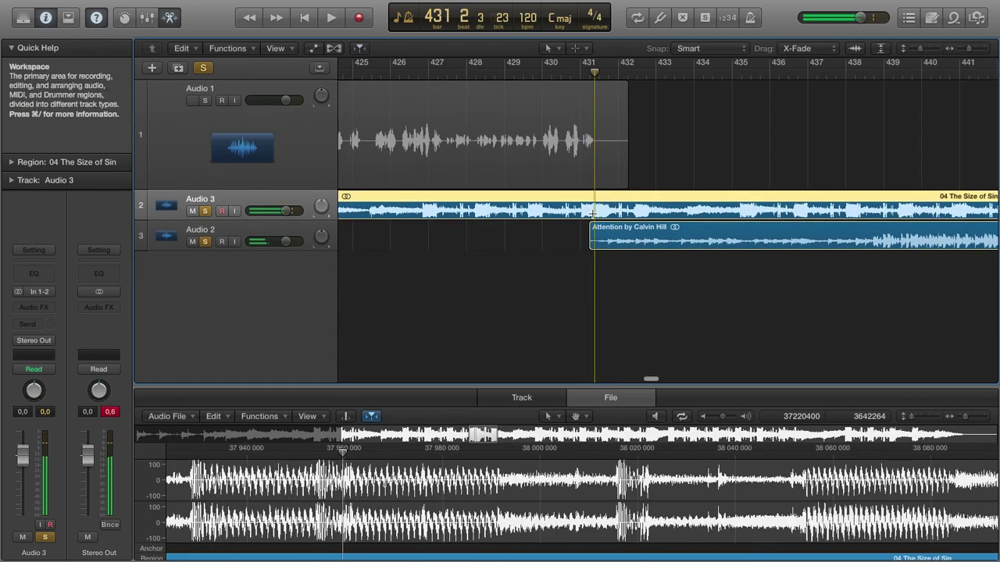
key("super+t")
scroll(606, 212, "left", 1)
key("BackSpace")
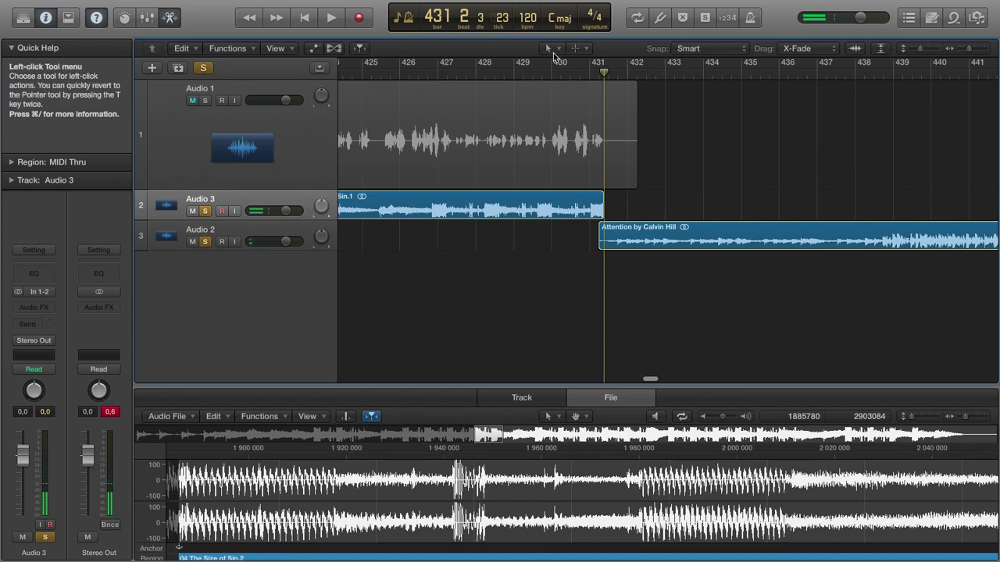
- Add a fade-out about one bar long at the end of the 04 The Size of Sin.1 region and play the transition into Attention by Calvin Hill
left_click(551, 50)
left_click(625, 211)
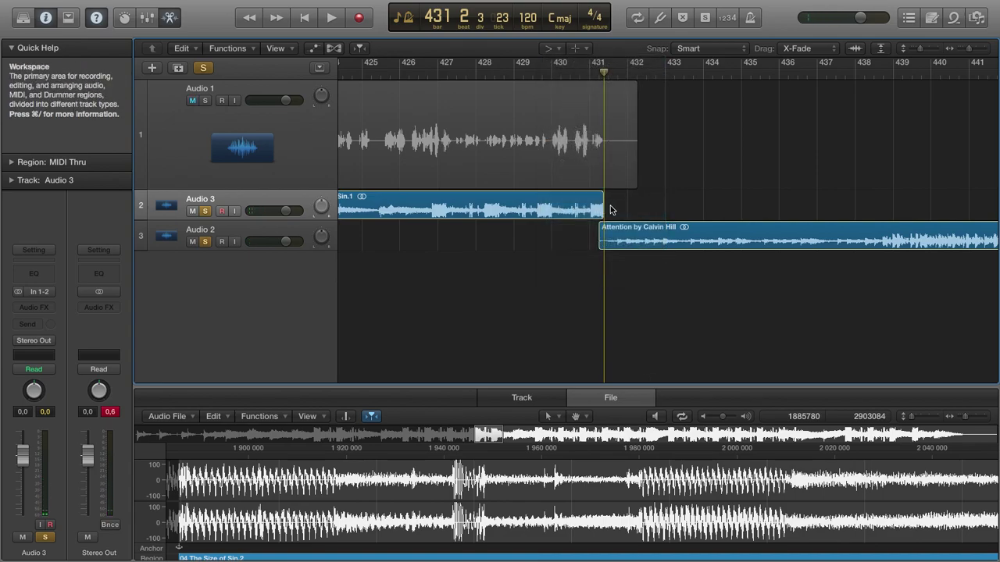
left_click(601, 208)
double_click(535, 76)
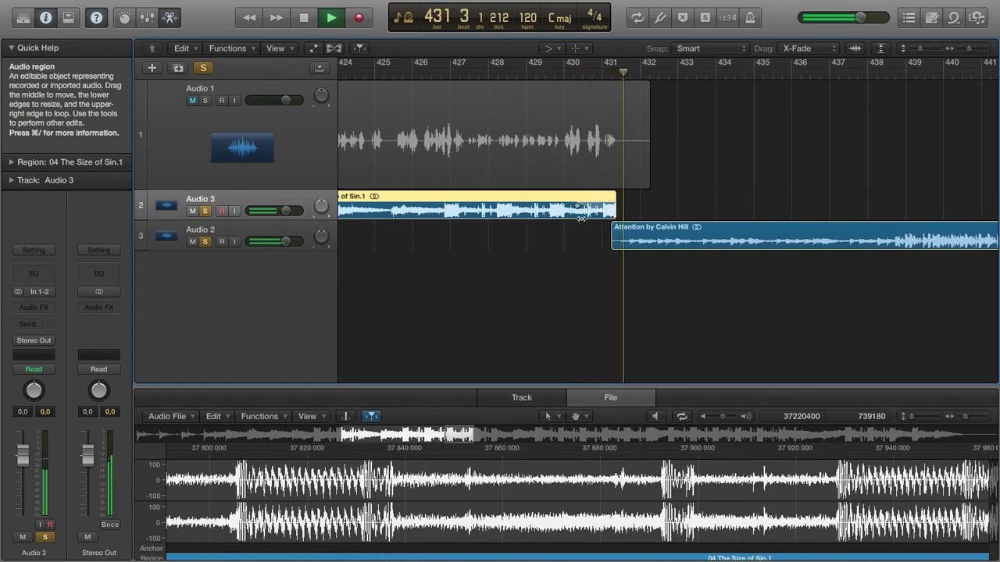
key("XF86AudioRaiseVolume")
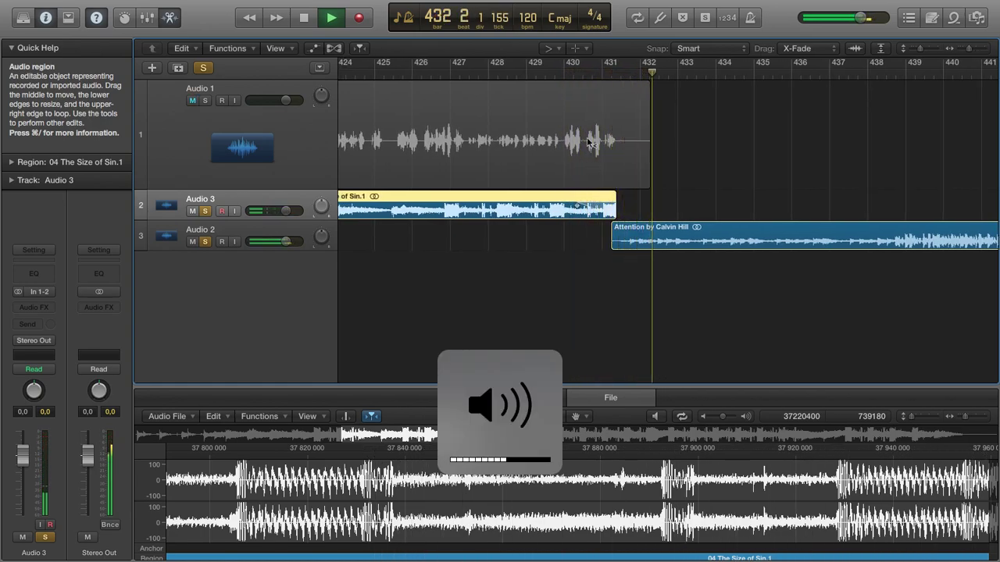
left_click(551, 50)
left_click(586, 64)
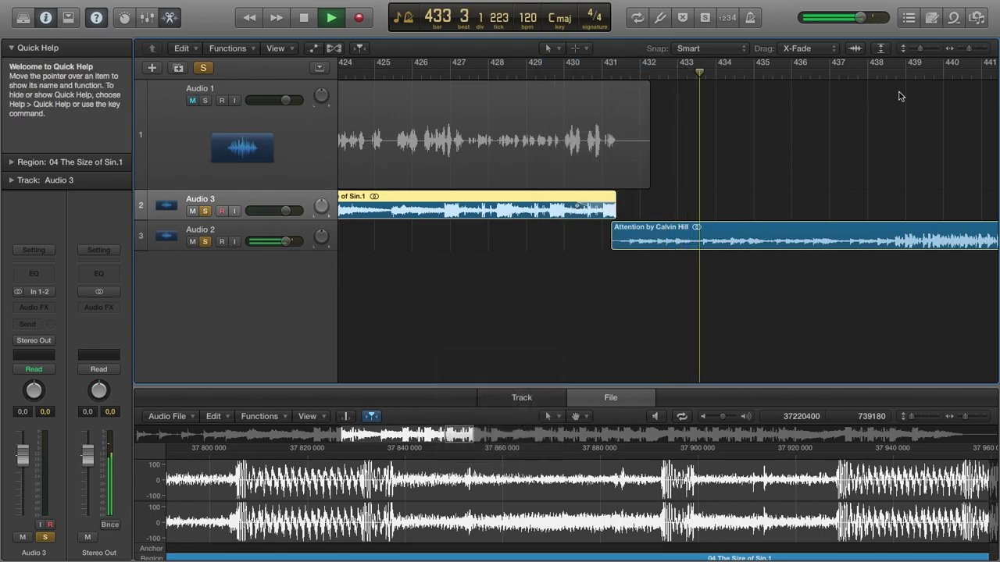
- Play from about bar 507, at the end of Attention by Calvin Hill just before the Untitled_1#04 voice region
mouse_move(968, 49)
left_mouse_down()
mouse_move(951, 57)
mouse_move(965, 53)
left_mouse_up()
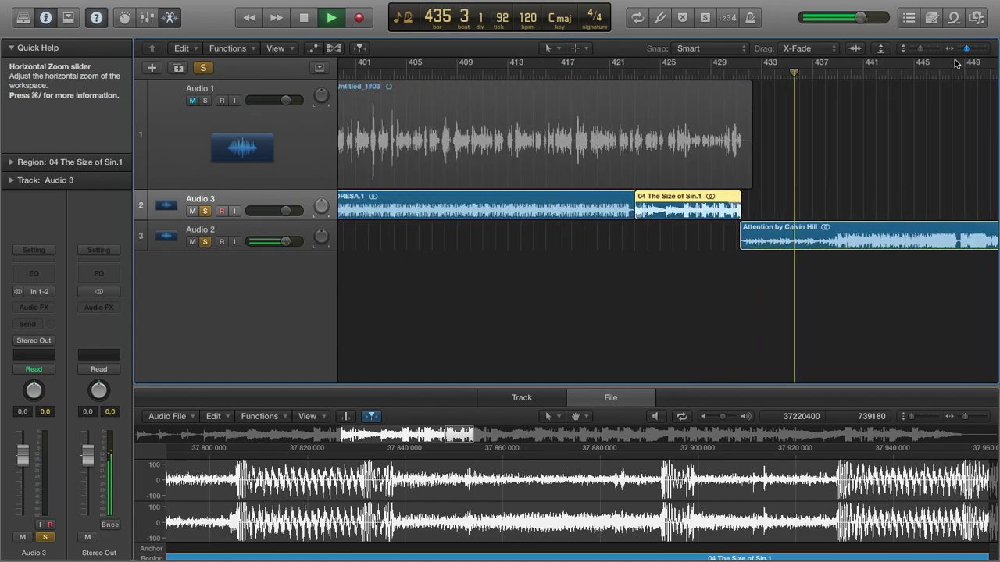
scroll(882, 132, "right", 2)
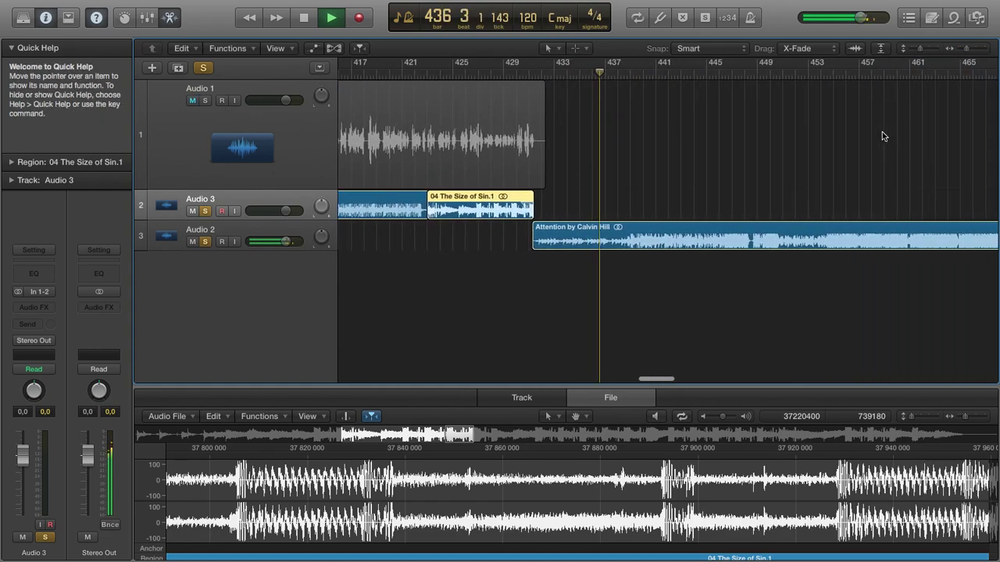
scroll(733, 182, "right", 3)
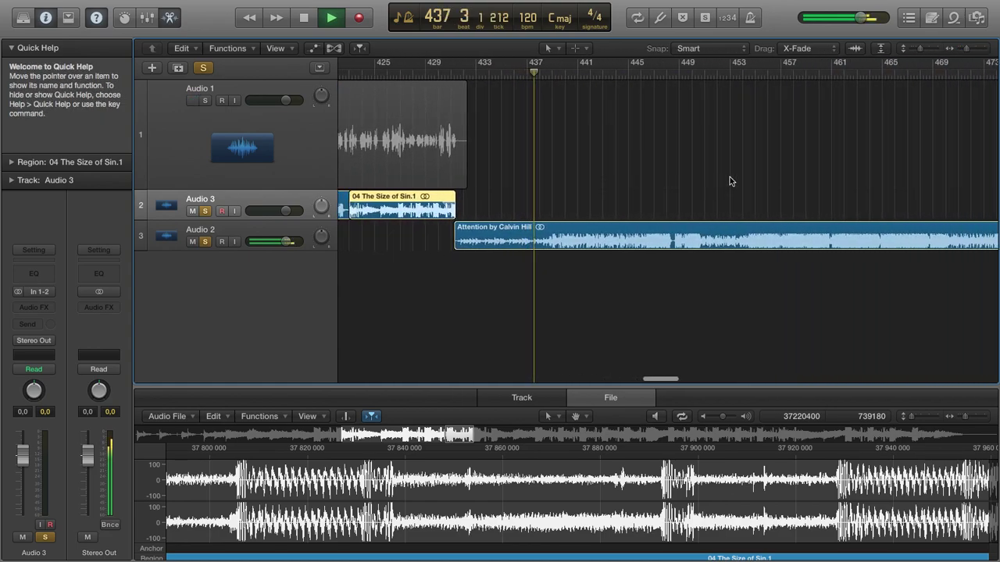
left_click_drag(966, 49, 964, 49)
key("F11")
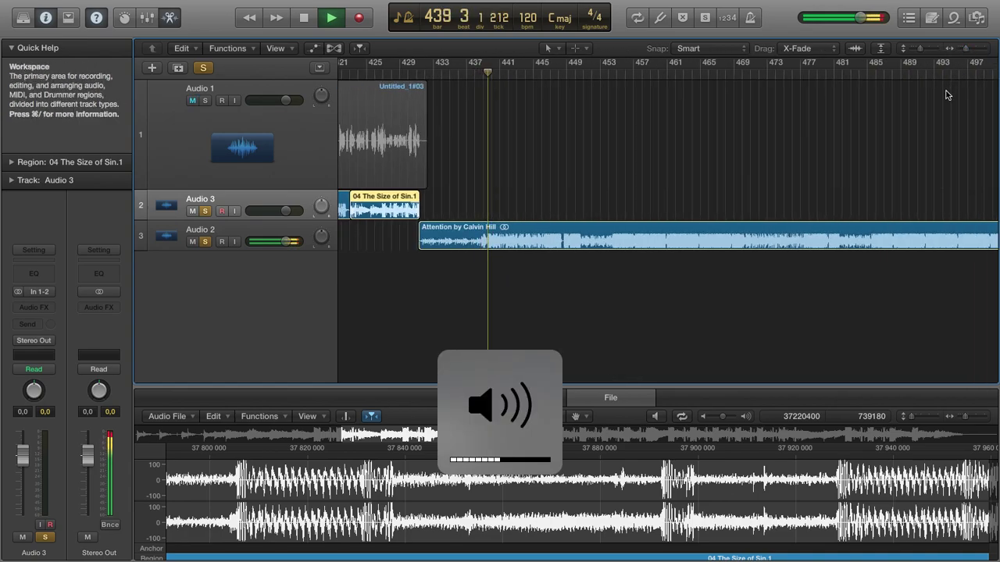
scroll(713, 111, "right", 10)
left_click(732, 68)
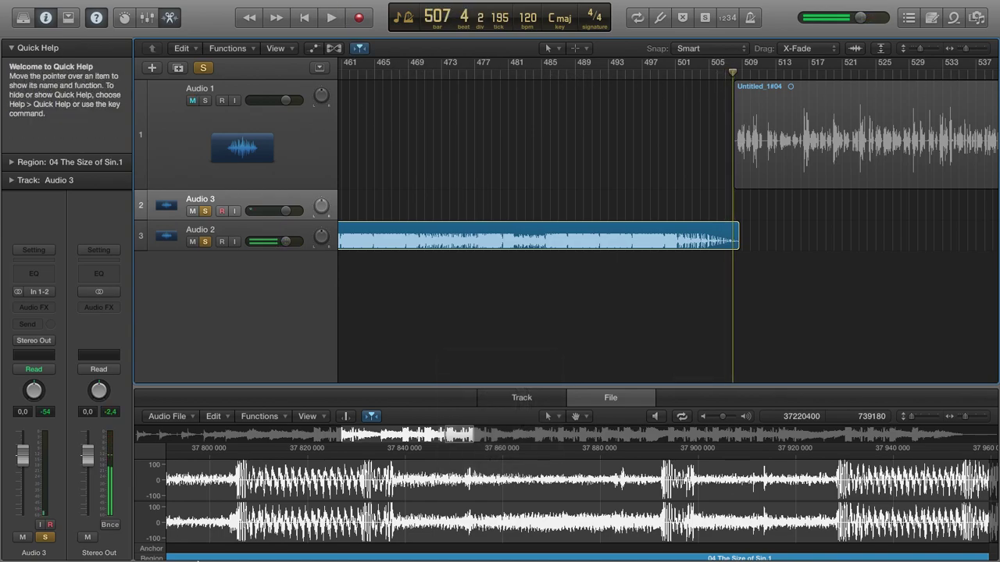
- Switch to Safari, open YouTube and go to the subscribed Retnik Beats channel
mouse_move(196, 546)
left_click(138, 545)
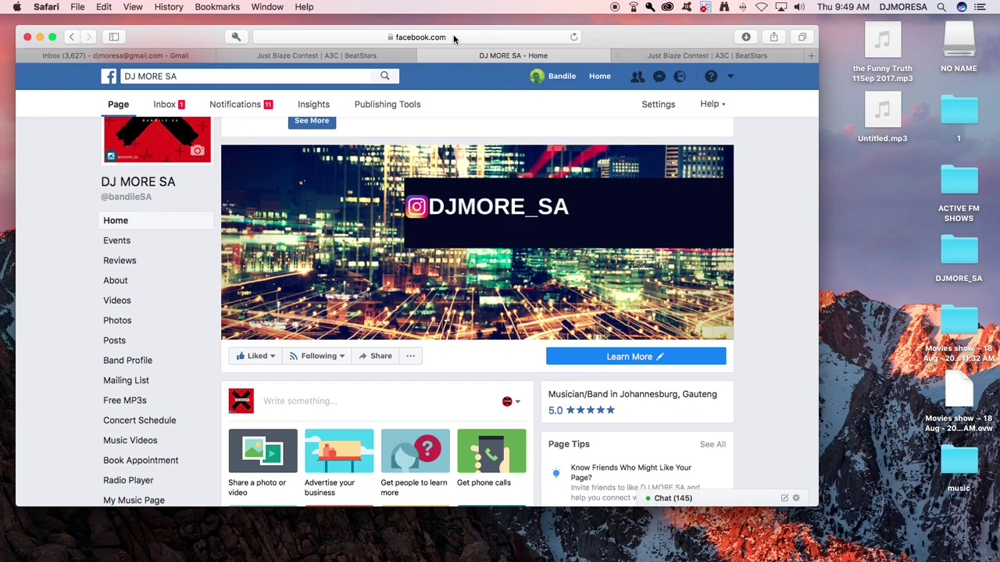
left_click(477, 37)
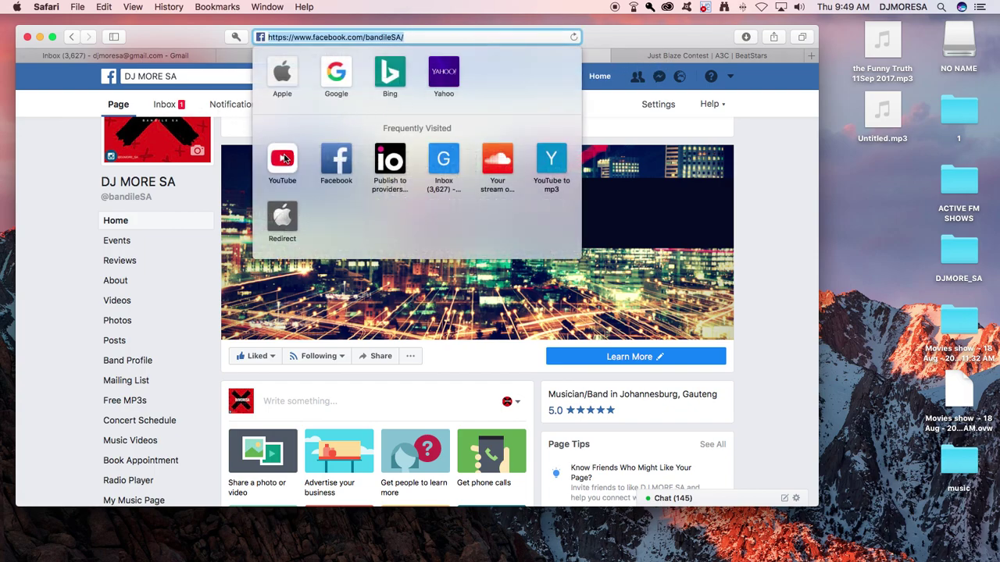
left_click(283, 159)
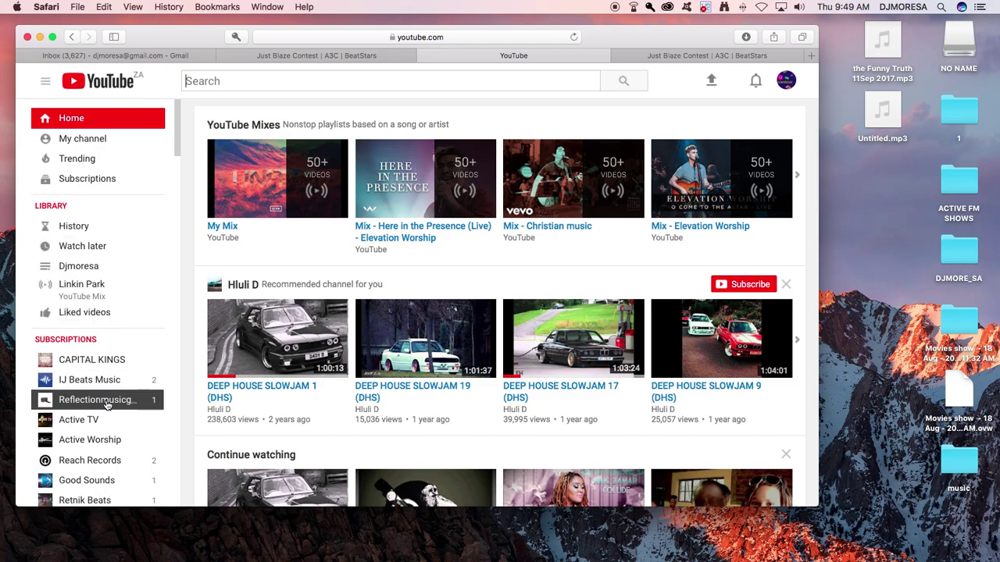
scroll(107, 404, "down", 5)
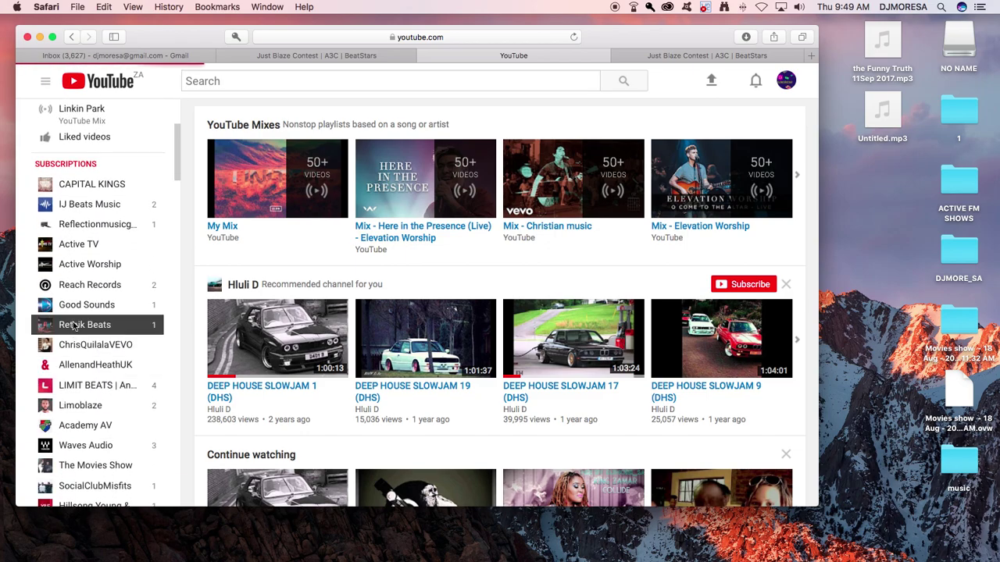
left_click(75, 327)
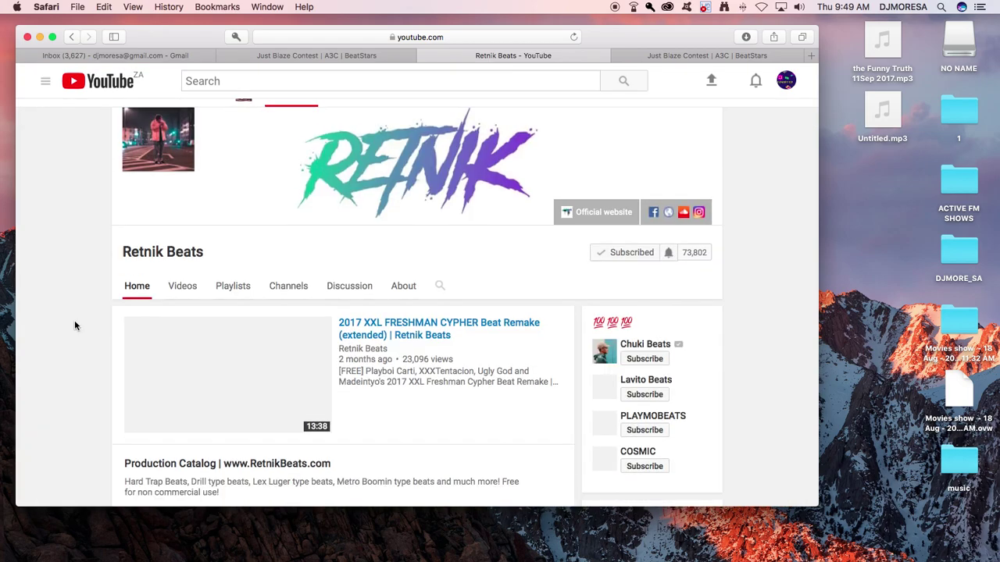
- Open Retnik Beats' Booming Trap Type Beat 'NIGHT' instrumental and preview it, skipping past the intro
scroll(368, 359, "down", 6)
scroll(367, 361, "down", 1)
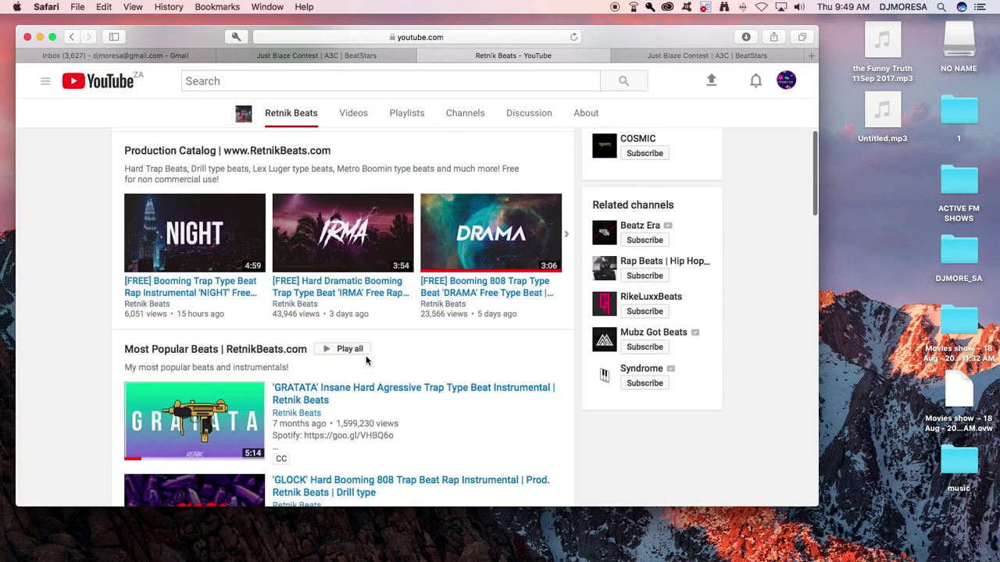
key("XF86AudioLowerVolume")
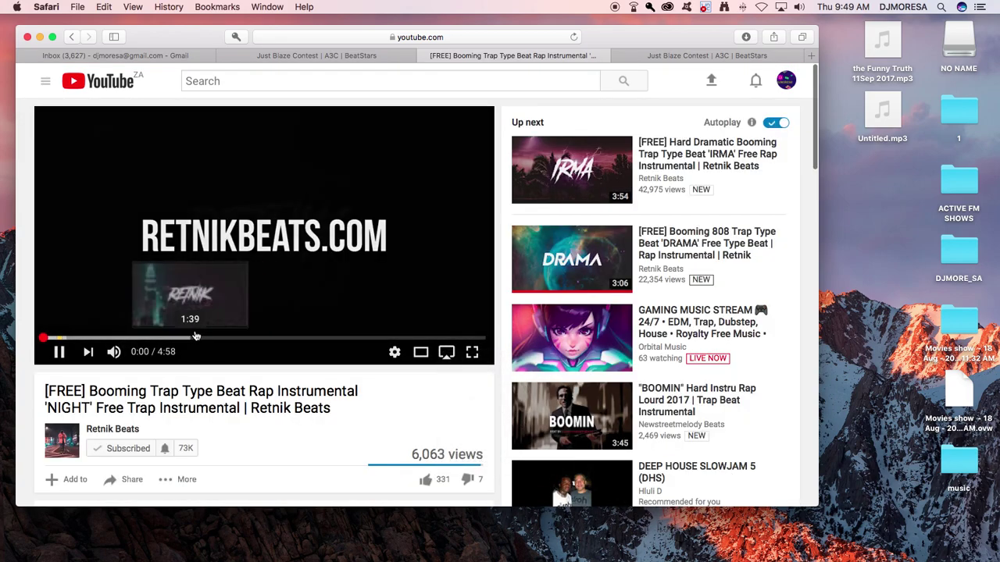
key("XF86AudioRaiseVolume")
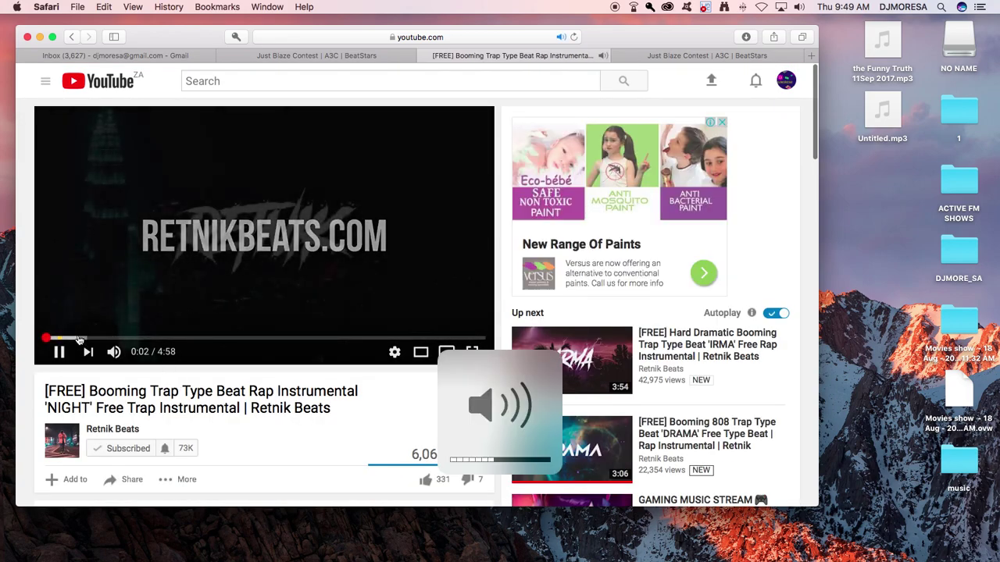
left_click(79, 339)
key("XF86AudioRaiseVolume")
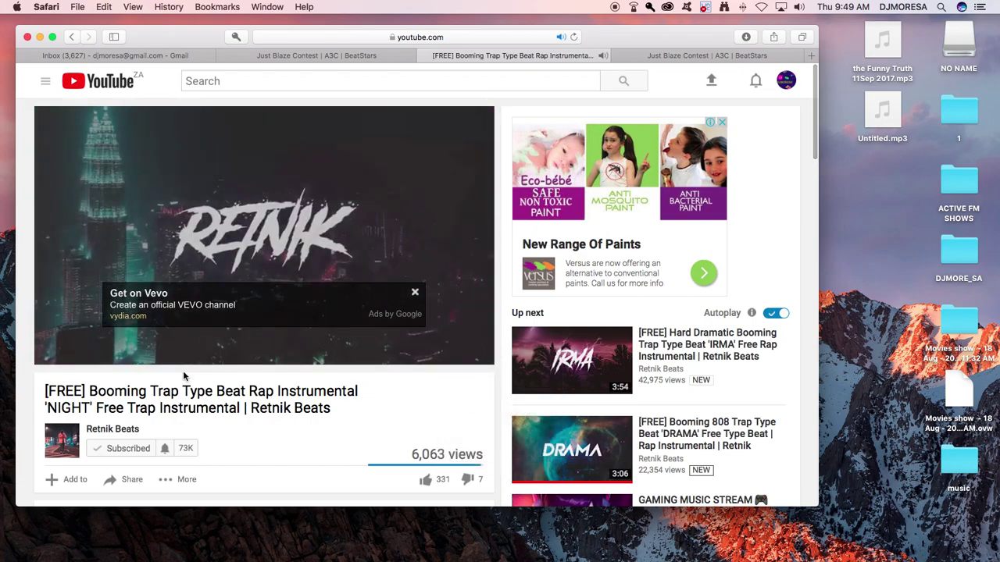
- Like the 'NIGHT' instrumental video, expand its full description and browse the comments below
scroll(184, 377, "down", 5)
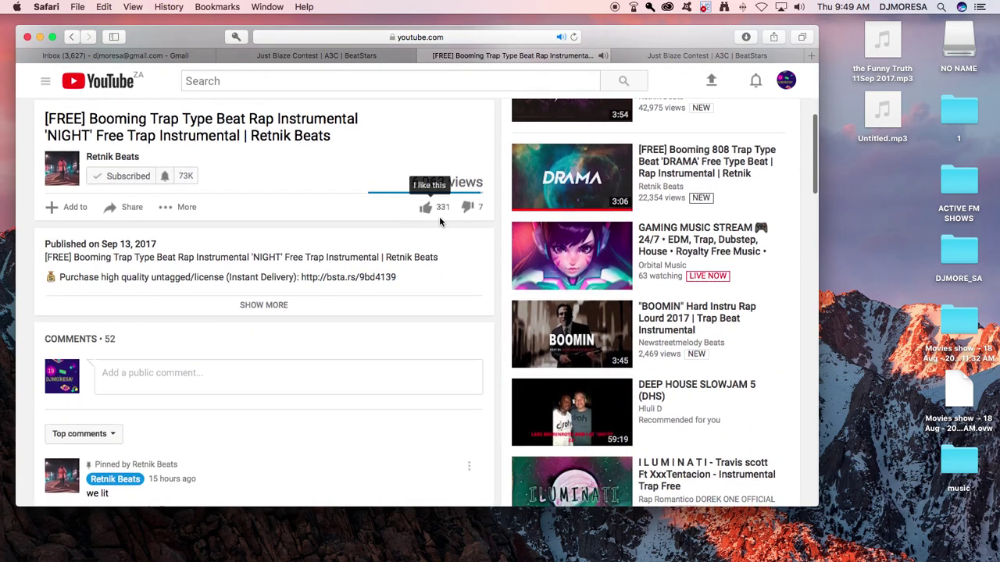
left_click(434, 211)
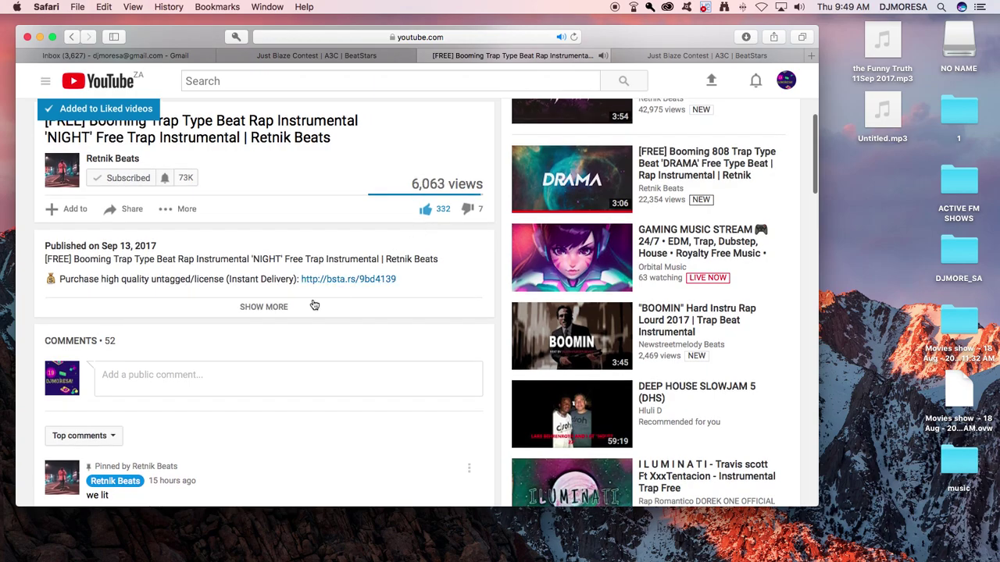
left_click(263, 307)
scroll(229, 318, "down", 3)
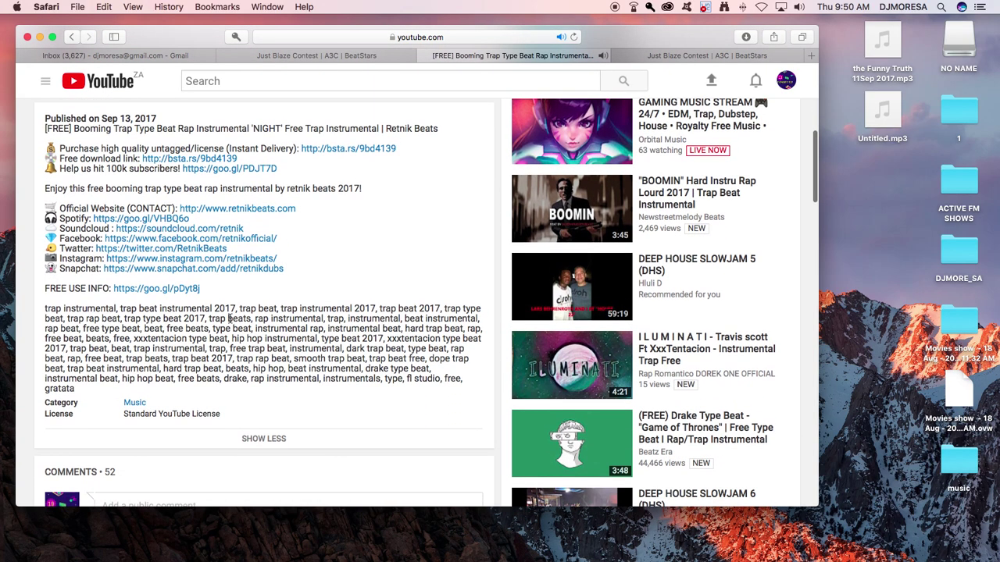
scroll(230, 320, "down", 4)
scroll(230, 322, "down", 10)
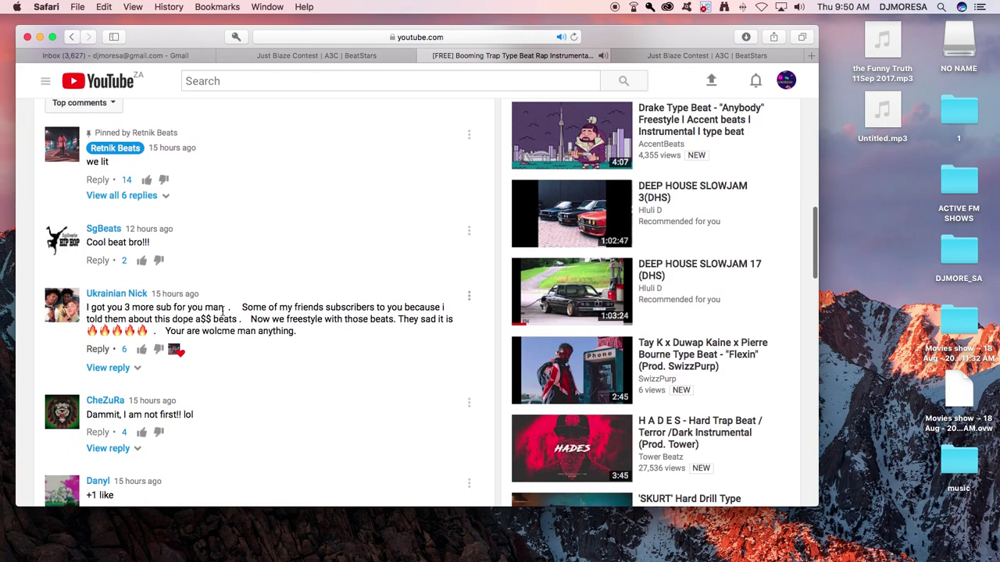
scroll(216, 308, "down", 3)
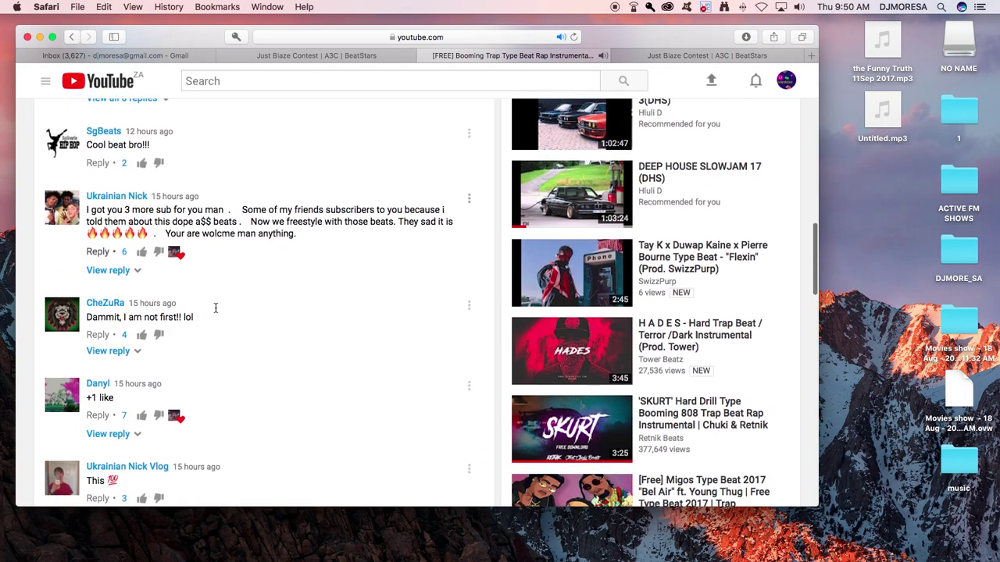
scroll(215, 312, "up", 10)
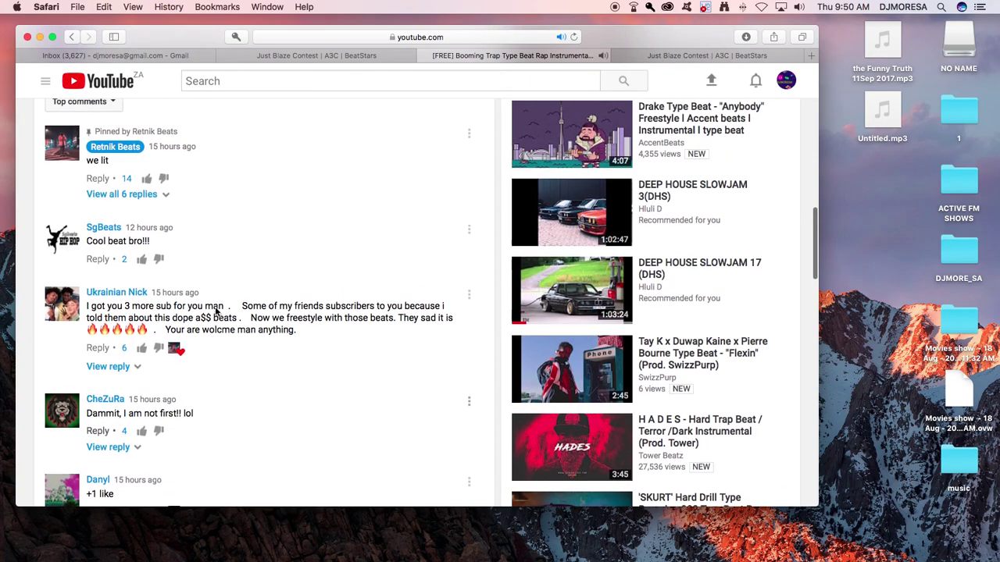
- Open the free use info link in the 'NIGHT' video description and pause the video on its YouTube page
scroll(216, 312, "up", 12)
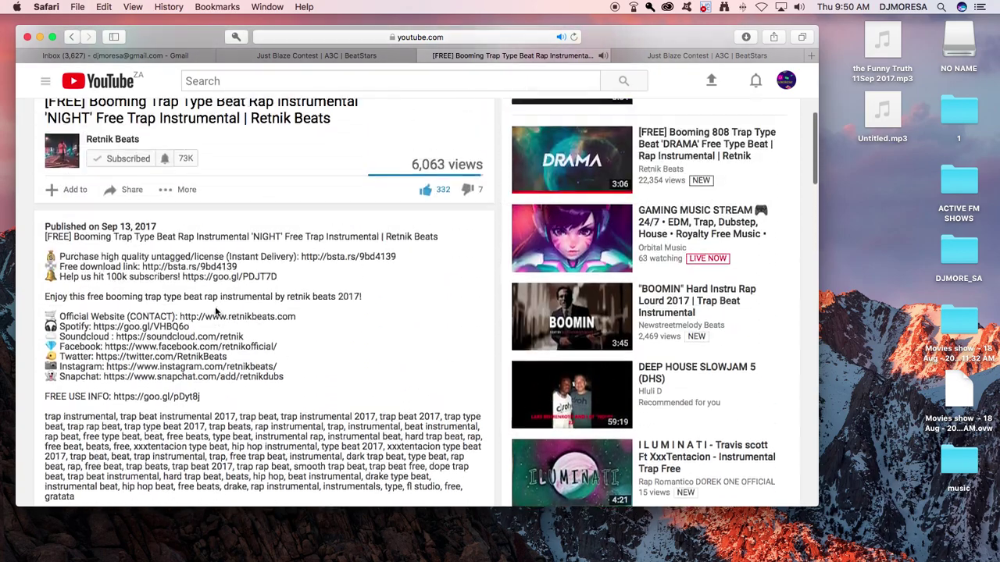
scroll(216, 312, "down", 5)
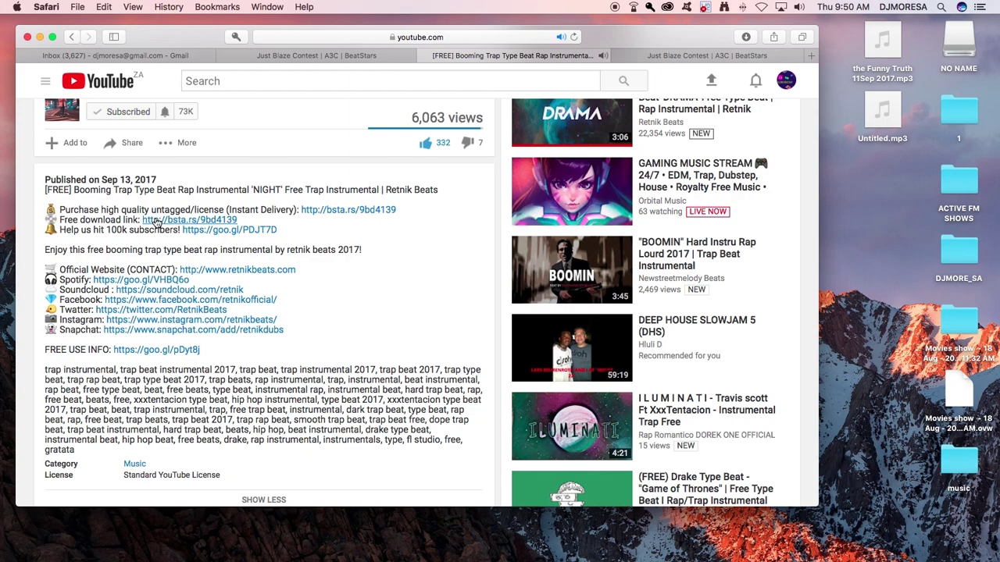
left_click(127, 351)
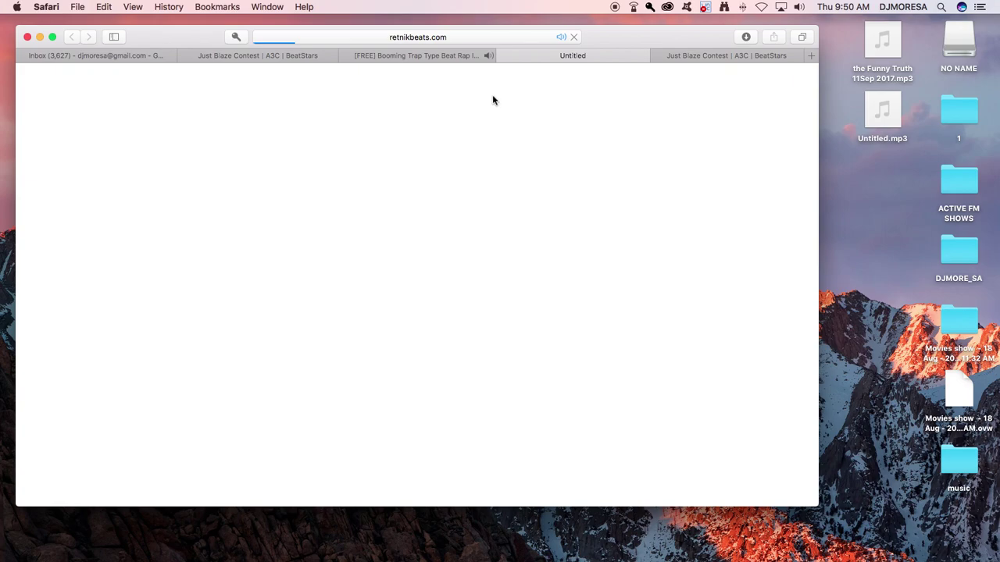
left_click(442, 56)
scroll(358, 137, "up", 5)
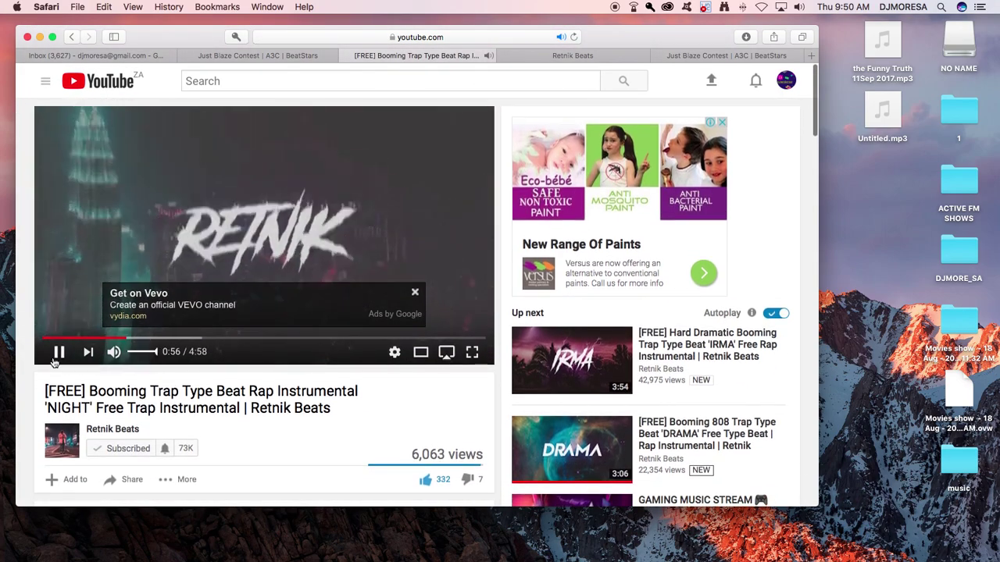
- Read the free use terms for content creators and rappers on Retnik's About page
left_click(566, 56)
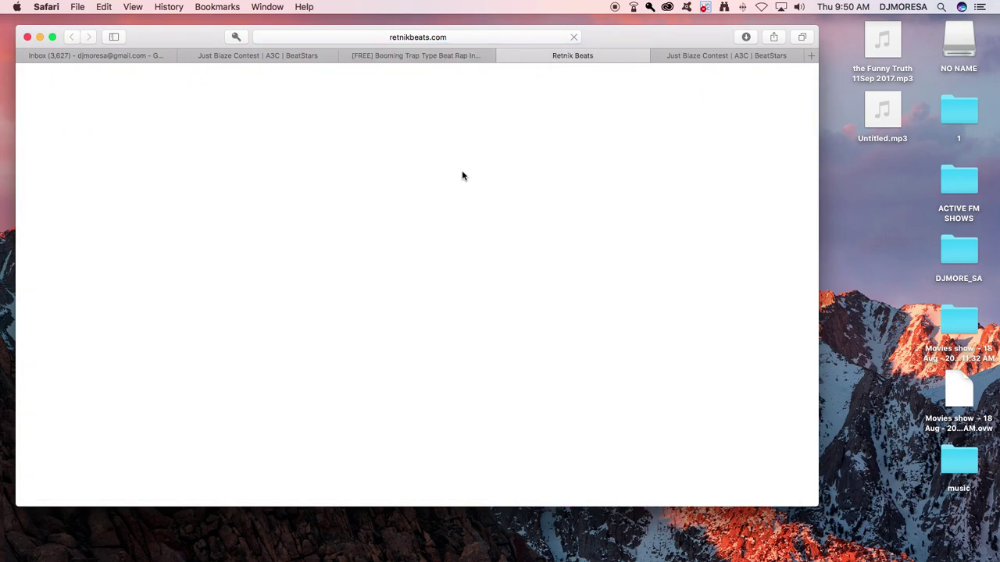
left_click(428, 60)
left_click(519, 51)
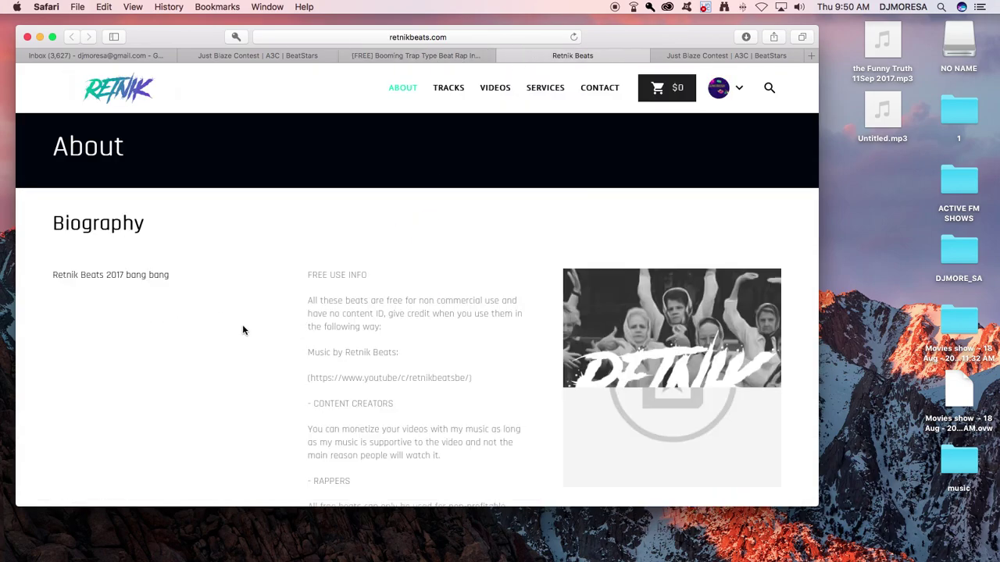
scroll(306, 357, "down", 10)
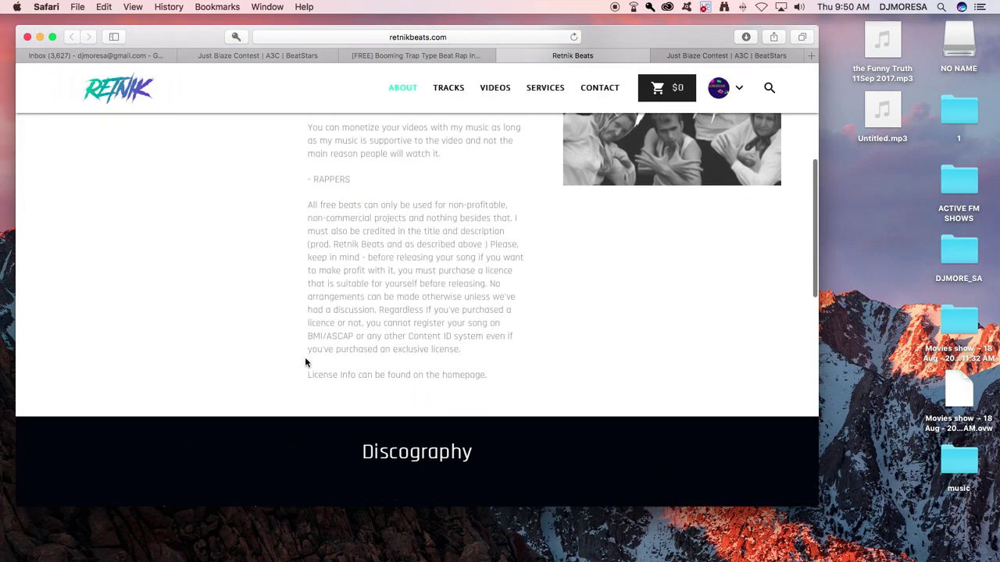
scroll(304, 358, "up", 10)
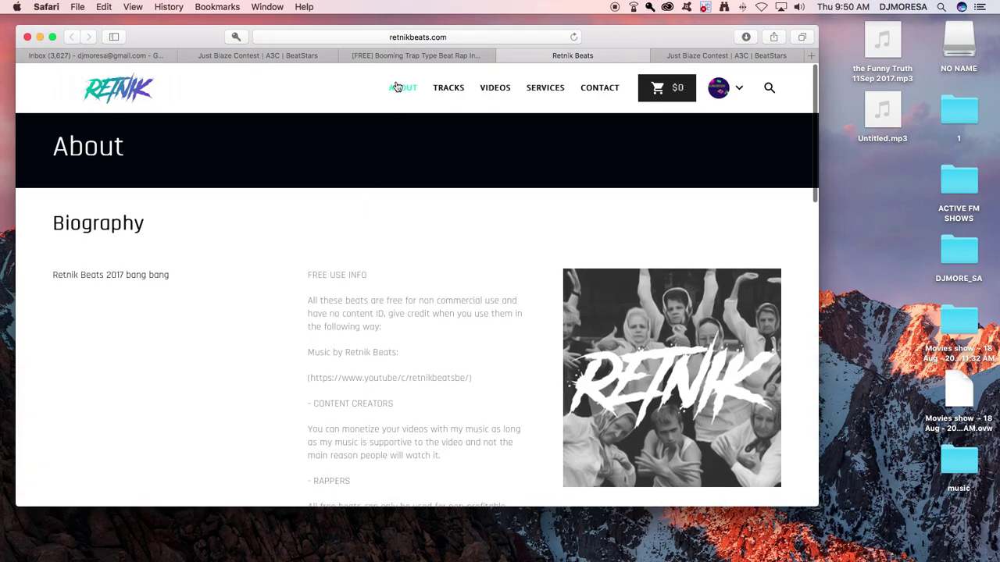
- Open the free download link from the 'NIGHT' video description and preview the track on Retnik's site, adjusting the system volume
left_click(408, 58)
scroll(181, 313, "down", 6)
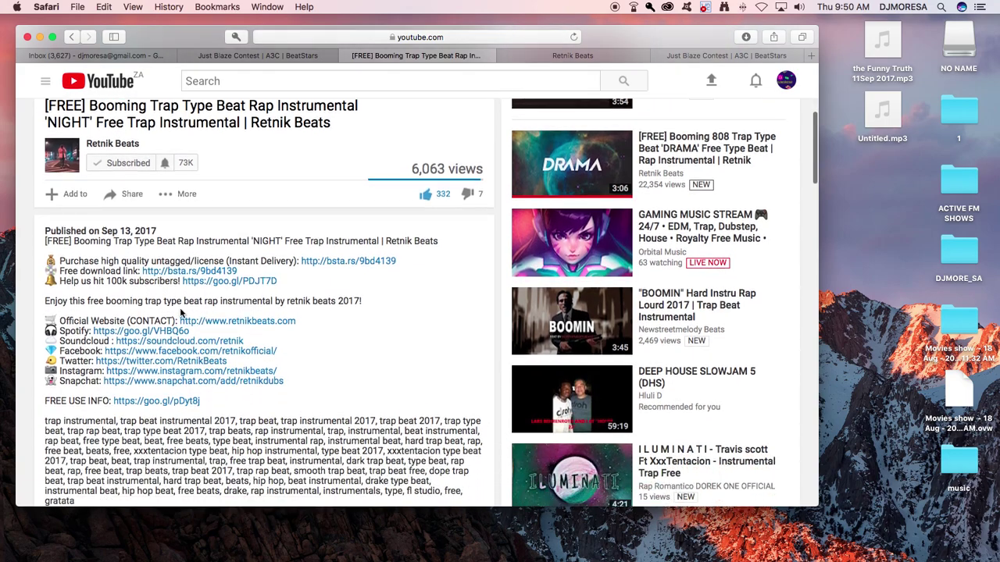
left_click(202, 273)
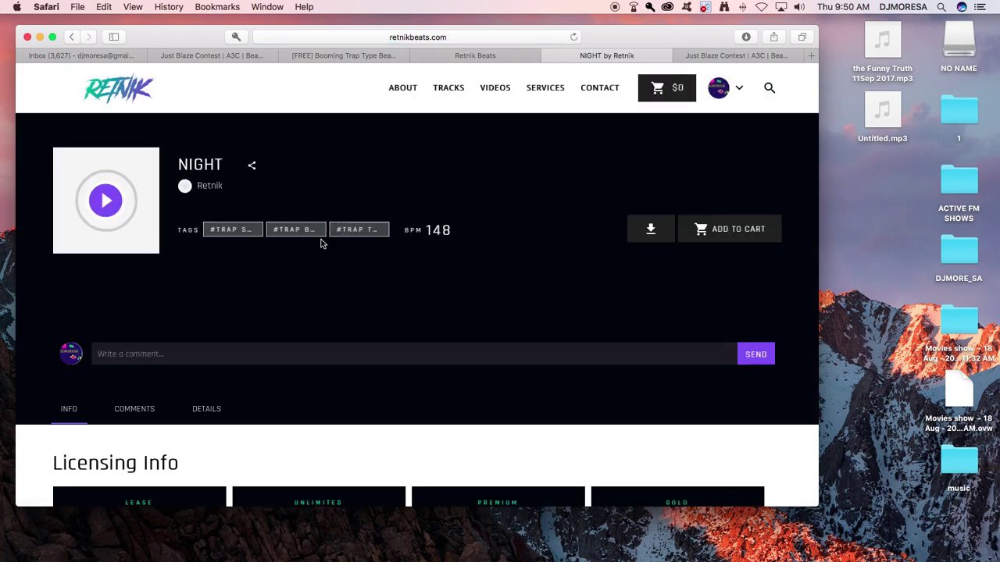
key("XF86AudioRaiseVolume")
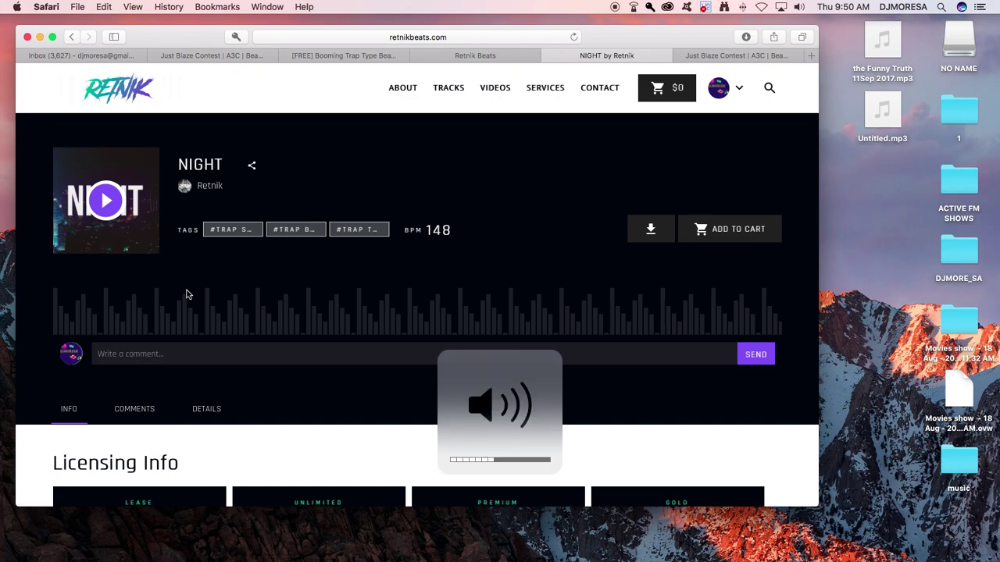
left_click(106, 201)
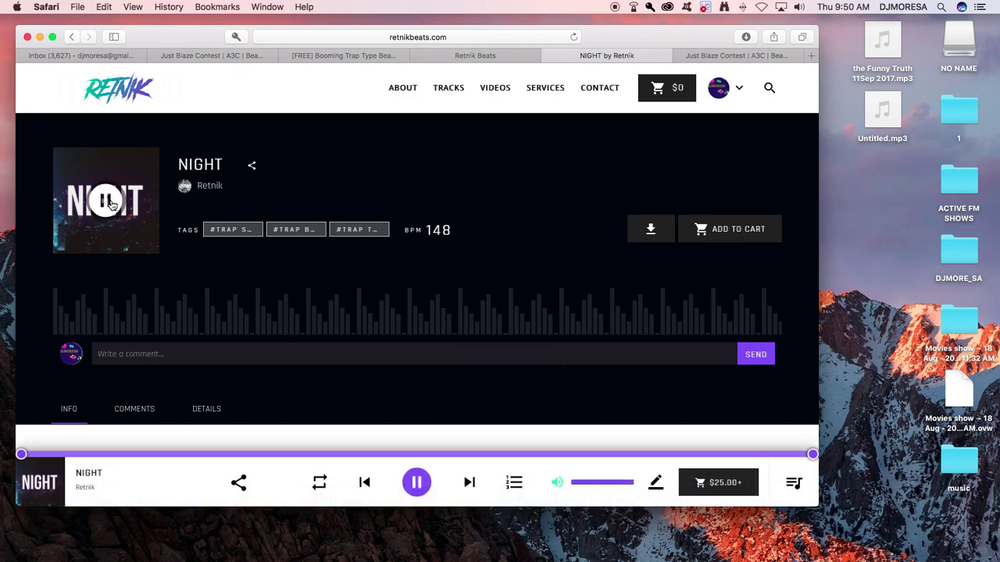
key("XF86AudioLowerVolume")
key("XF86AudioLowerVolume")
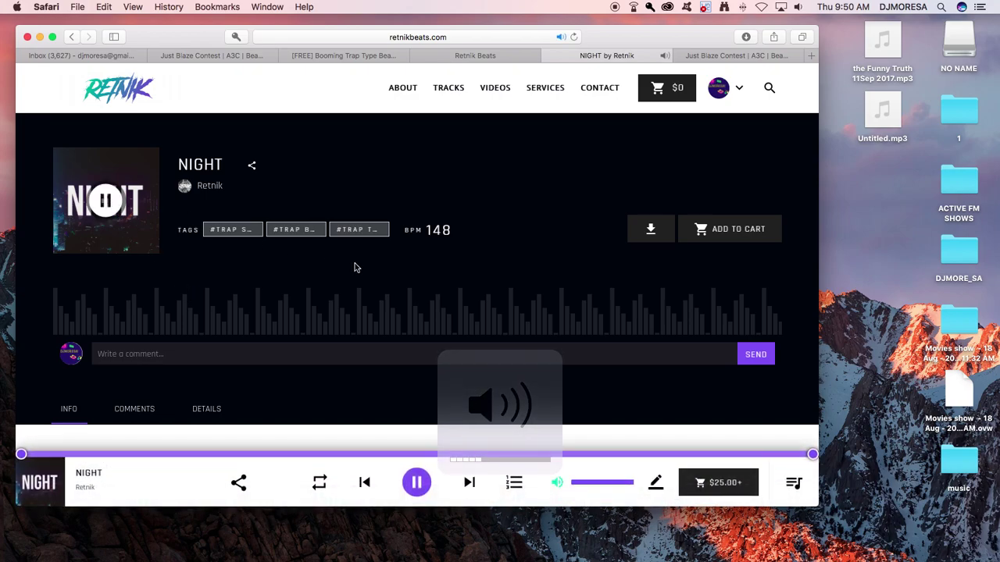
- Download the free NIGHT track, close the download dialog and pause the preview
left_click(650, 229)
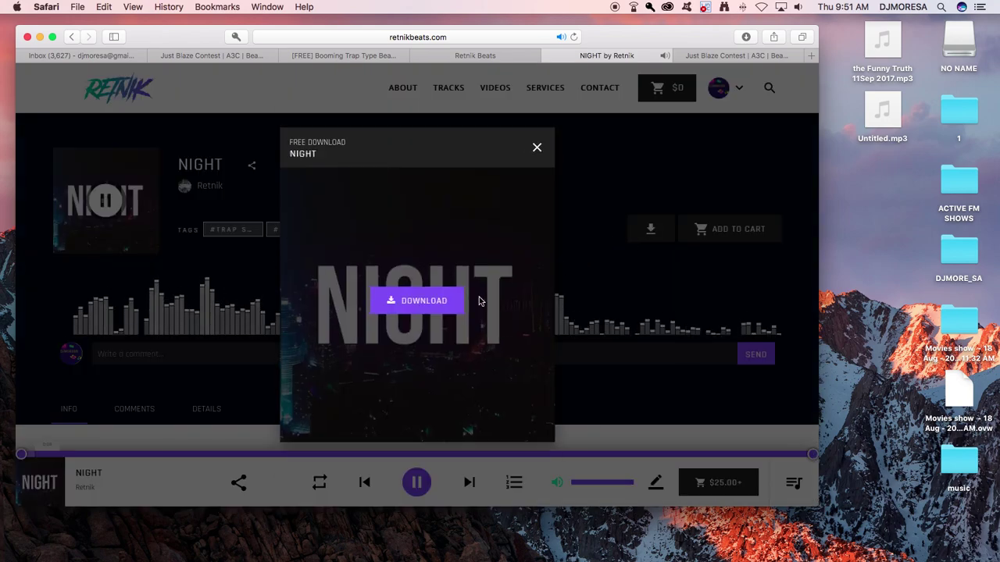
left_click(403, 309)
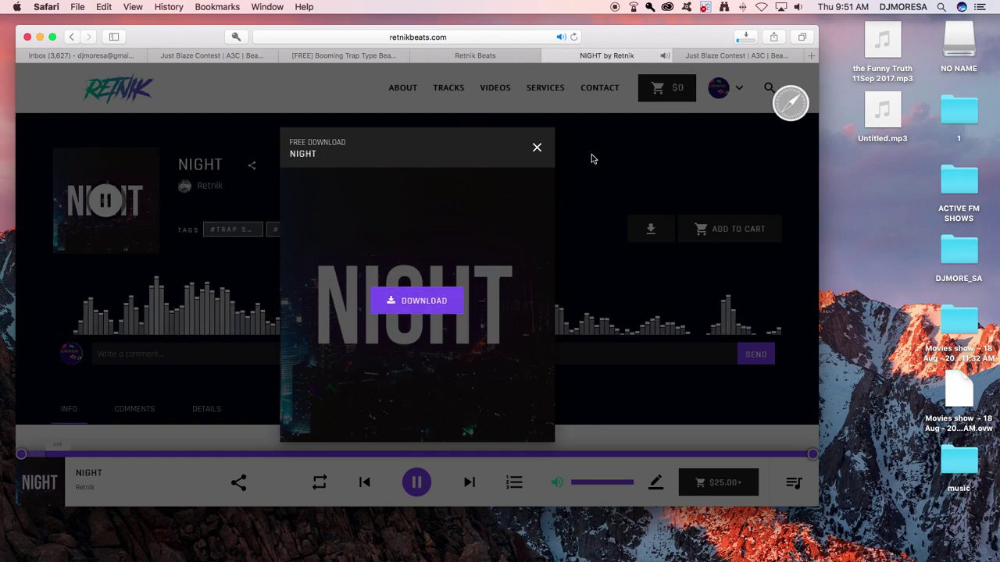
left_click(536, 148)
left_click(720, 87)
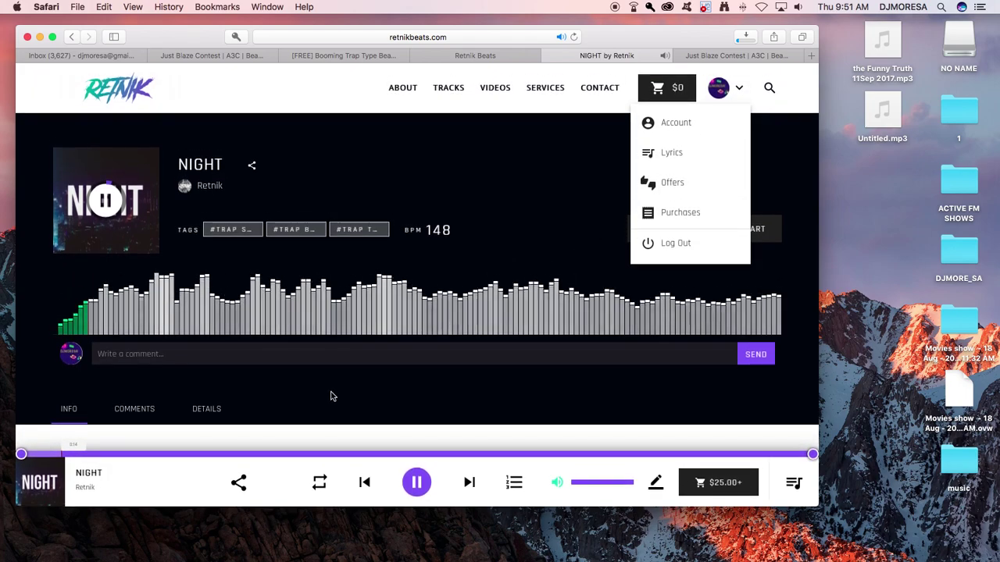
left_click(330, 396)
left_click(105, 201)
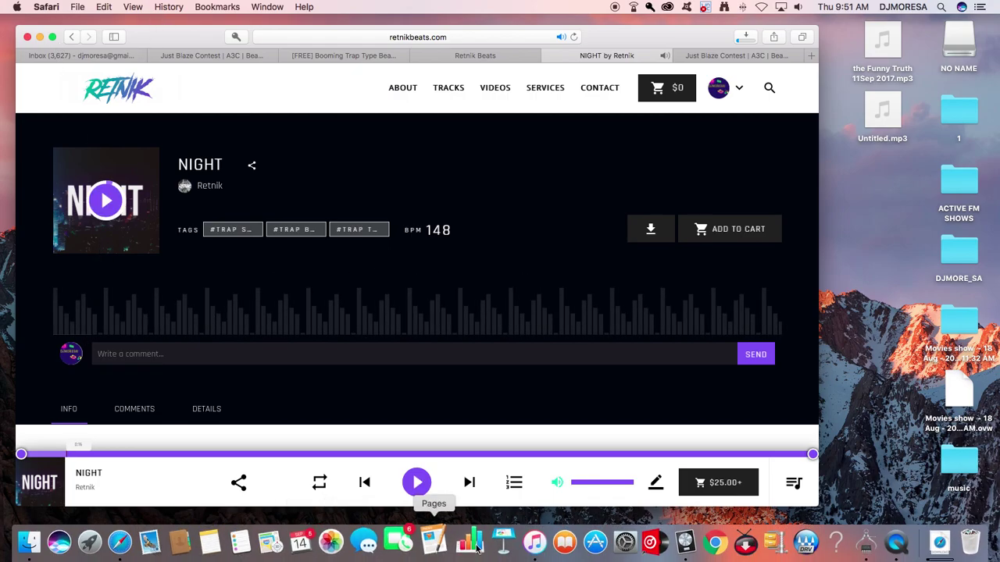
- Switch to Logic Pro X and start an audio file import from the Downloads folder
left_click(638, 542)
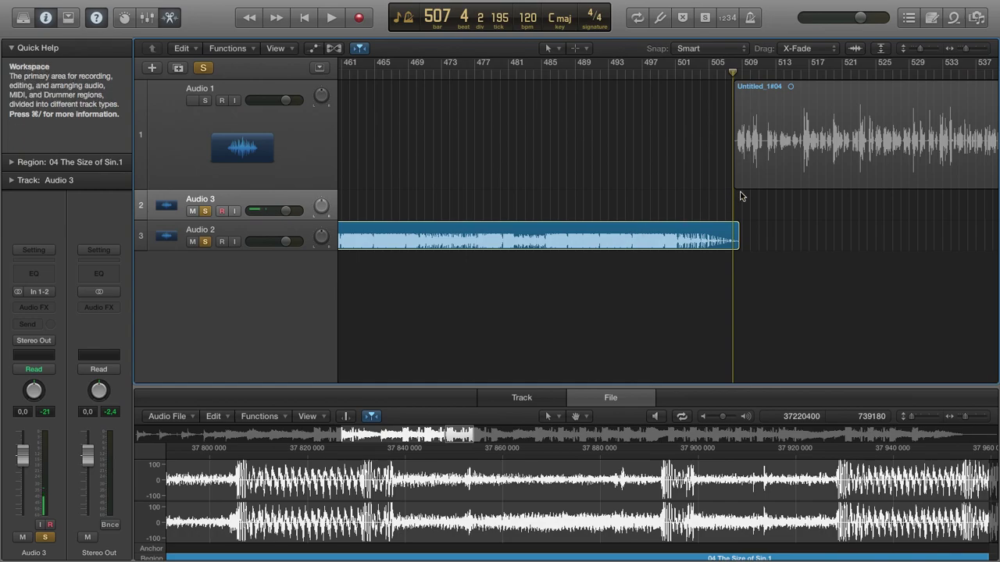
mouse_move(68, 7)
left_click(100, 7)
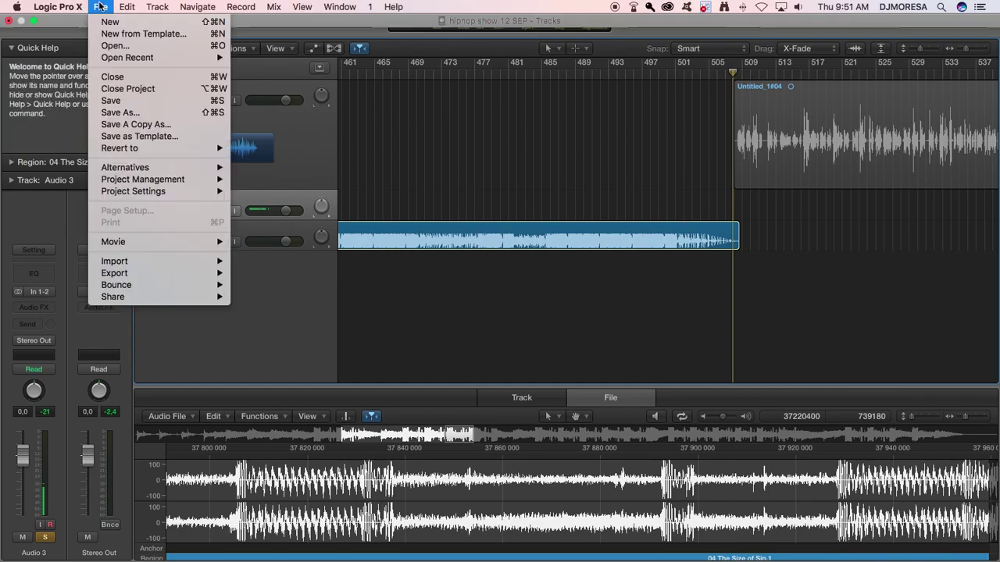
mouse_move(171, 260)
left_click(285, 270)
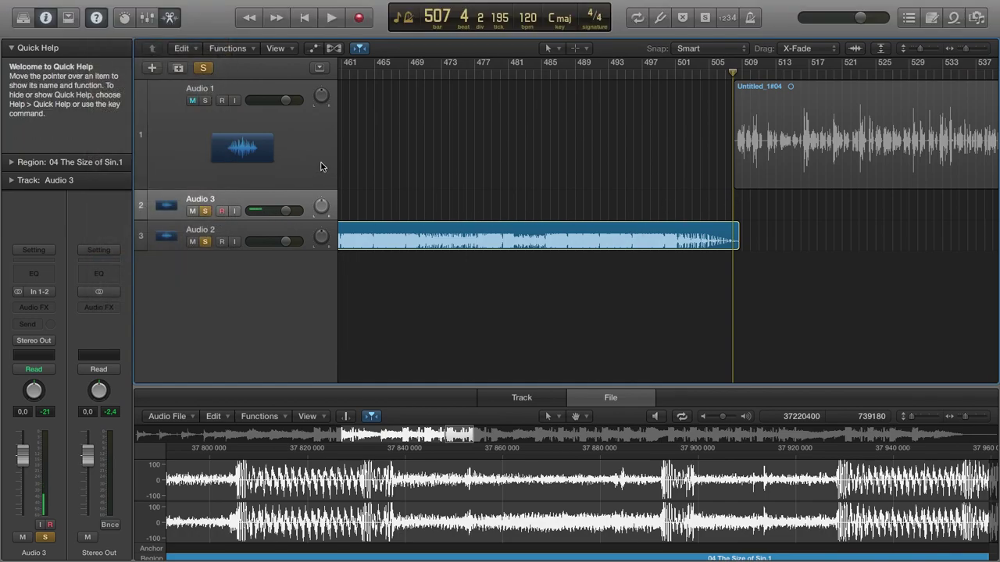
left_click(328, 233)
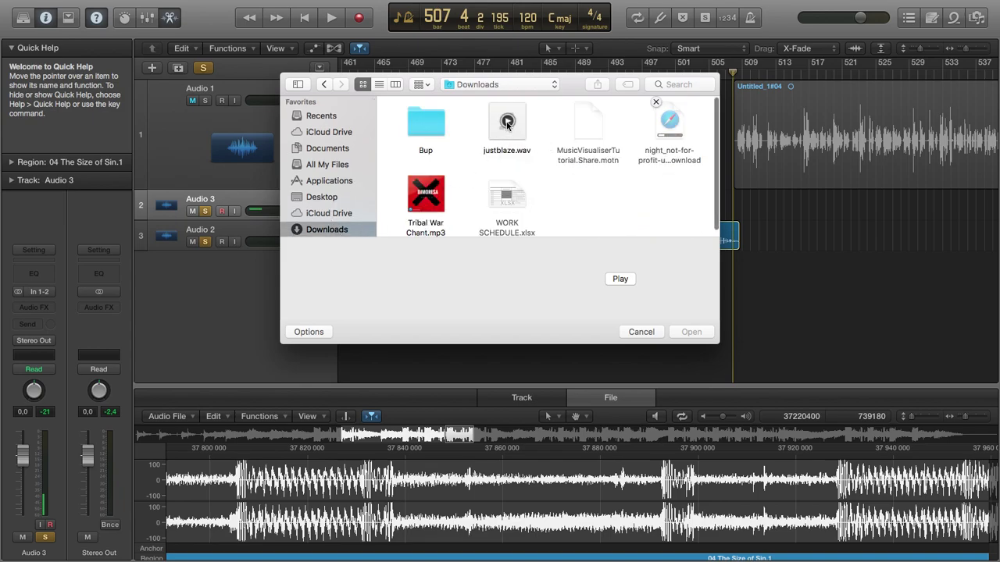
- Preview justblaze.wav and Tribal War Chant.mp3 in the Downloads folder with the system volume raised
left_click(507, 122)
key("XF86AudioRaiseVolume")
scroll(507, 150, "down", 1)
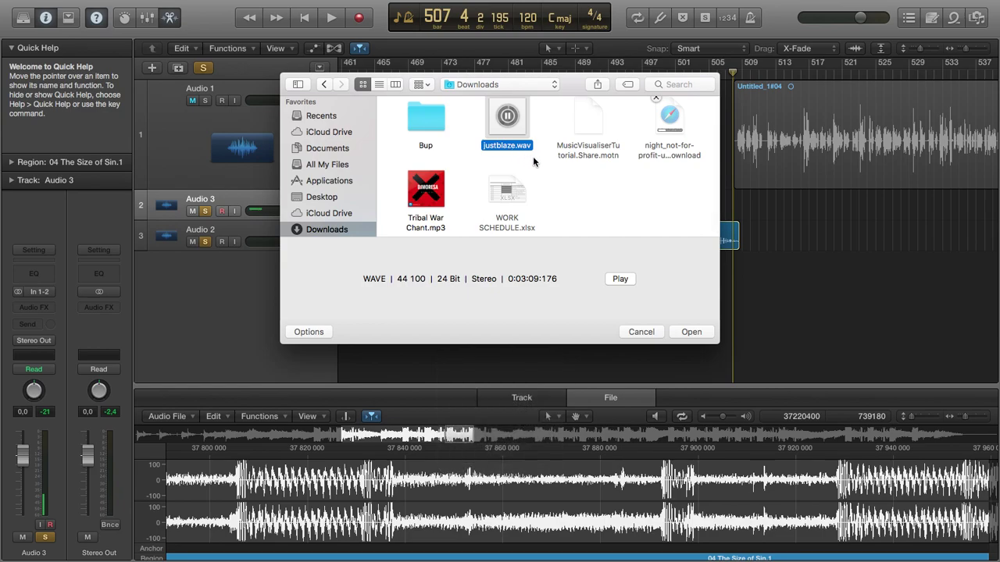
key("XF86AudioRaiseVolume")
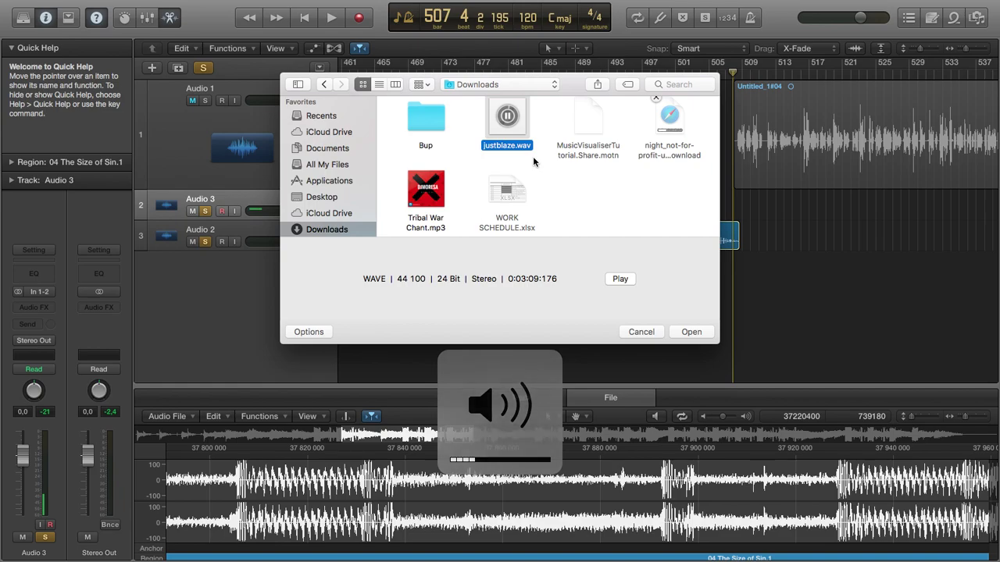
key("XF86AudioRaiseVolume")
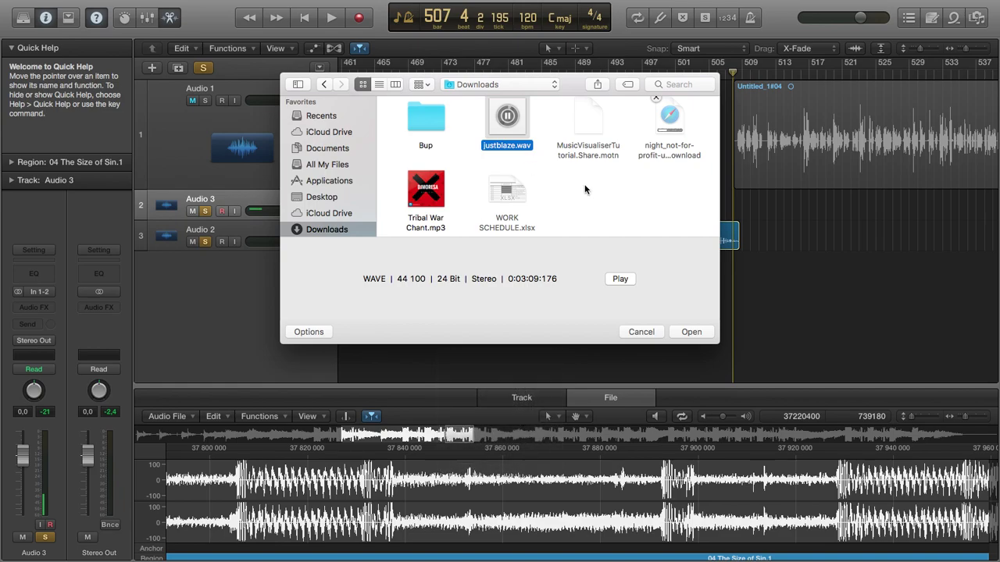
left_click(424, 189)
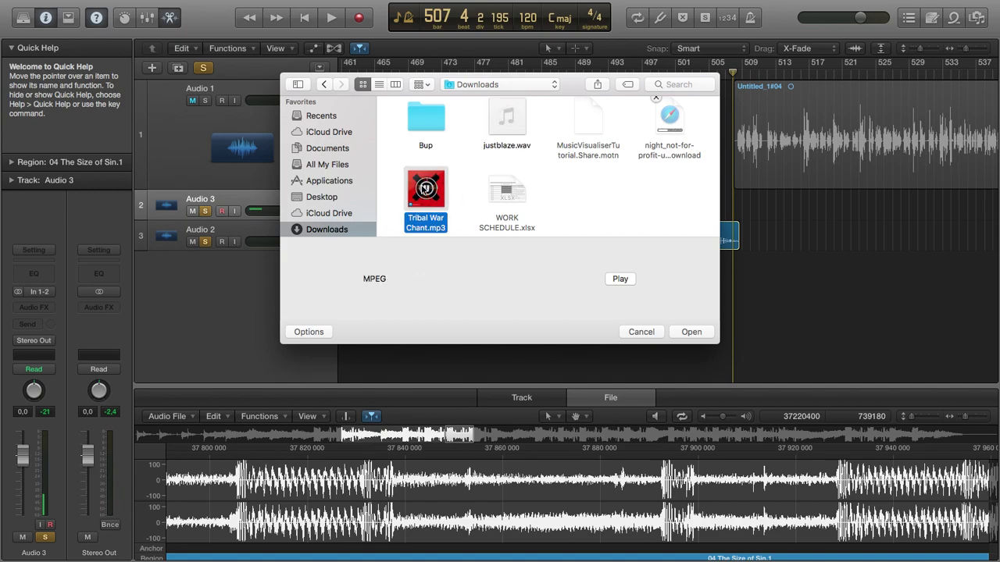
scroll(572, 179, "down", 1)
scroll(568, 178, "up", 1)
mouse_move(513, 121)
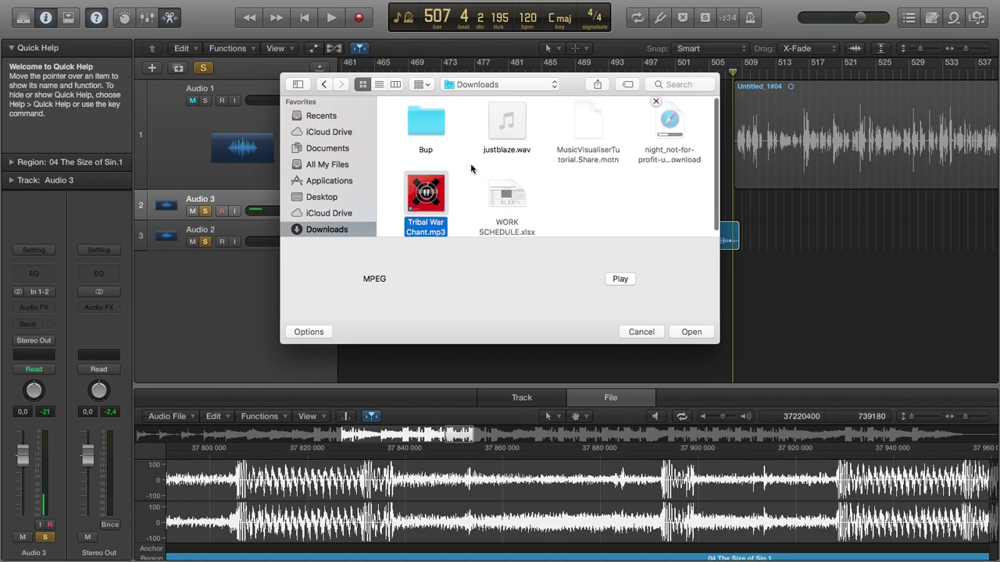
- Open the Bup folder, preview 07 God Is With Us.mp3 and the 'KLONKY DONKE… mp3, and lower the system volume
double_click(437, 124)
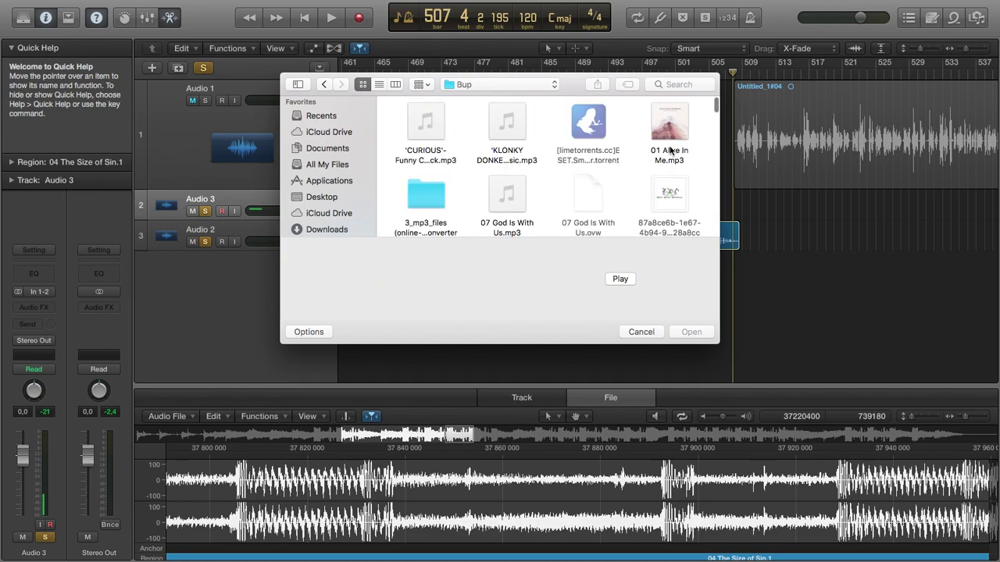
scroll(508, 132, "down", 2)
left_click(507, 132)
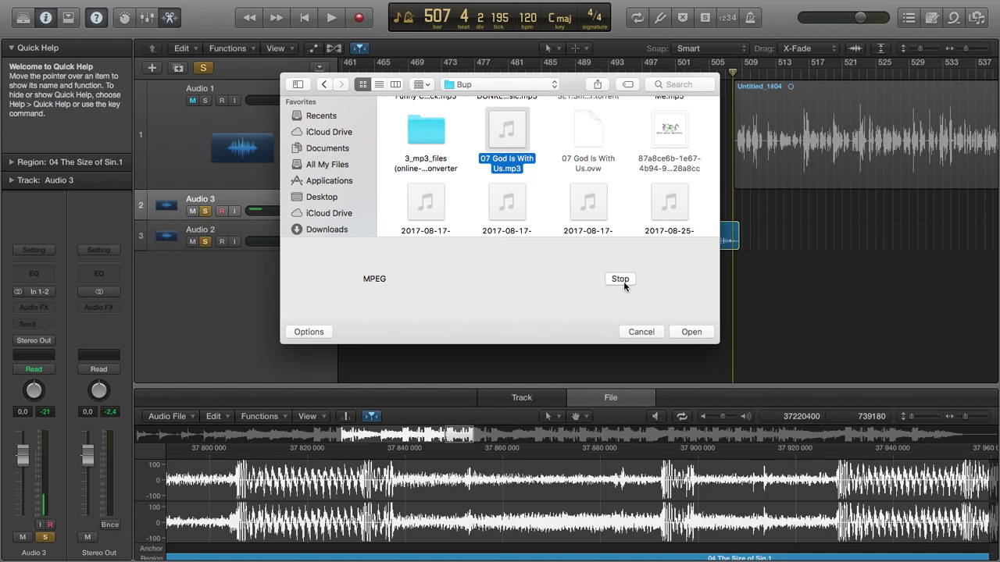
scroll(575, 183, "up", 2)
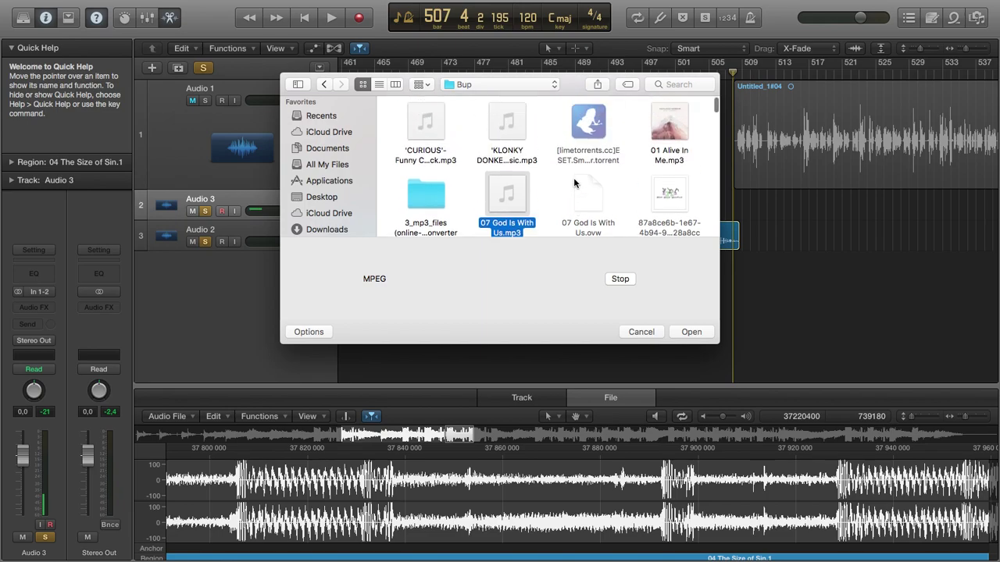
key("XF86AudioLowerVolume")
scroll(492, 176, "down", 1)
scroll(494, 172, "up", 1)
left_click(508, 123)
key("XF86AudioLowerVolume")
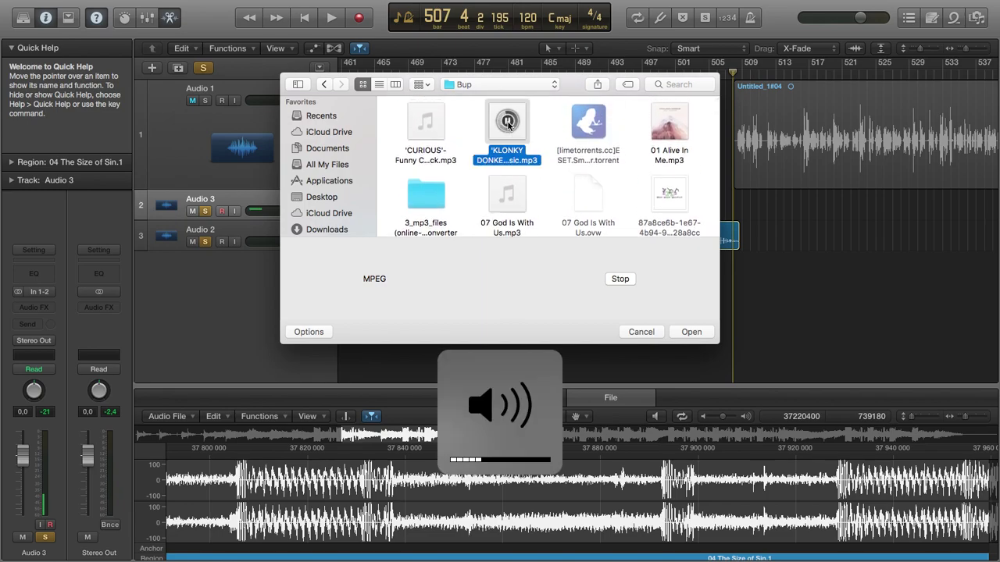
- Return to the Downloads folder and cancel the audio import
left_click(325, 86)
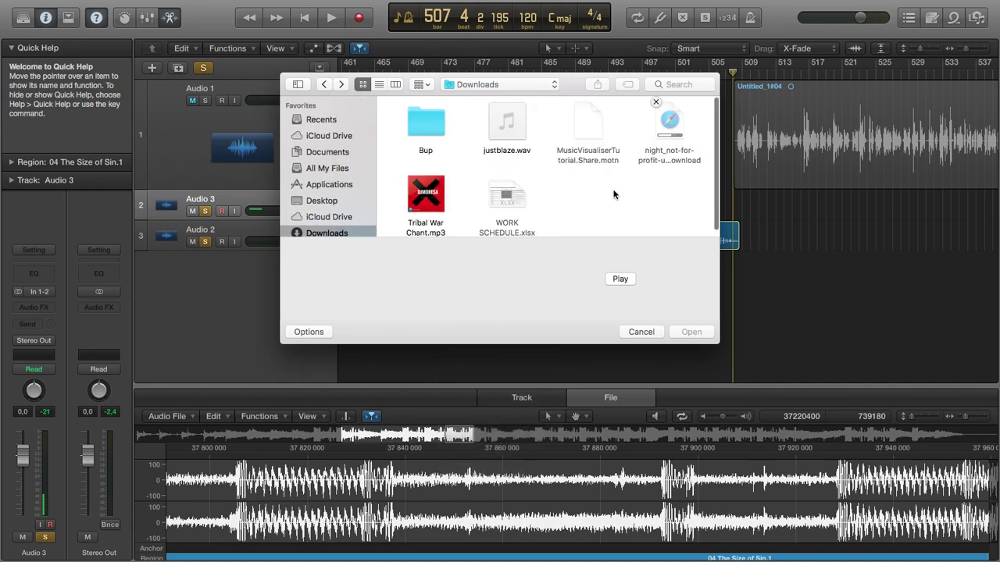
scroll(628, 206, "down", 1)
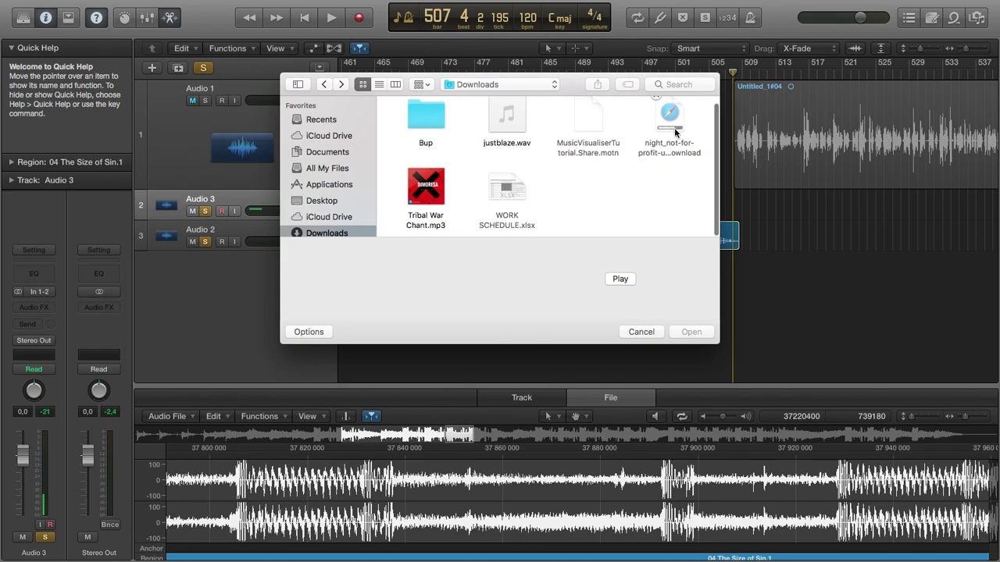
left_click(641, 332)
- Switch back to Safari, resume the NIGHT preview at a higher system volume and view the track's licensing info
mouse_move(281, 543)
left_click(132, 541)
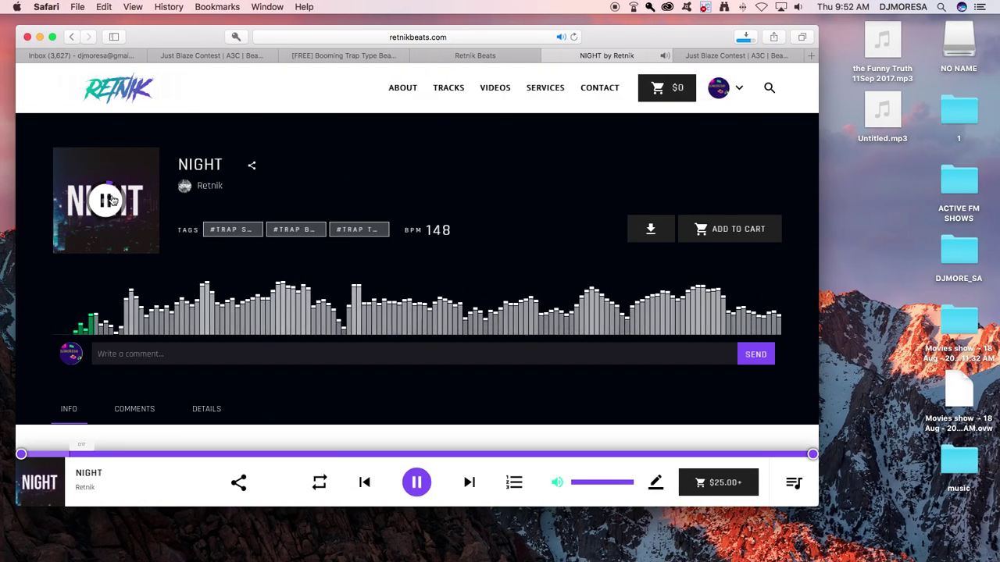
key("XF86AudioRaiseVolume")
scroll(341, 285, "down", 6)
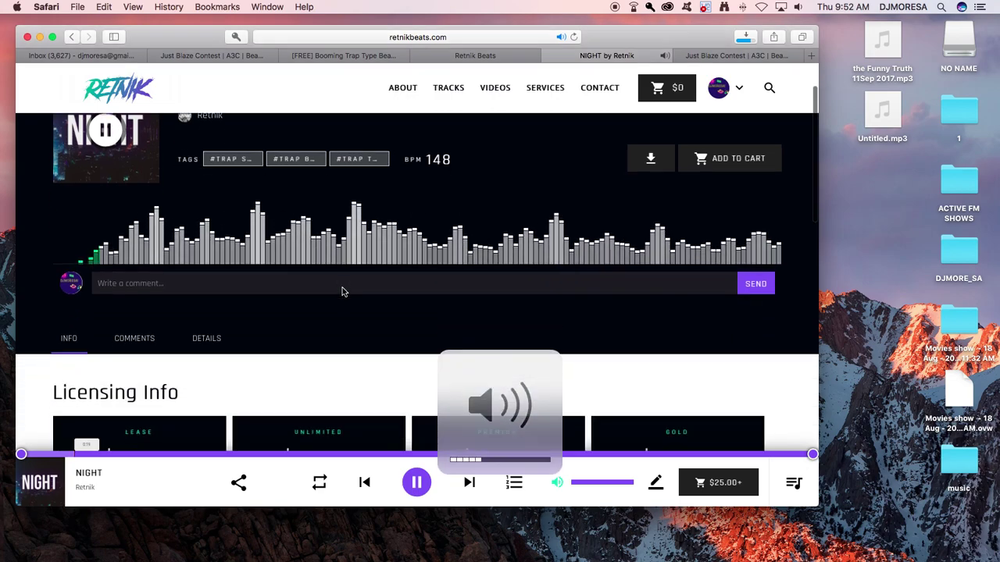
key("XF86AudioRaiseVolume")
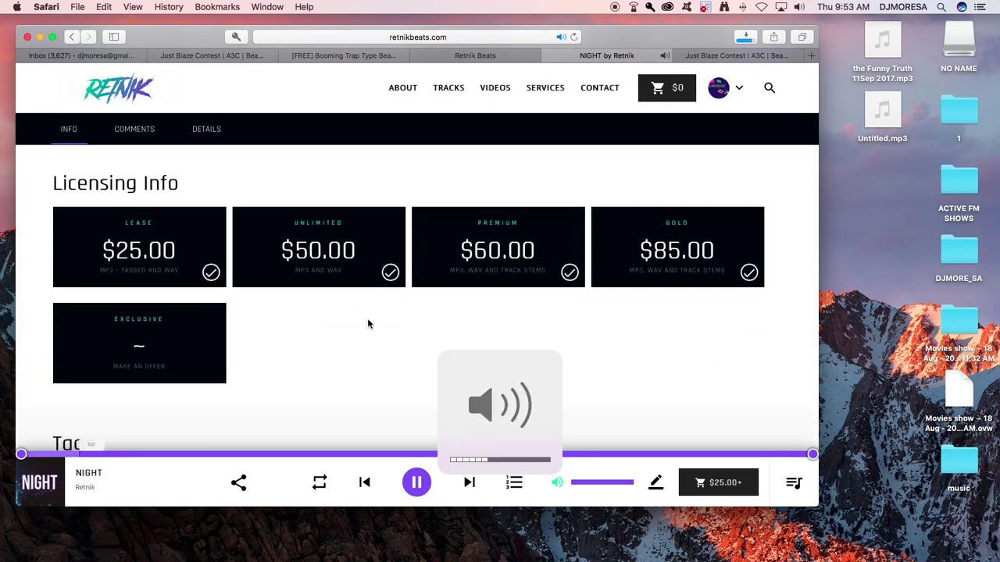
- Look through the track list on the NIGHT page at Retnik Beats and close that tab
scroll(365, 319, "down", 4)
scroll(363, 324, "down", 8)
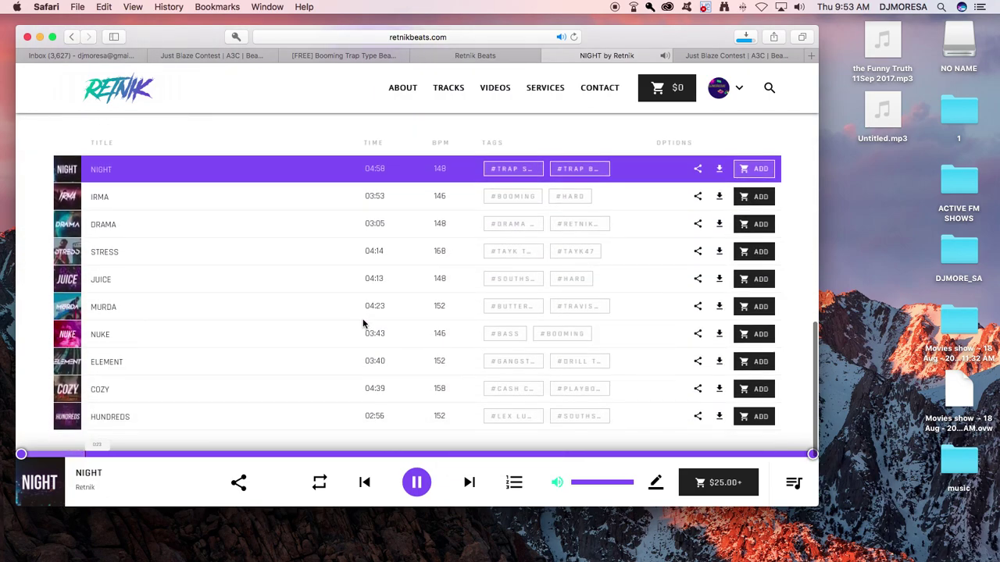
scroll(362, 323, "up", 15)
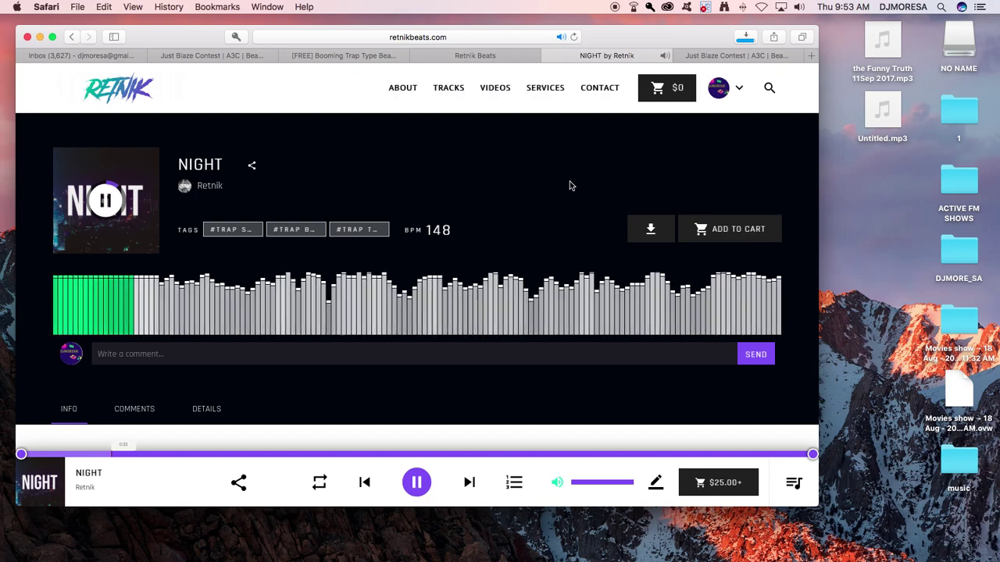
left_click(549, 56)
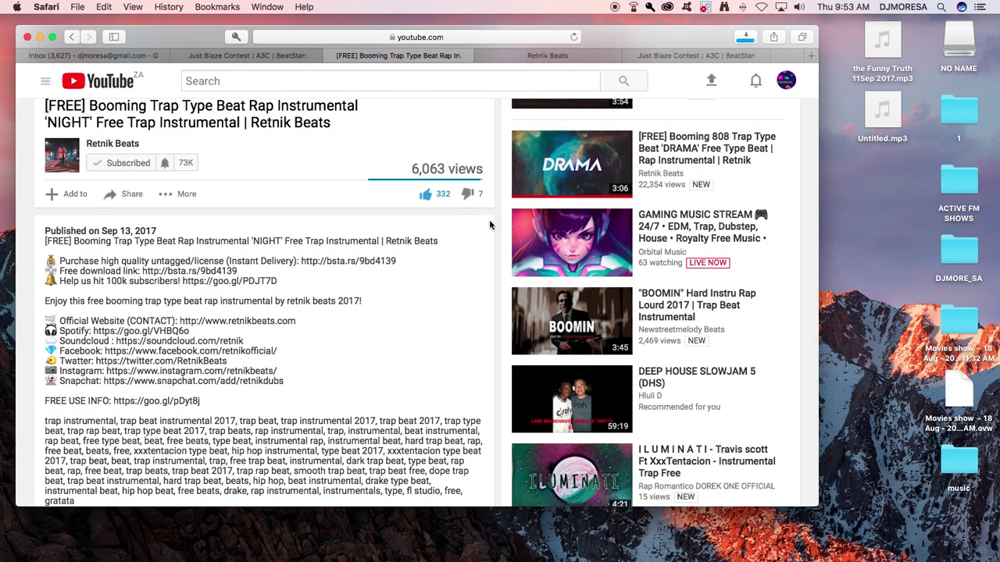
- Open your own YouTube channel from the NIGHT video page and look over its home section
scroll(485, 208, "up", 5)
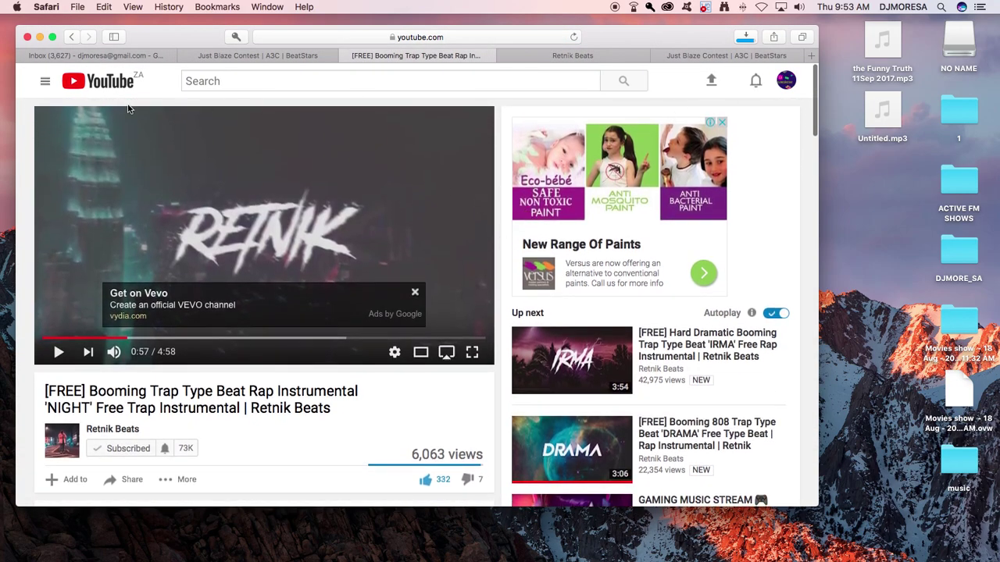
left_click(47, 82)
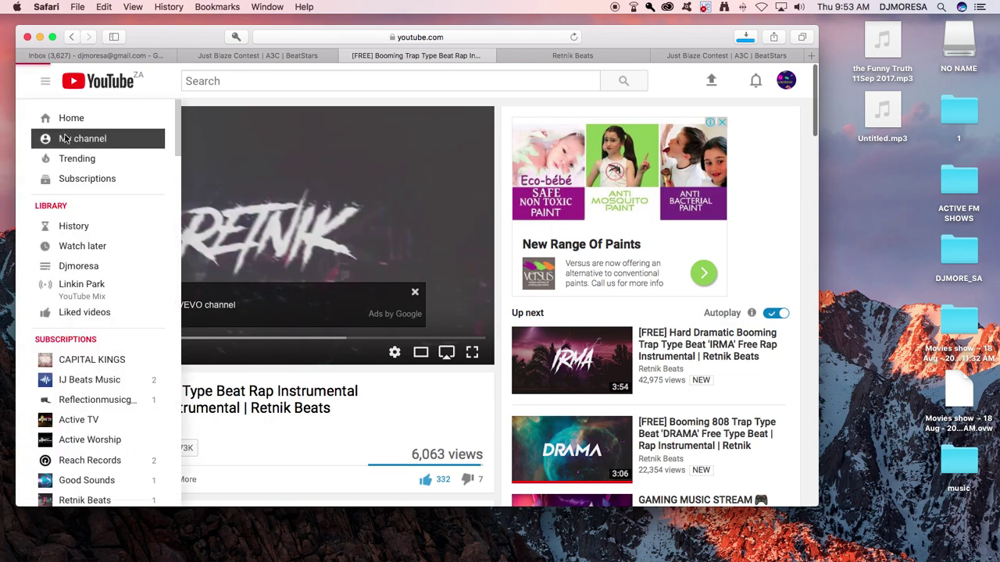
left_click(196, 207)
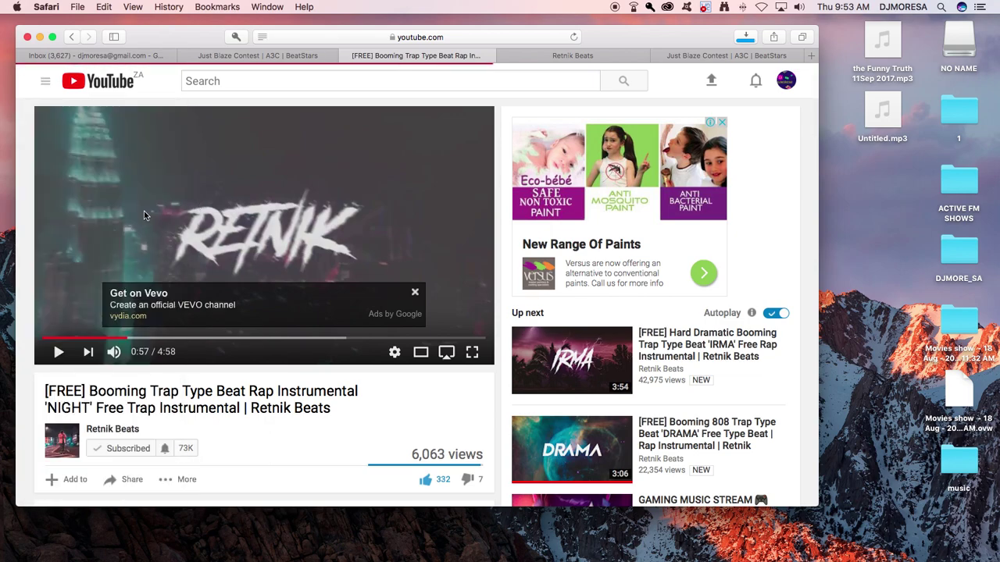
scroll(170, 278, "down", 5)
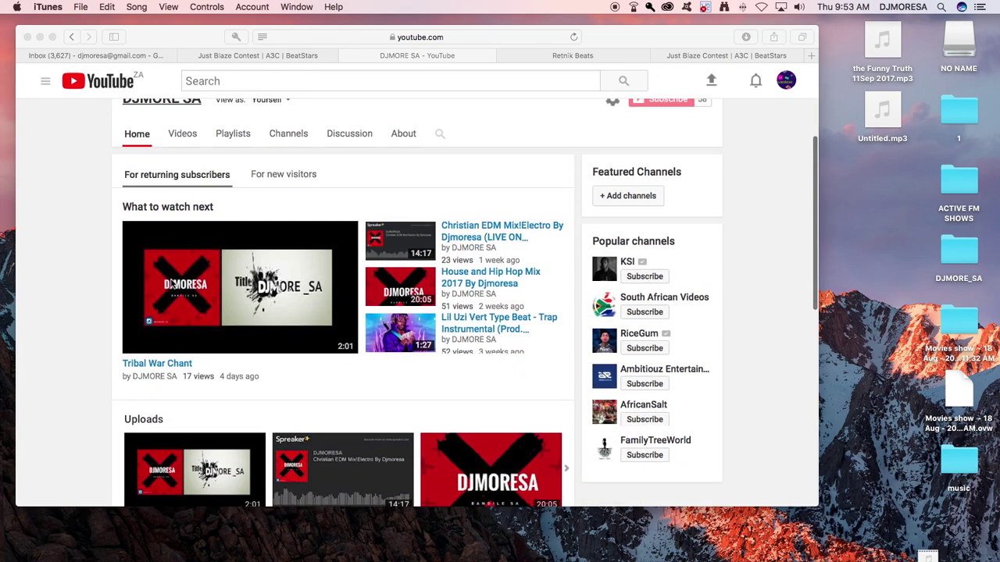
scroll(204, 234, "up", 5)
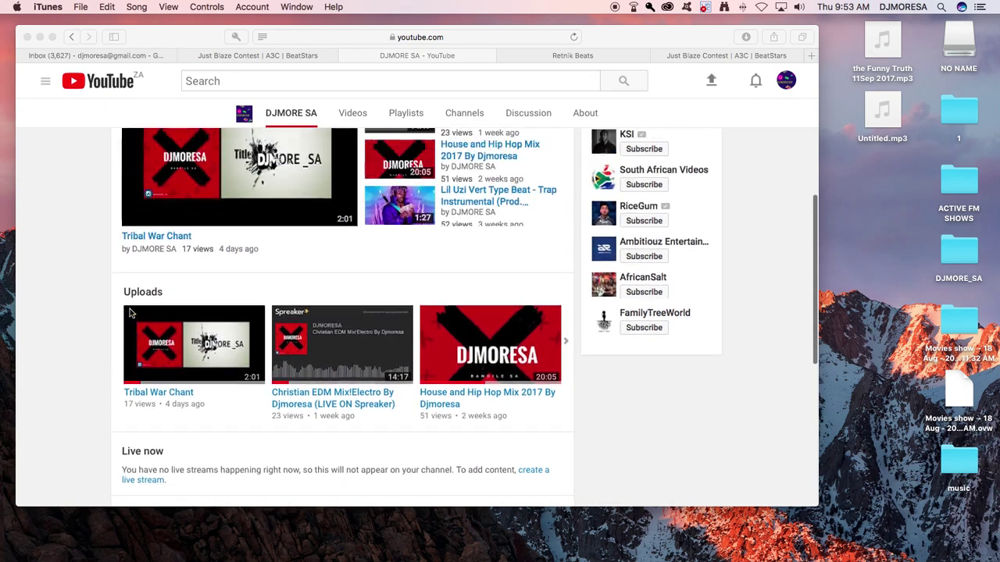
- Open the channel's Videos section and browse the uploaded videos
left_click(183, 200)
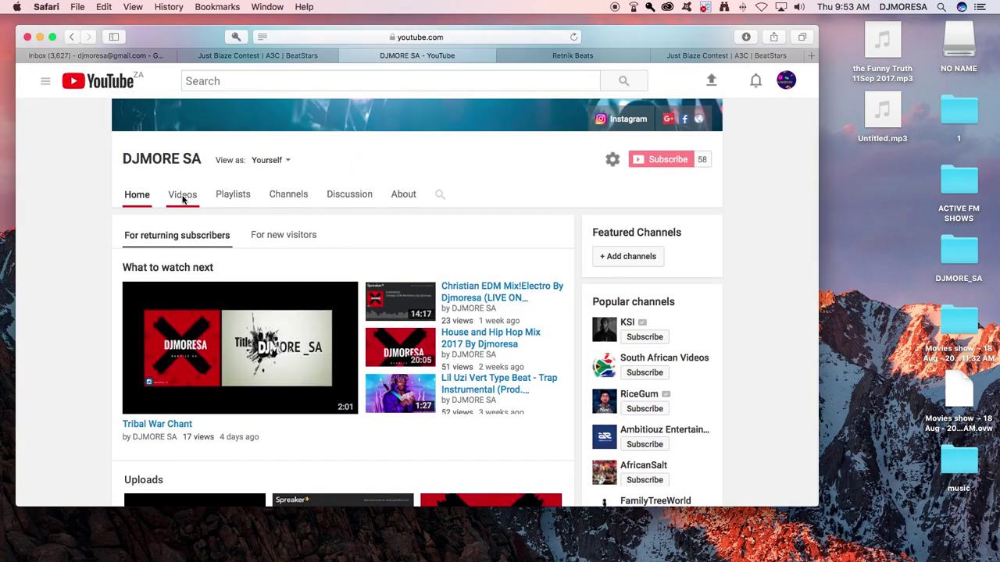
scroll(182, 195, "down", 3)
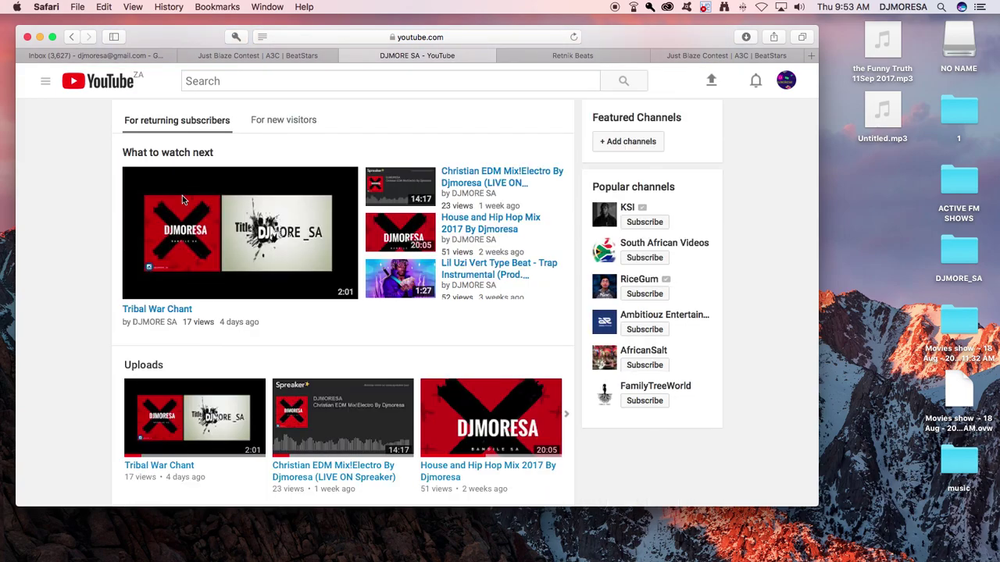
scroll(200, 234, "down", 4)
scroll(209, 258, "down", 4)
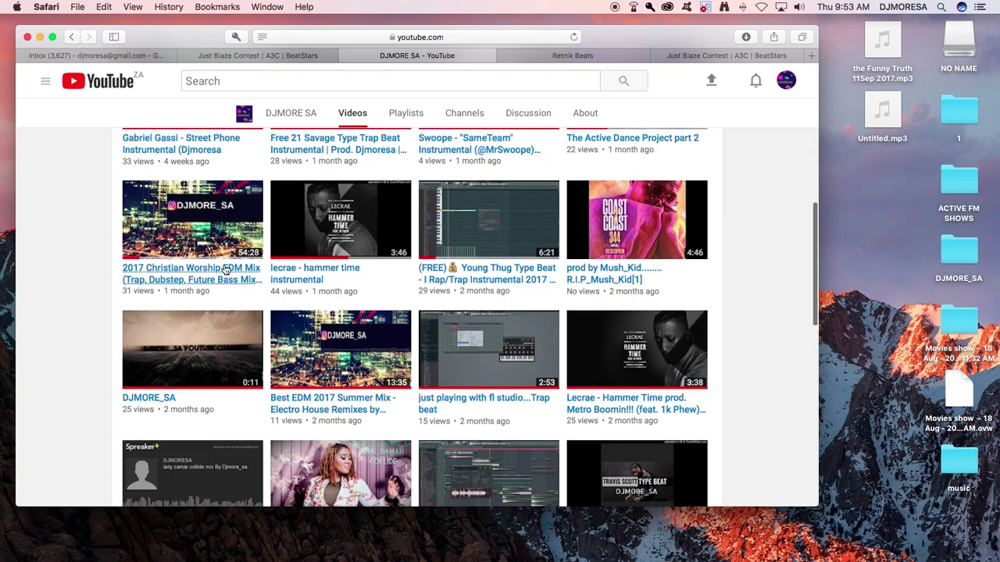
scroll(225, 270, "up", 5)
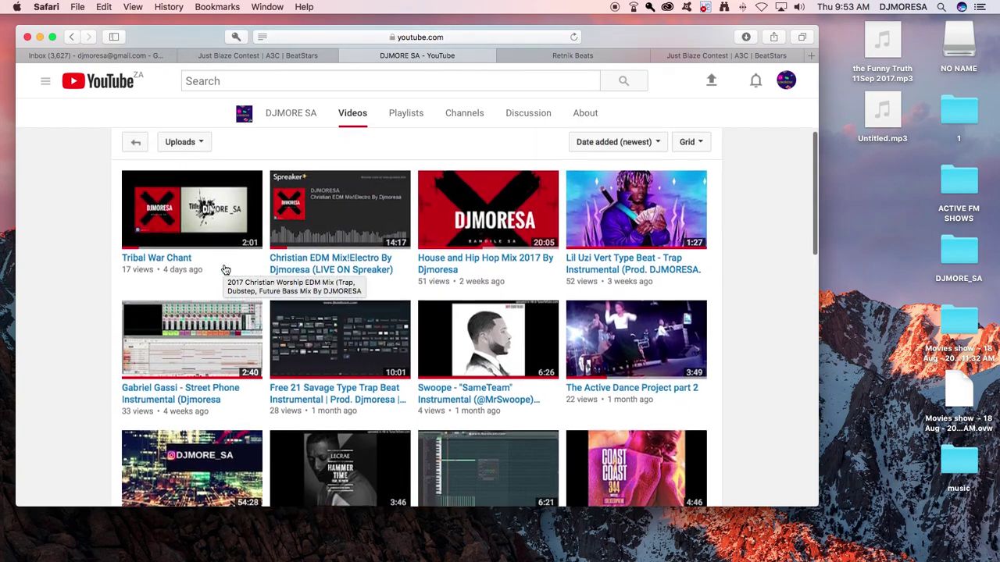
scroll(225, 269, "up", 5)
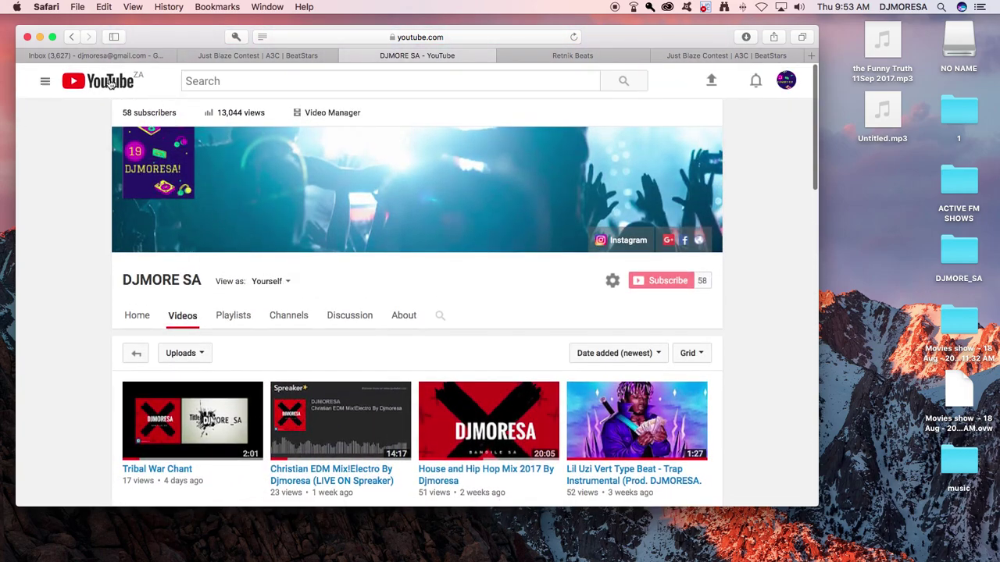
- Go to the YouTube home page and look over the recommended videos
left_click(81, 78)
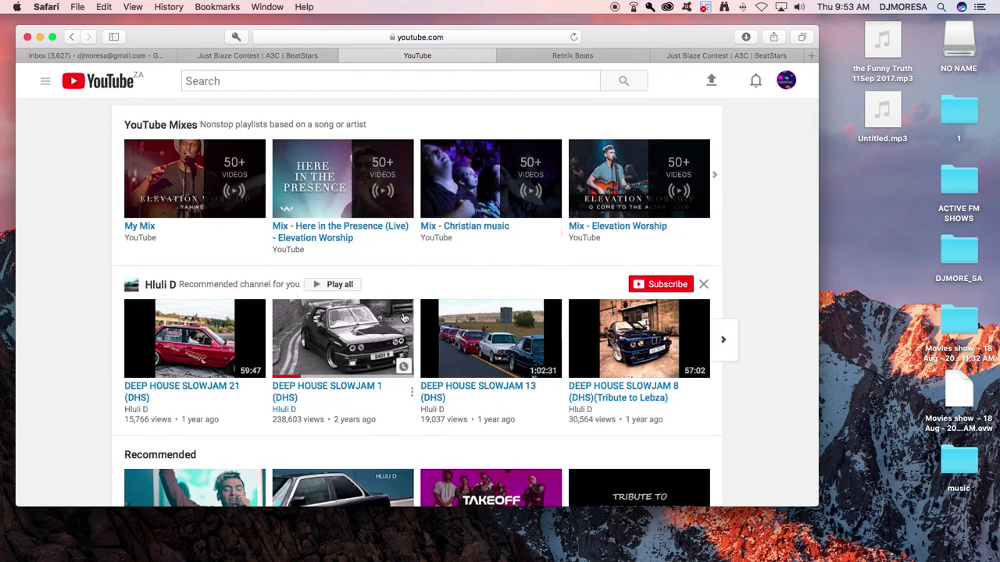
scroll(317, 339, "down", 2)
scroll(317, 339, "up", 2)
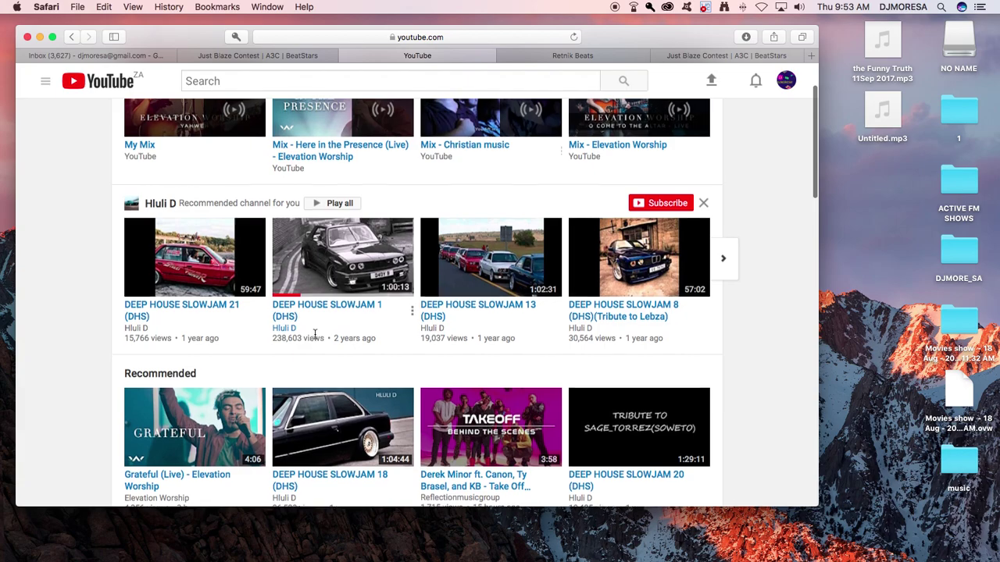
- Minimize the Safari window, close the Mac's system overview window and switch to Logic Pro X
left_click(40, 38)
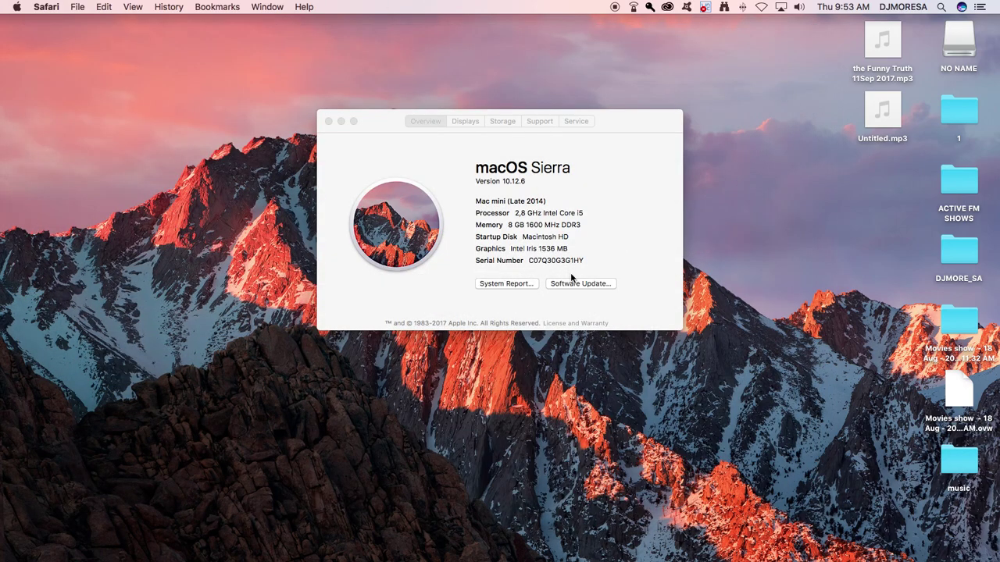
left_click(327, 121)
mouse_move(353, 551)
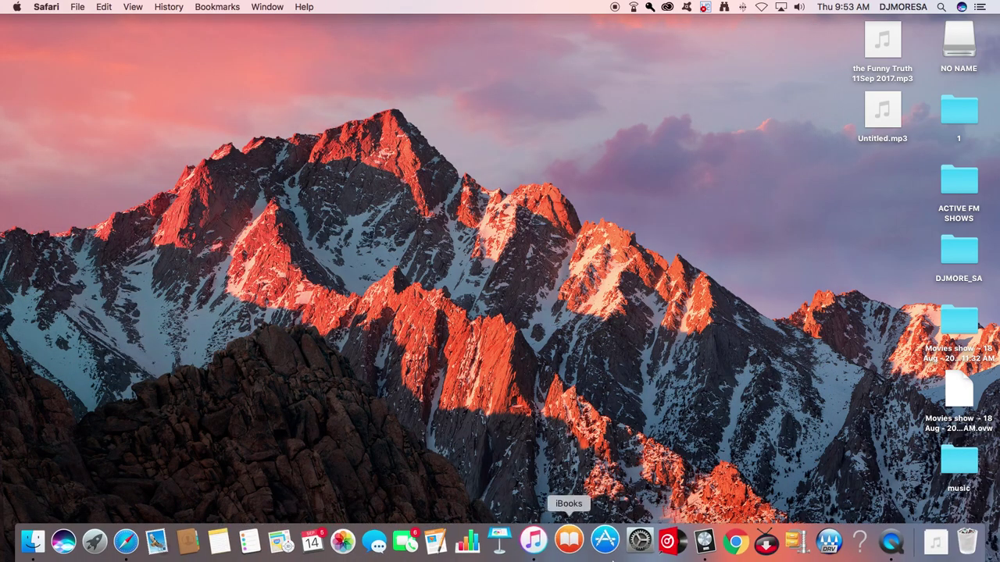
left_click(695, 541)
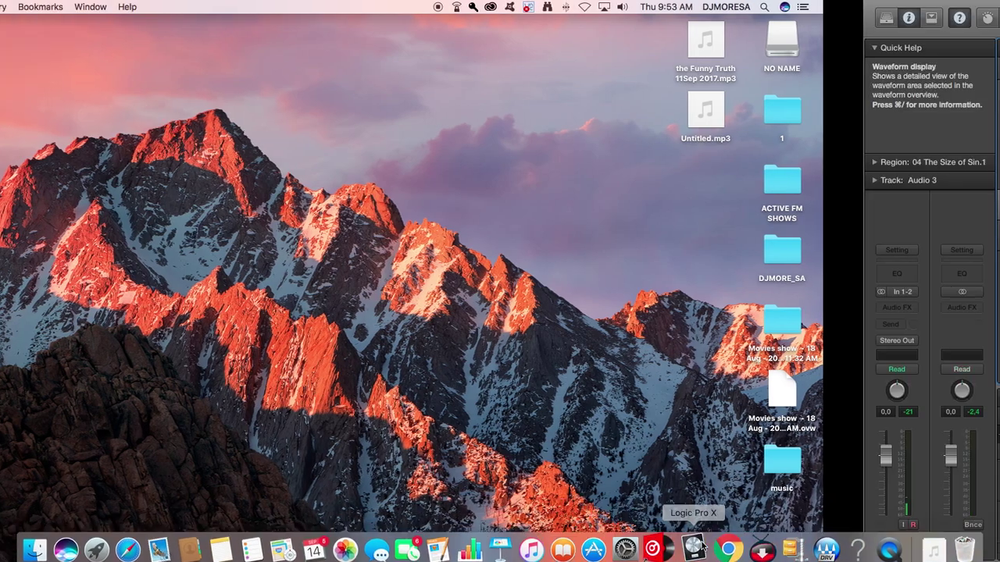
- Import night_not-for-profit-use.mp3 from the Downloads folder onto the Audio 3 track at the playhead near bar 507, previewing it first
mouse_move(69, 4)
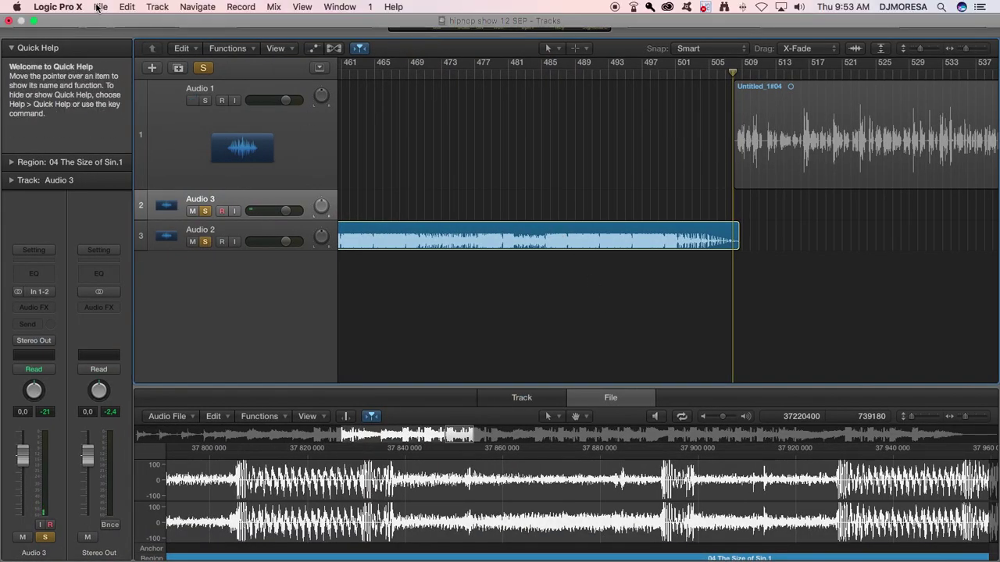
left_click(100, 8)
mouse_move(134, 261)
left_click(265, 275)
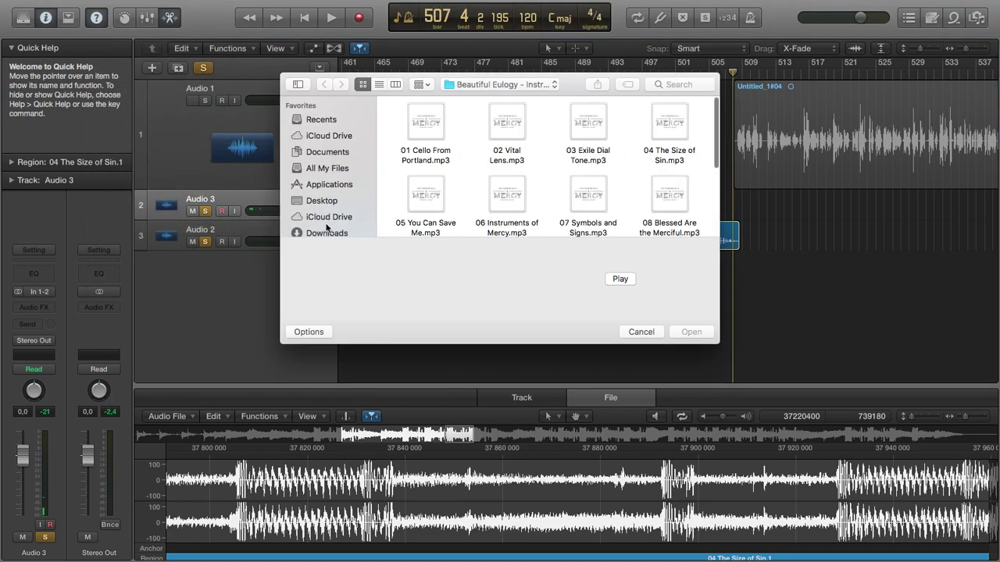
left_click(326, 232)
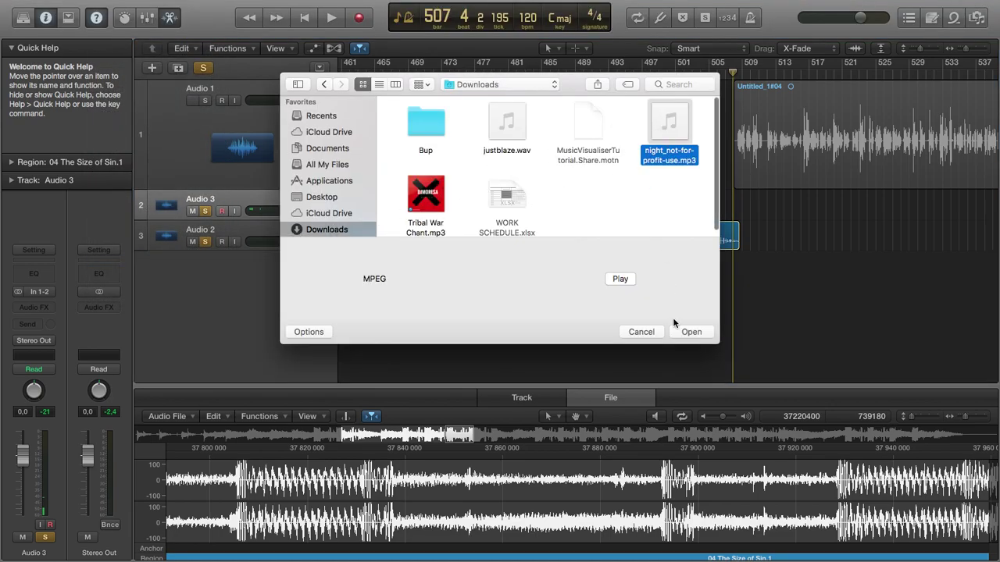
left_click(629, 283)
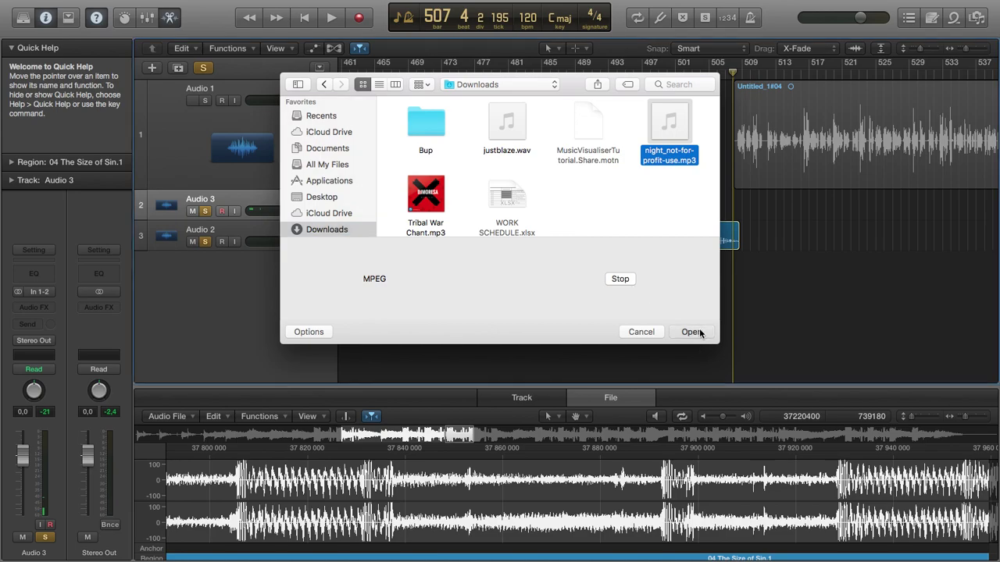
left_click(692, 332)
- Play the imported NIGHT bed with the system volume raised, and replay the transition from bar 507
key("space")
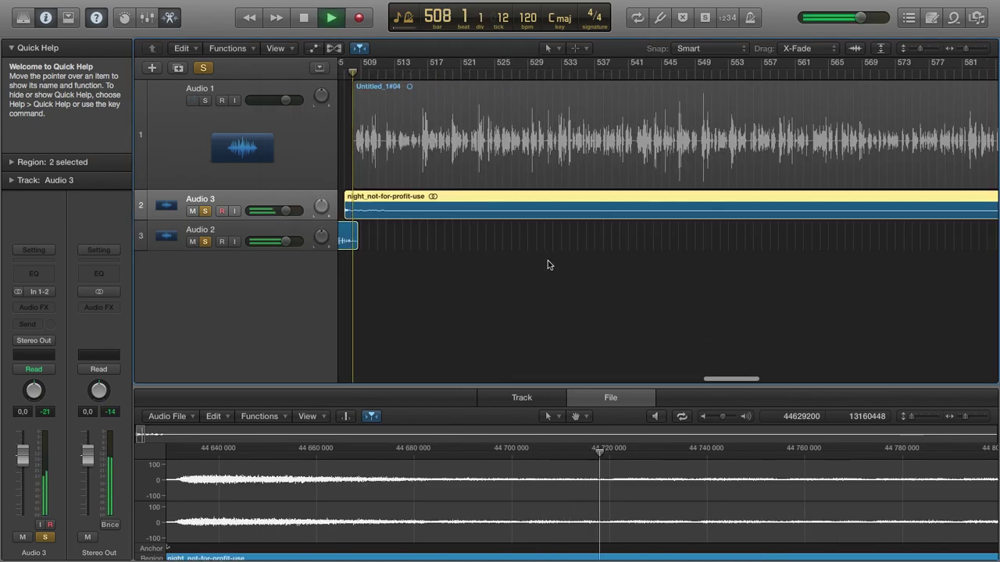
key("XF86AudioRaiseVolume")
left_click(500, 301)
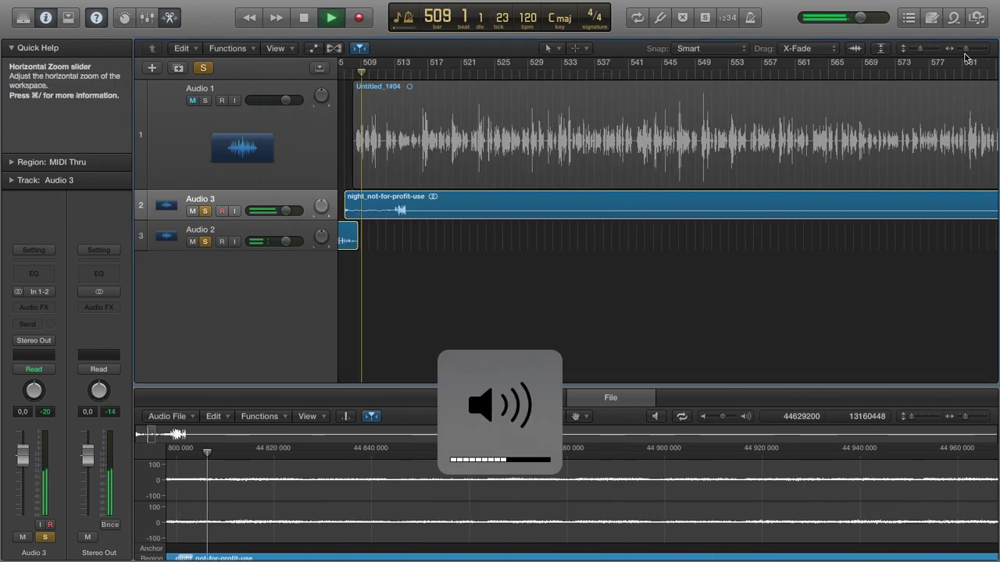
left_click_drag(966, 49, 974, 50)
scroll(713, 303, "left", 5)
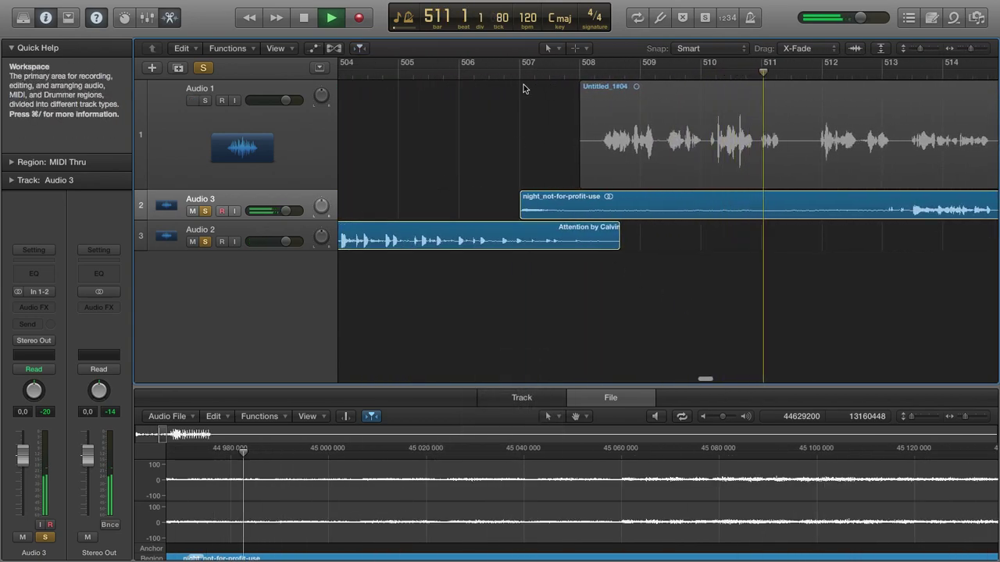
left_click(528, 63)
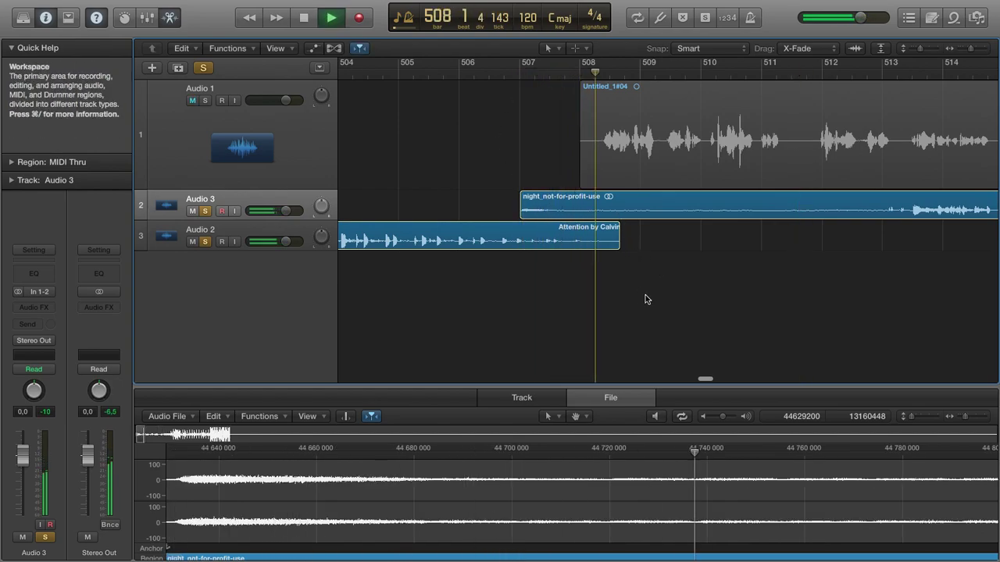
- Add a fade-in of about 1.4 bars to the NIGHT region with the Fade tool and play the transition from before bar 505
left_click(547, 49)
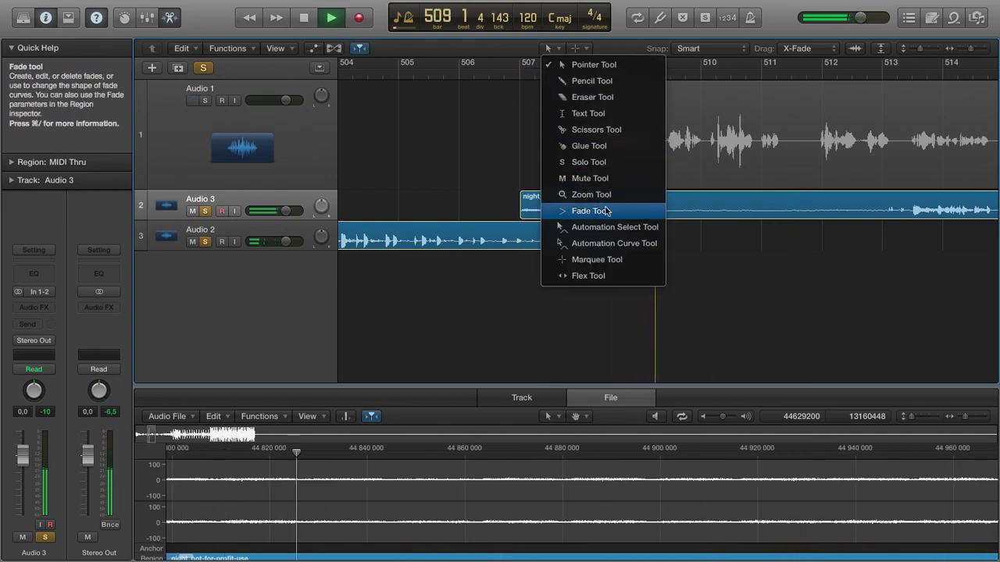
left_click(590, 211)
left_click_drag(526, 205, 605, 206)
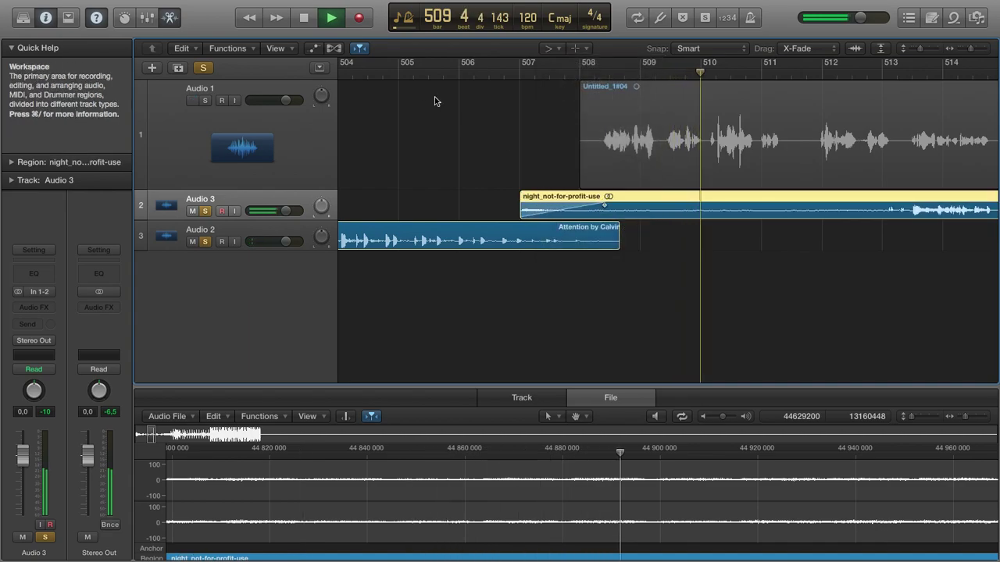
left_click(392, 72)
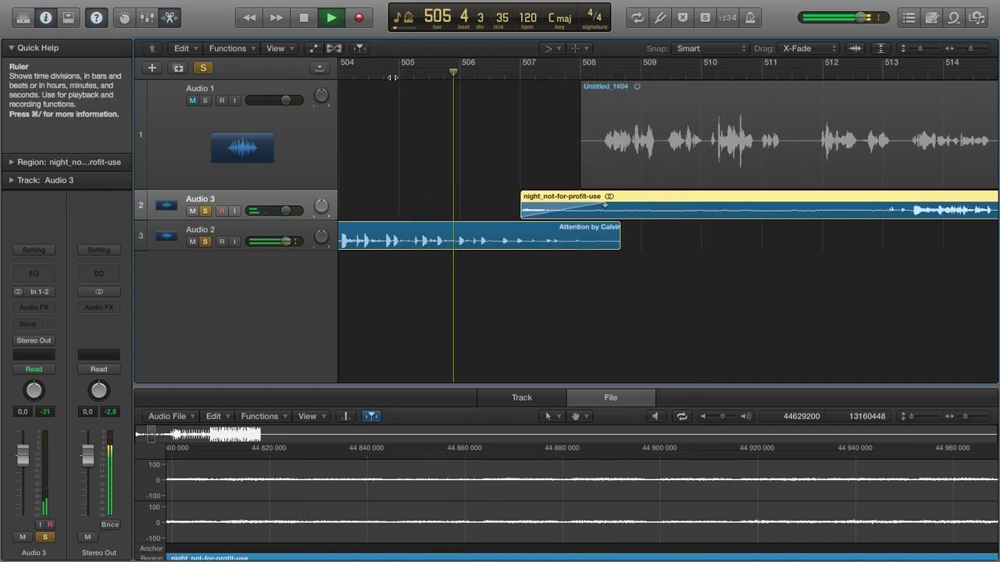
key("XF86AudioRaiseVolume")
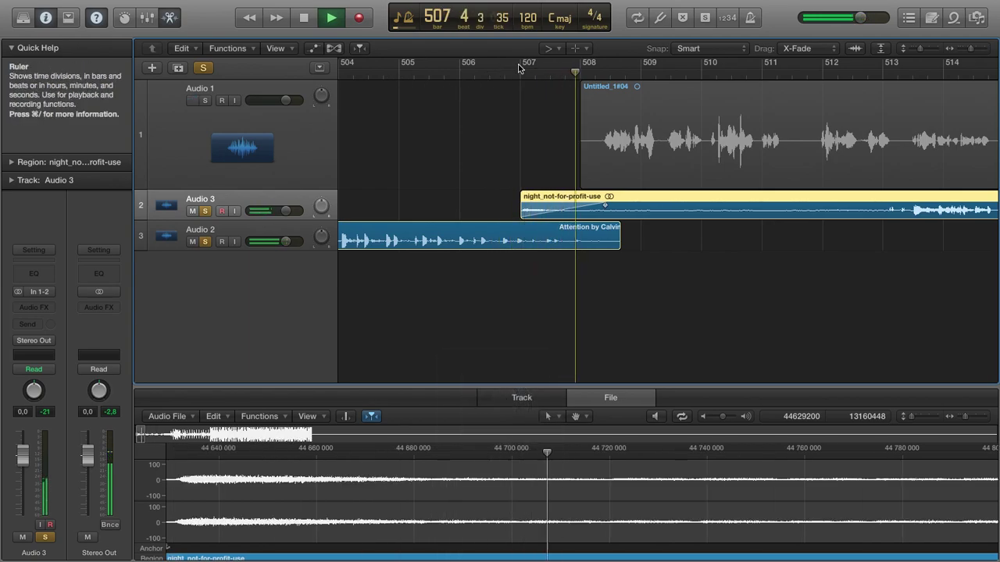
- Move the NIGHT region about 0.6 bar later with the Pointer tool and play the transition from bar 507
left_click(549, 48)
left_click(556, 70)
left_click_drag(672, 208, 710, 208)
left_click(546, 73)
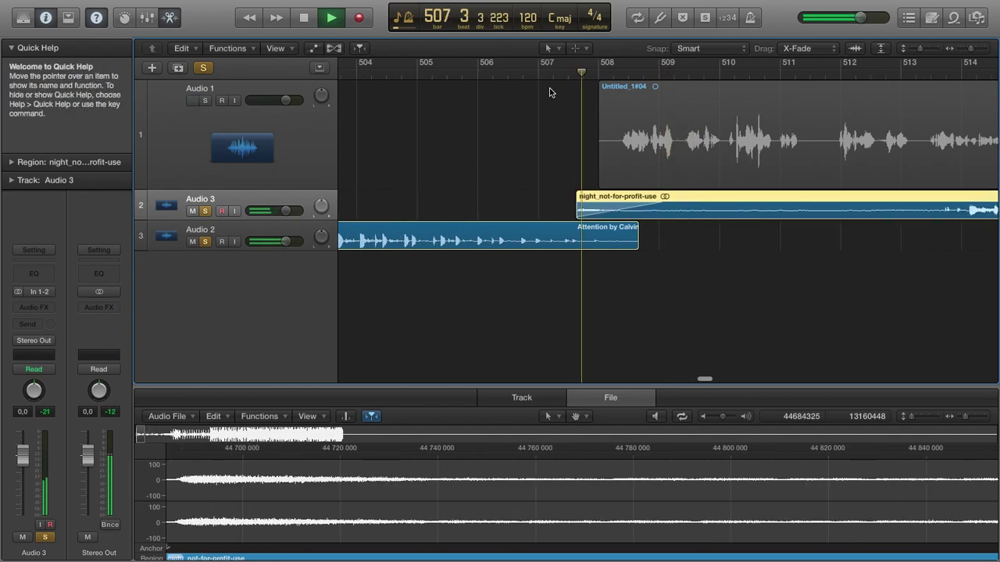
- Trim the end of the first NIGHT region on Audio 3 back to where GOD VIBES ONLY starts
left_click_drag(970, 49, 959, 50)
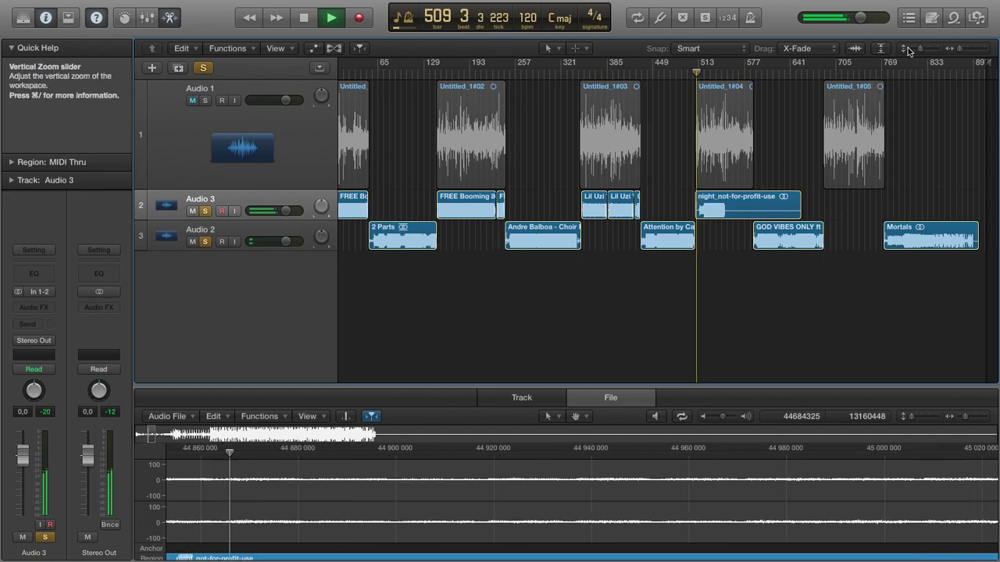
left_click_drag(961, 49, 967, 52)
scroll(923, 136, "right", 10)
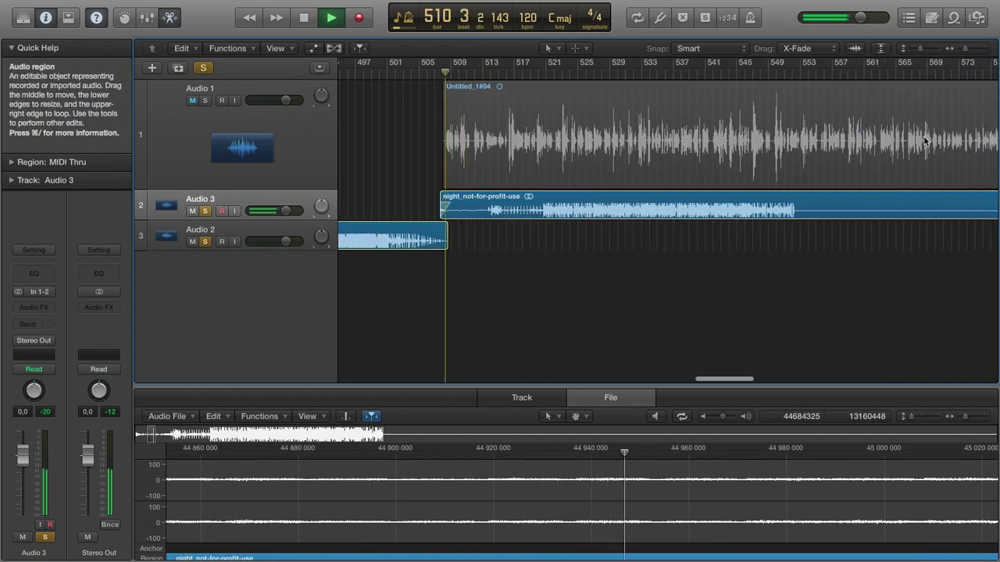
left_click_drag(965, 50, 961, 50)
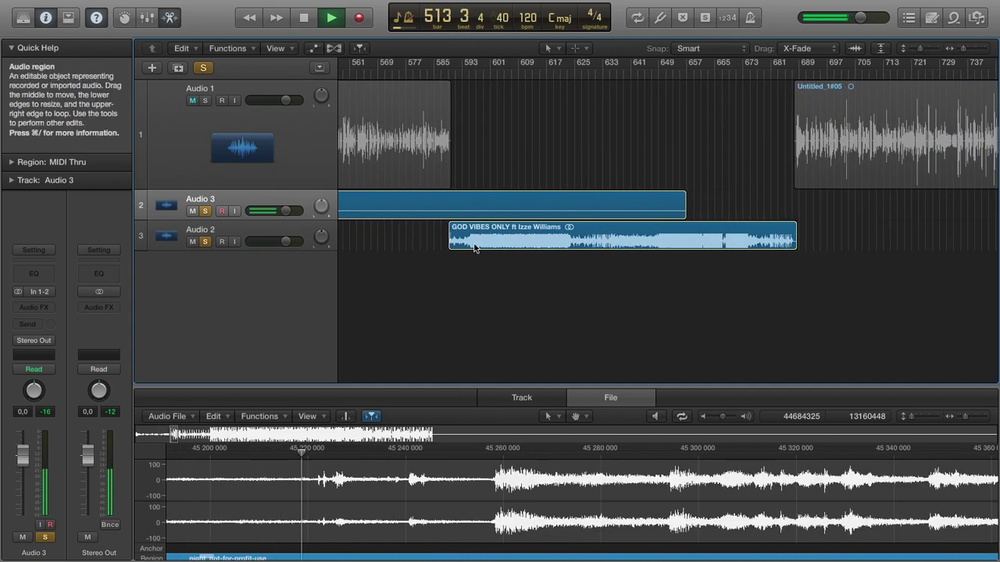
left_click(578, 206)
key("XF86AudioRaiseVolume")
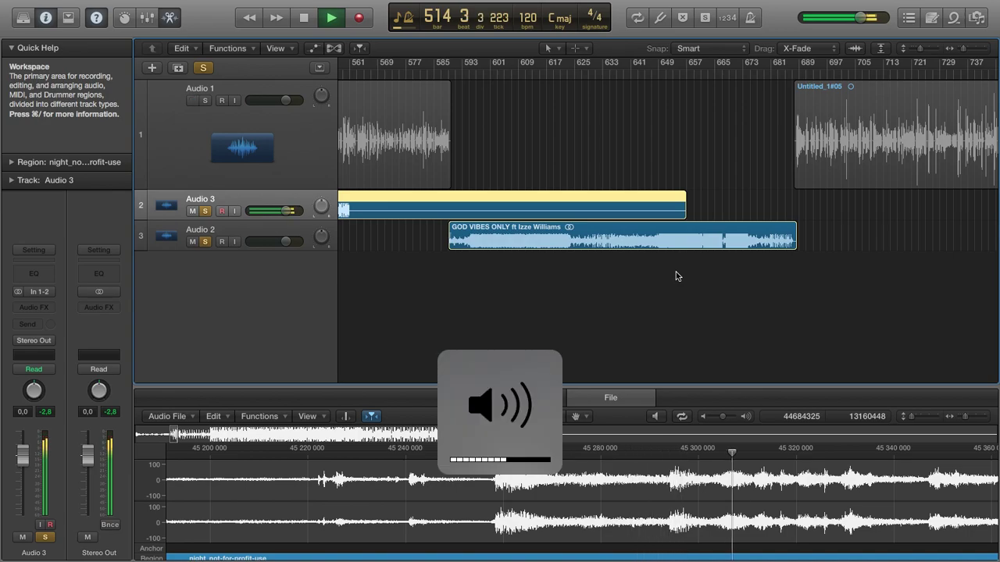
left_click(647, 182)
left_click(644, 200)
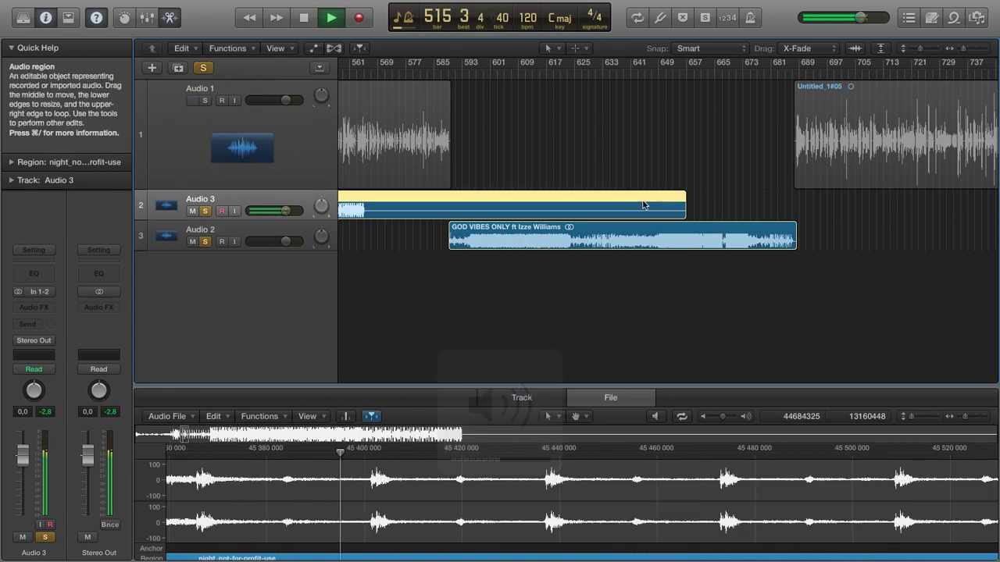
left_click(656, 153)
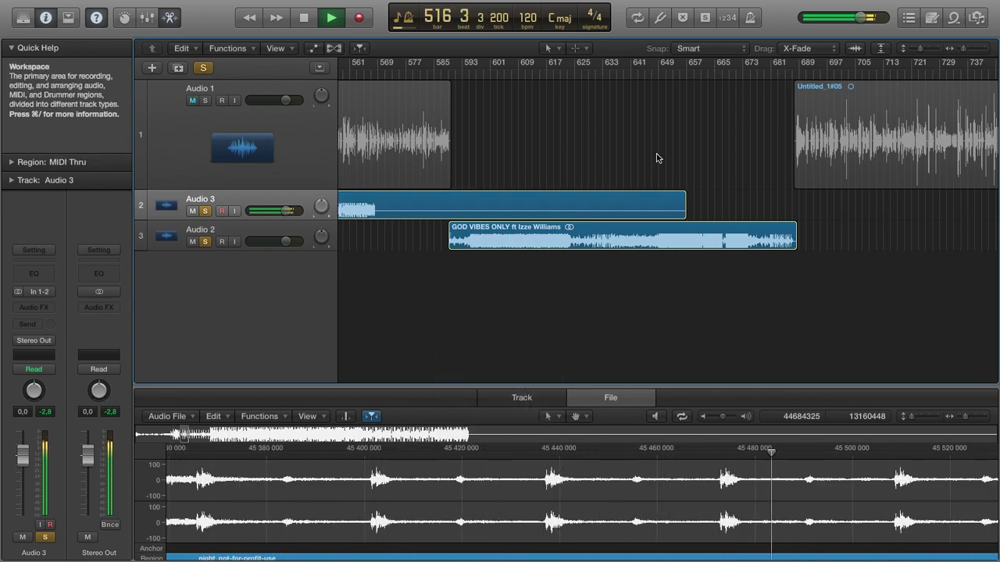
left_click(621, 199)
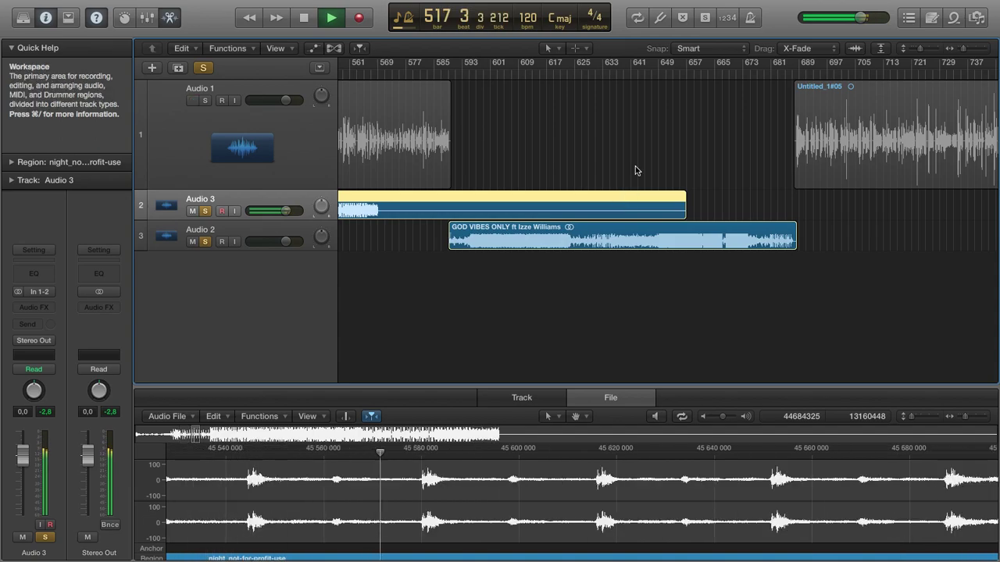
left_click(635, 166)
left_click(634, 202)
left_click_drag(681, 213, 446, 264)
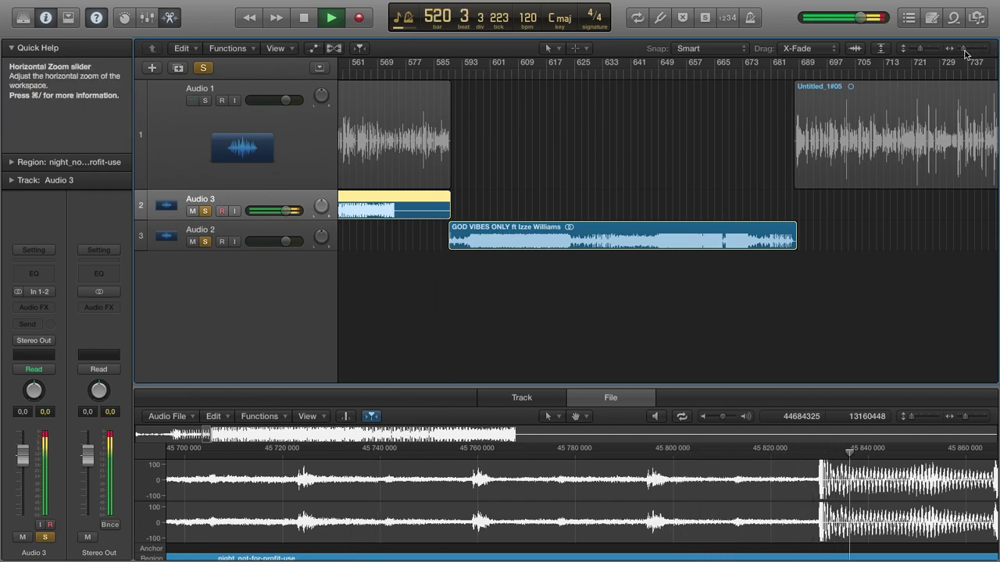
- Shorten the NIGHT region's end by about half a bar, to just past bar 589, and play the transition from bar 588
key("XF86AudioLowerVolume")
left_click_drag(963, 49, 969, 49)
key("XF86AudioLowerVolume")
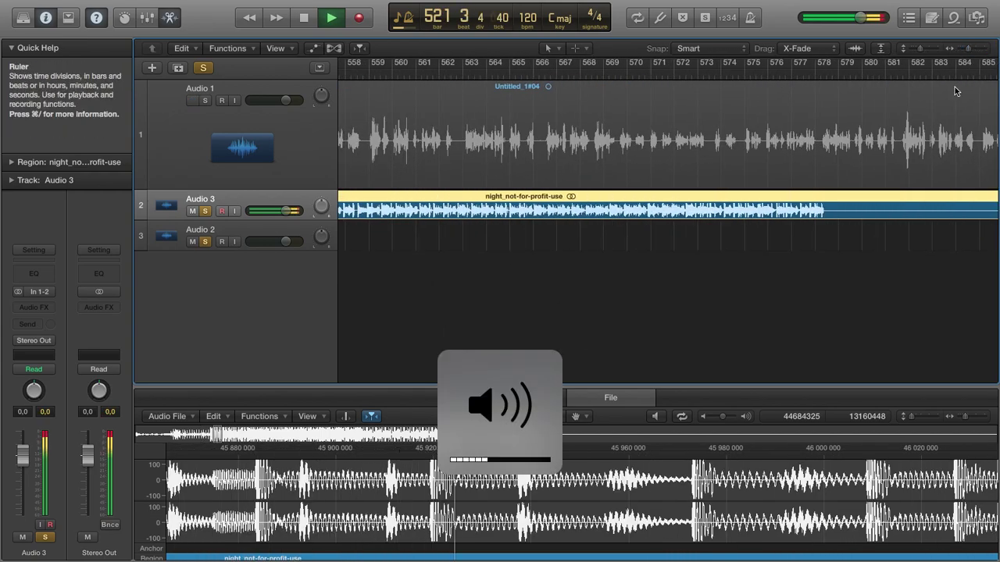
scroll(955, 91, "right", 10)
left_click(709, 328)
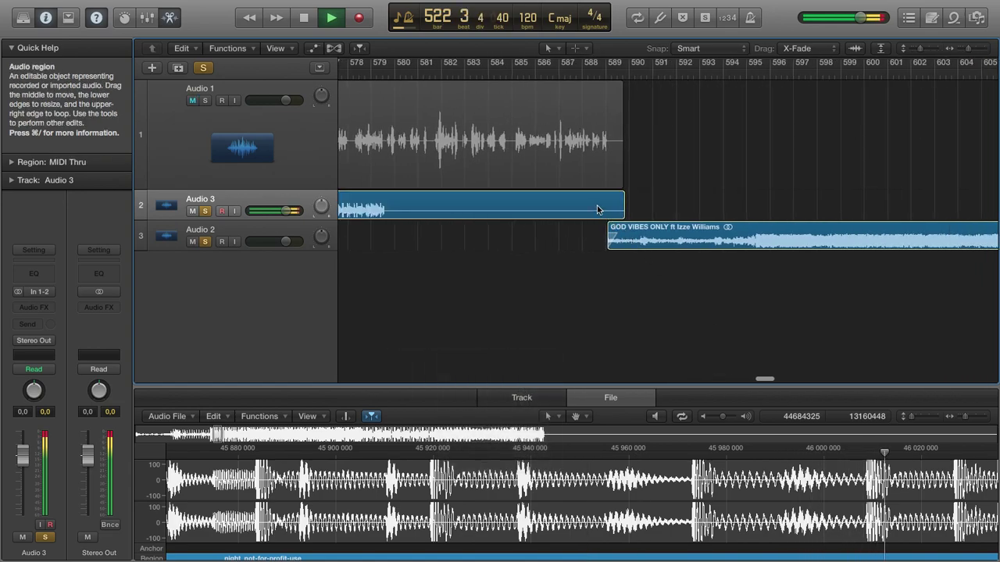
left_click(623, 209)
left_click_drag(622, 209, 612, 209)
left_click(588, 75)
key("XF86AudioRaiseVolume")
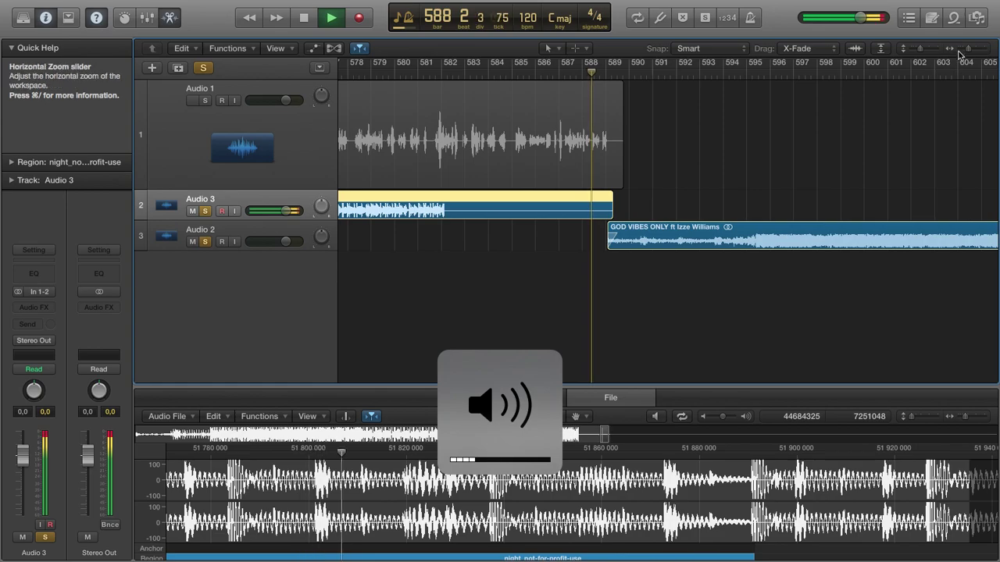
- Fine-trim the end of the NIGHT region to about bar 589.1, just overlapping the start of GOD VIBES ONLY
left_click_drag(972, 50, 975, 50)
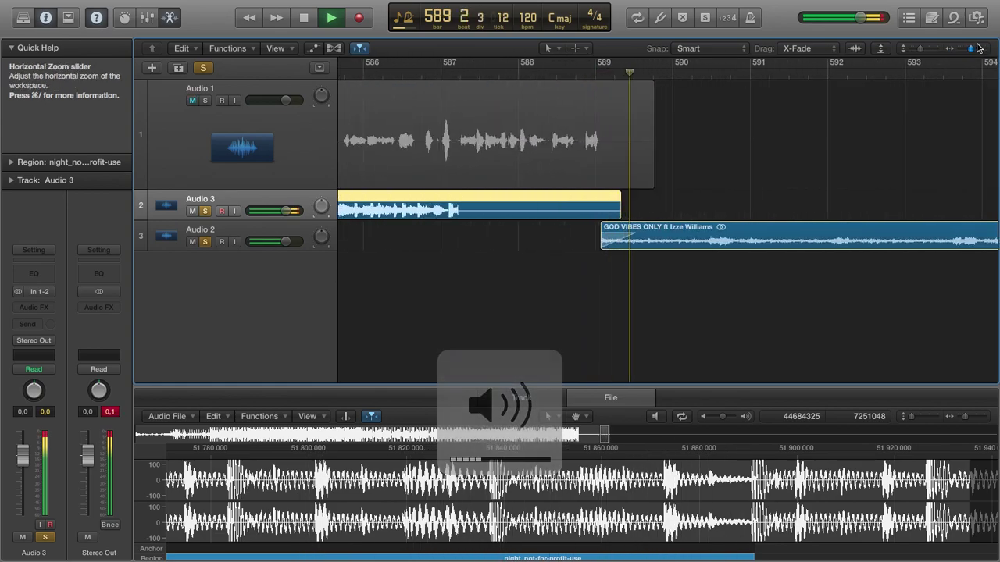
left_click(555, 241)
left_click(590, 212)
left_click_drag(617, 218, 598, 218)
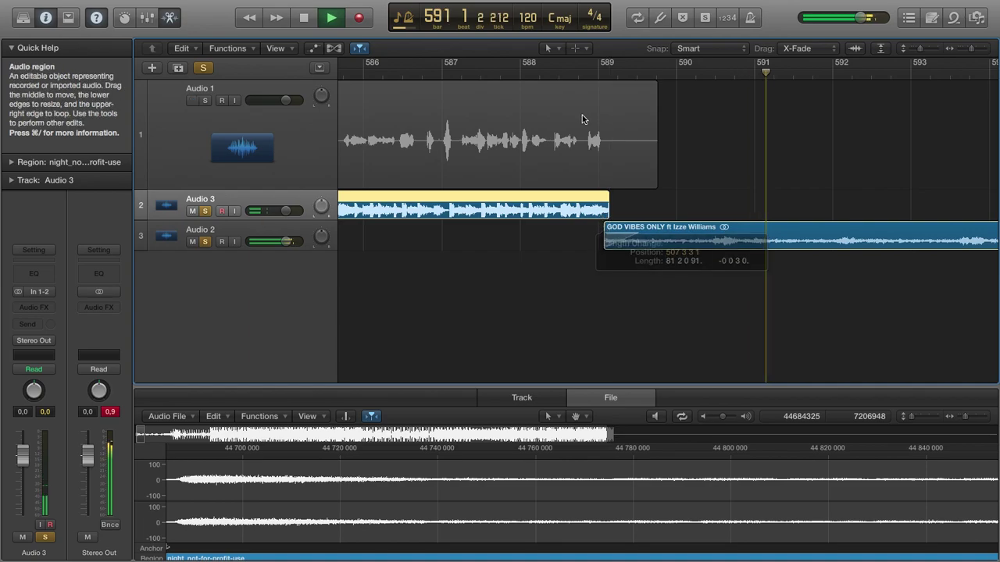
- Add a fade-out of about half a bar to the NIGHT region with the Fade tool, play the transition, and return to the Pointer tool
left_click(547, 48)
left_click(588, 210)
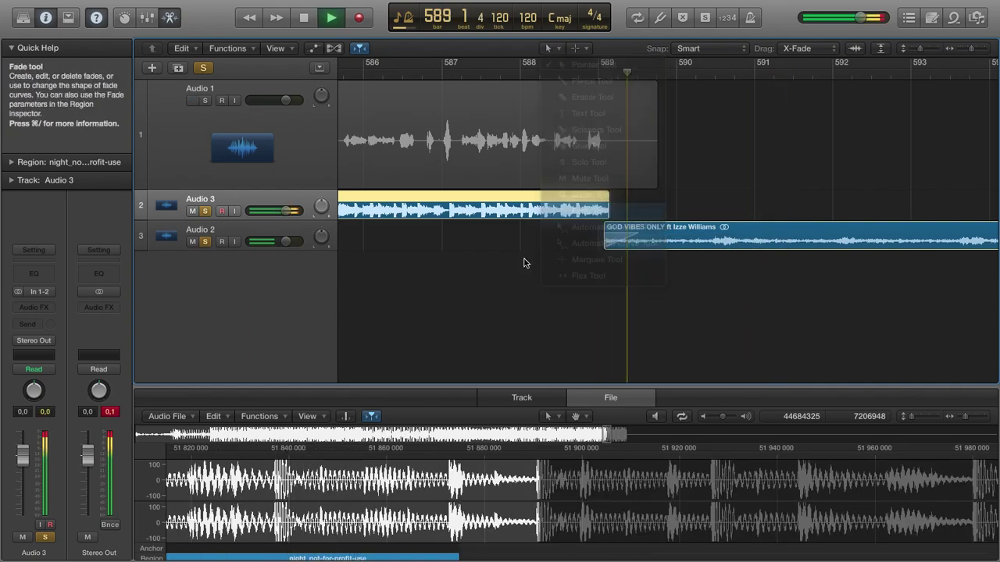
left_click_drag(608, 208, 577, 206)
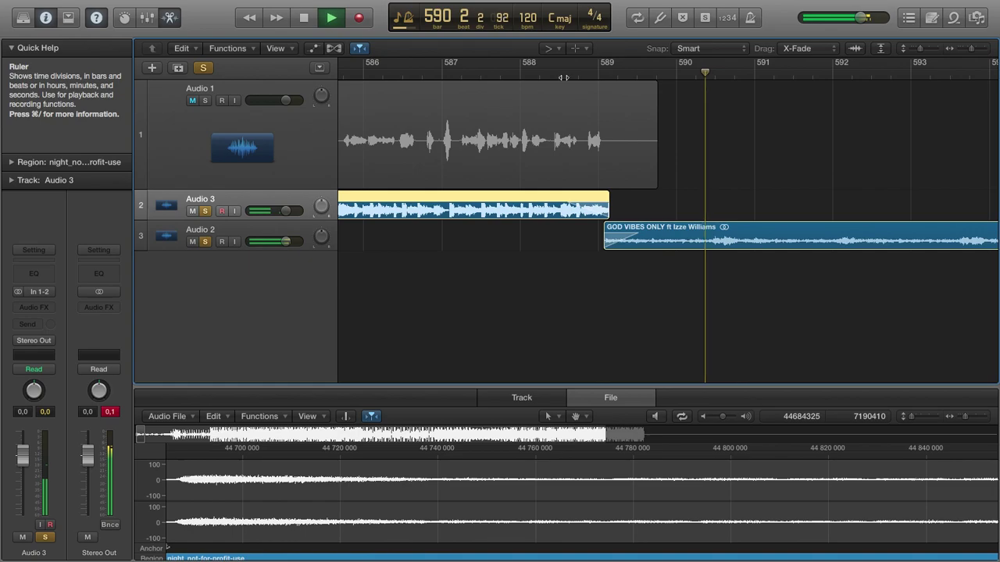
left_click(561, 74)
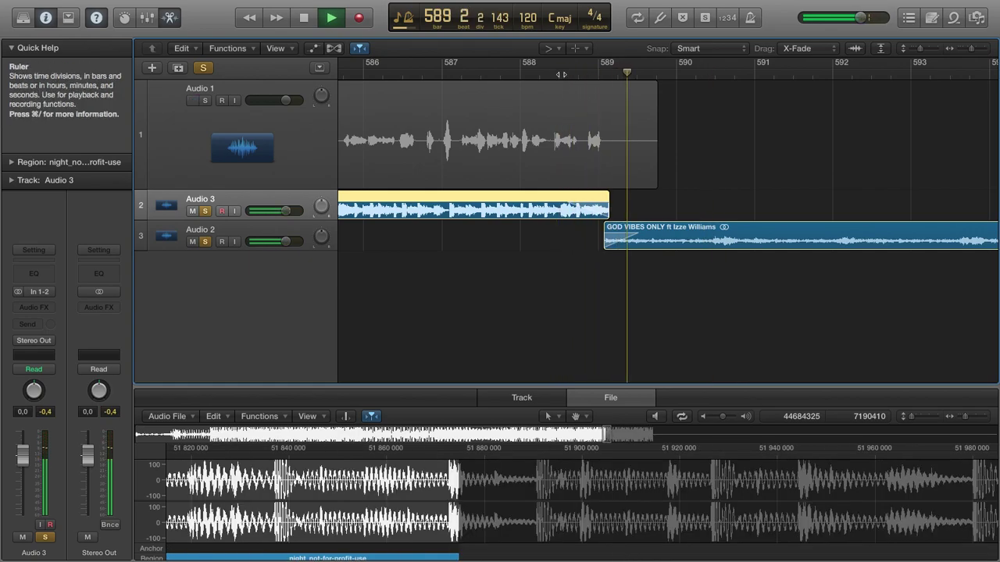
left_click(549, 47)
left_click(582, 63)
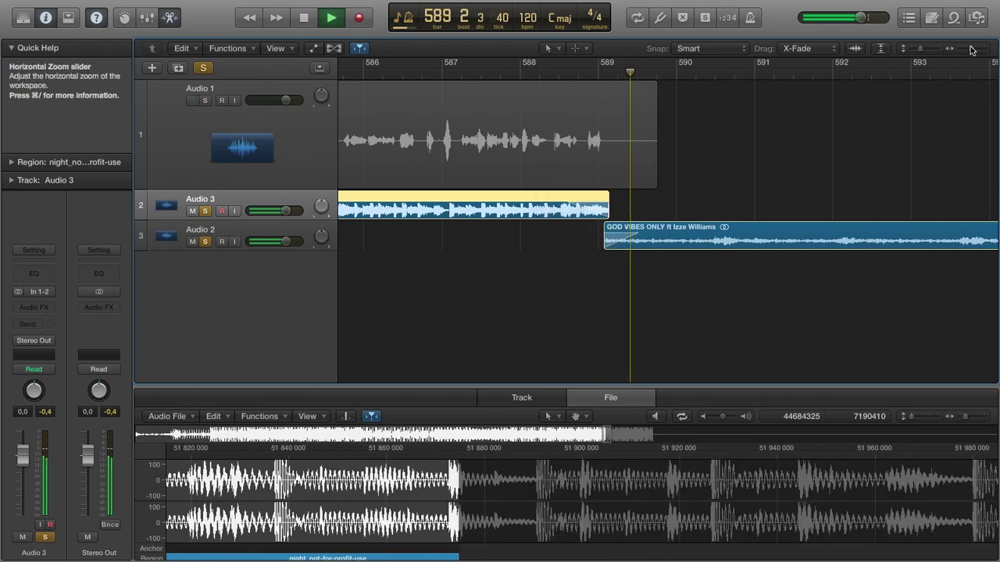
- Turn off solo for the soloed tracks and play the end of GOD VIBES ONLY from about bar 685
left_click_drag(970, 49, 930, 53)
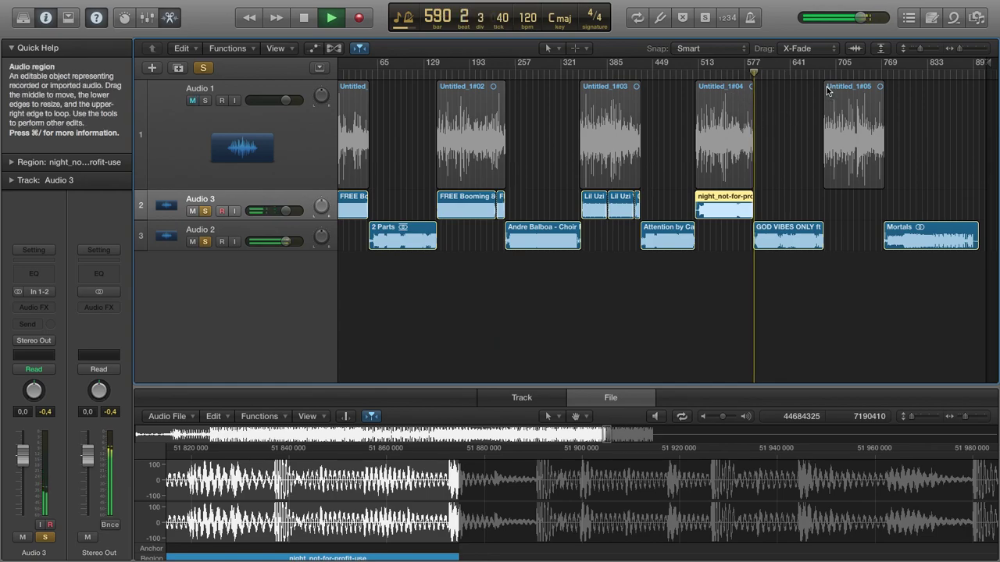
left_click(203, 68)
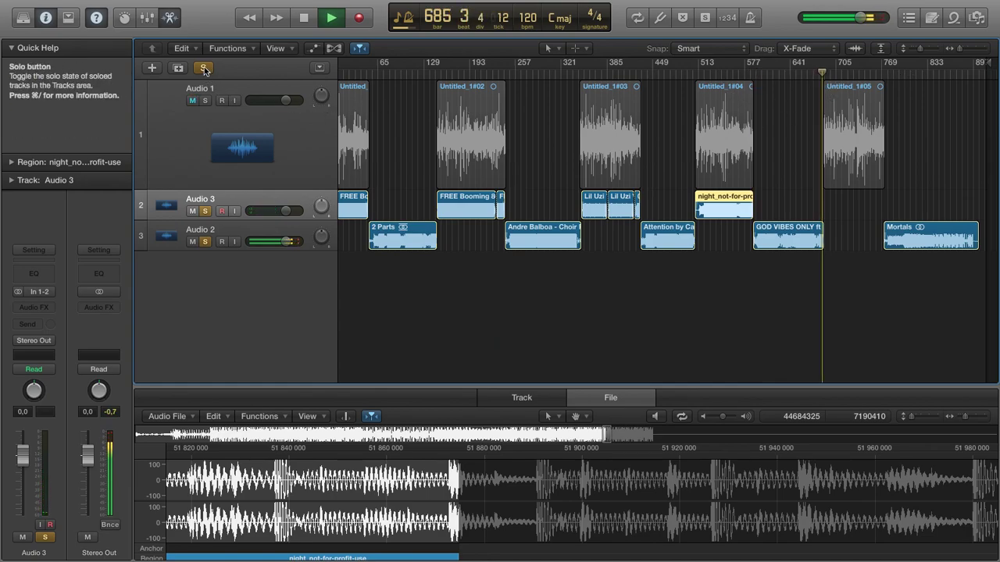
left_click_drag(958, 48, 973, 49)
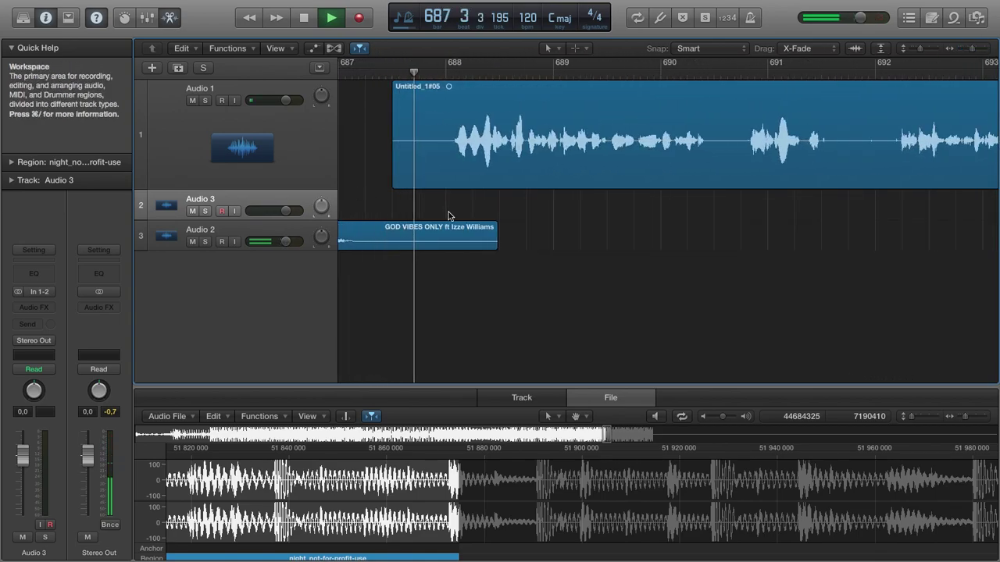
- Stop playback near bar 687 and place a full-length copy of NIGHT on Audio 3 under the fifth voice region
scroll(448, 212, "left", 3)
left_click(551, 49)
left_click(557, 64)
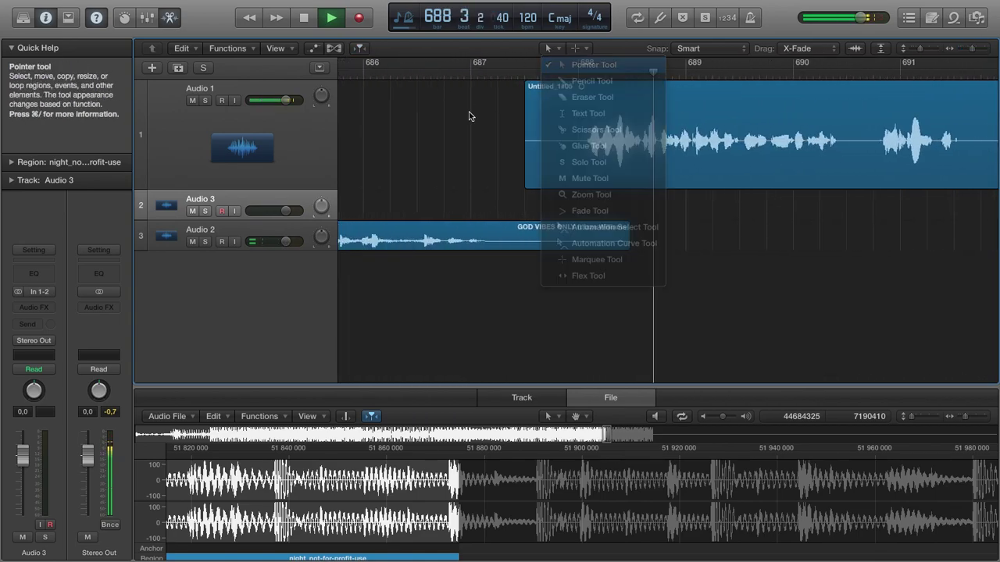
key("space")
left_click(267, 203)
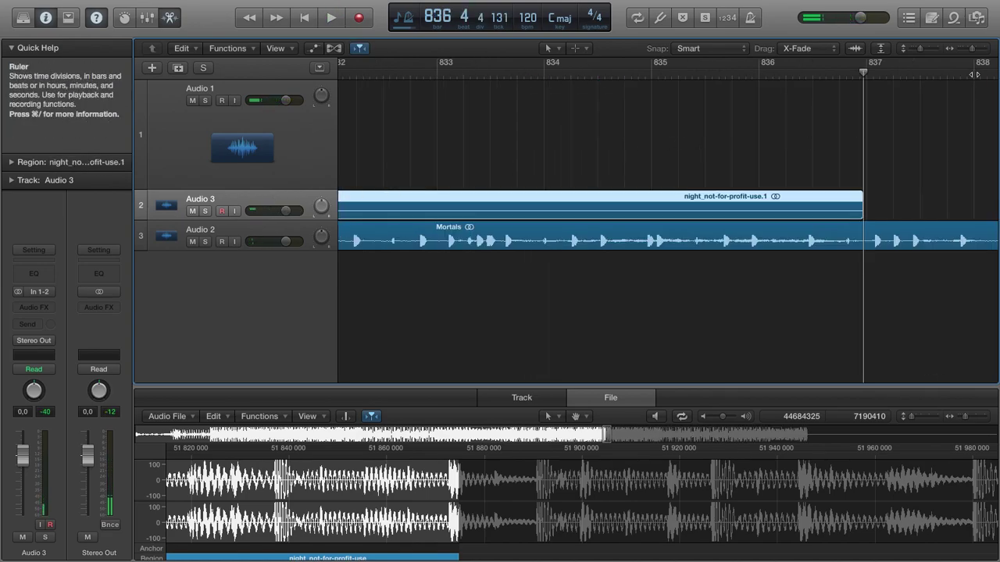
- Trim the end of the second NIGHT region back to the start of Mortals and play the transition at a lower system volume
left_click_drag(959, 53, 957, 52)
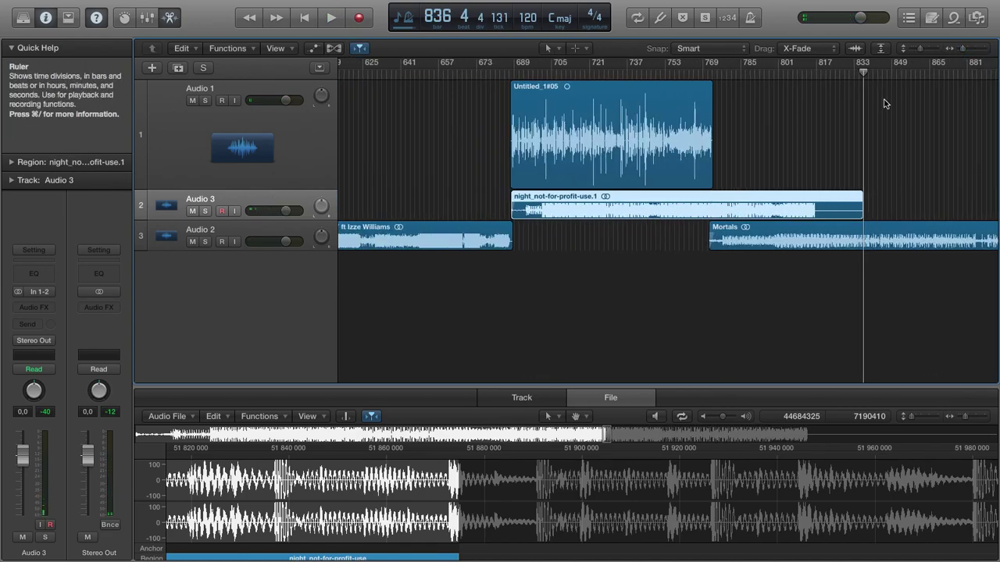
left_click(677, 72)
key("space")
left_click(687, 250)
left_click(738, 219)
left_click(795, 162)
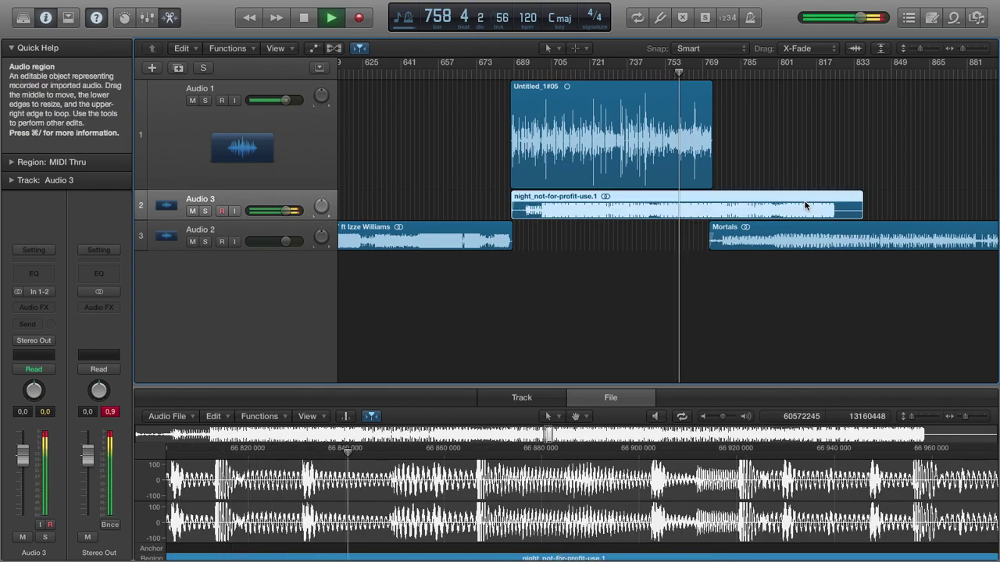
left_click(806, 205)
left_click_drag(860, 215, 709, 232)
left_click(700, 72)
key("XF86AudioLowerVolume")
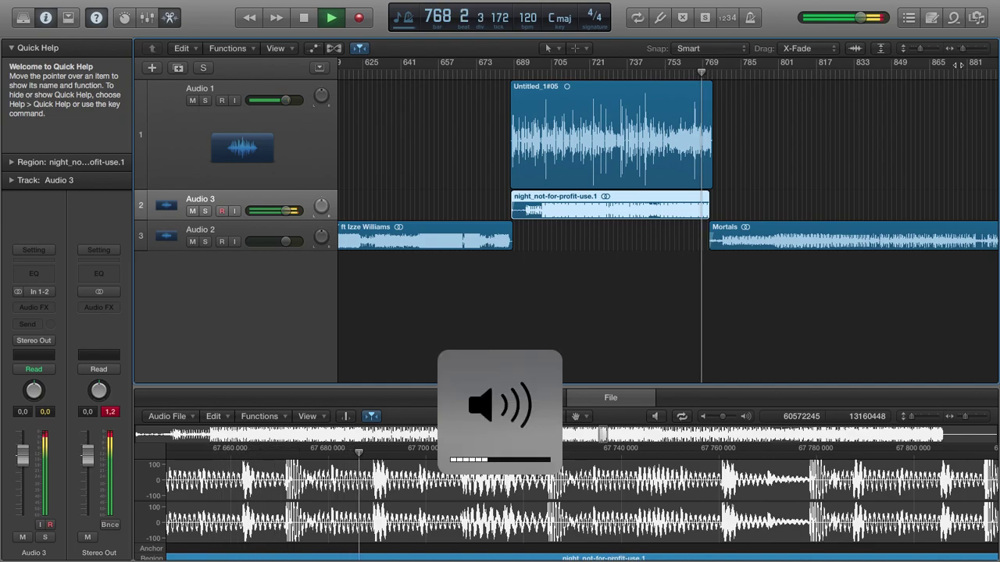
- Add a fade-out of about 2.4 bars to the second NIGHT region with the Fade tool, then return to the Pointer tool
left_click_drag(963, 49, 977, 48)
left_click(925, 283)
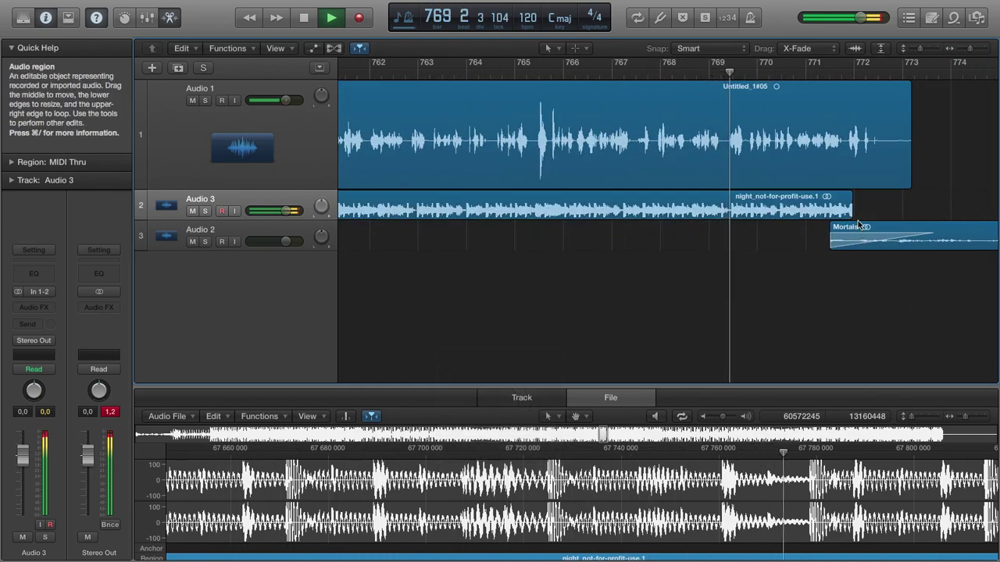
left_click(547, 53)
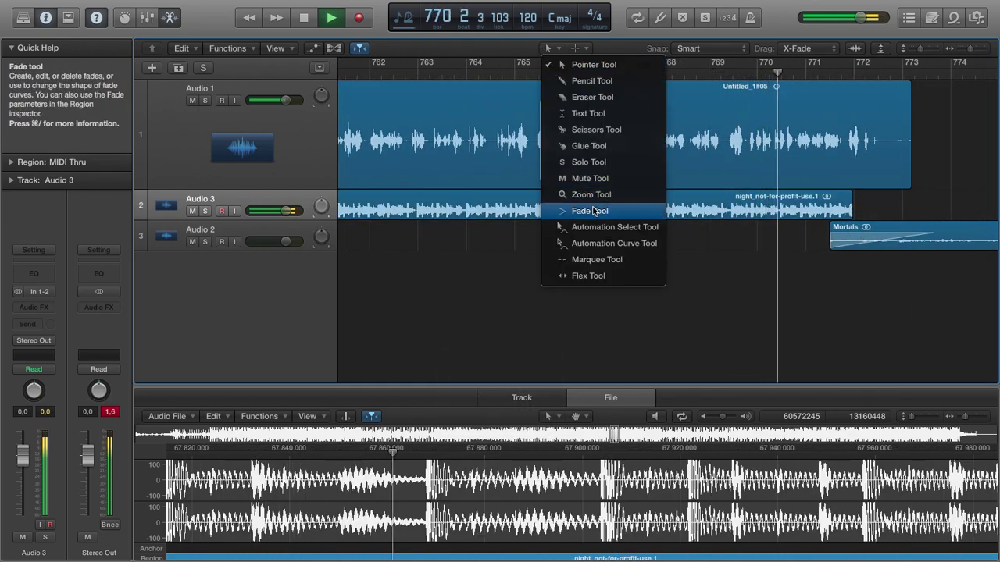
left_click(593, 209)
left_click(847, 202)
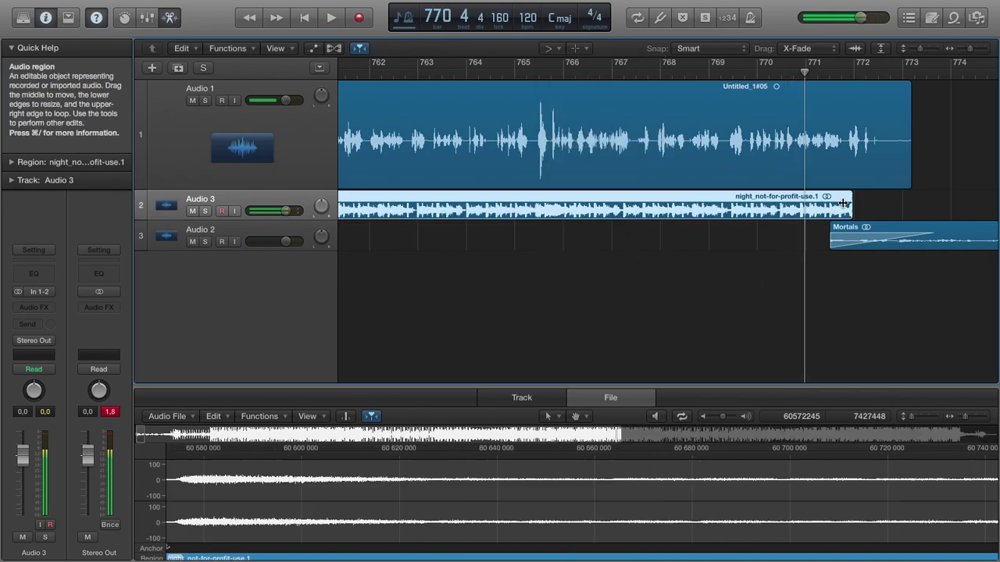
left_click(547, 49)
left_click(570, 63)
- Apply the legacy Logic speech setting Male Radio to the Audio 1 voice track's channel strip and raise the system volume
left_click_drag(969, 50, 940, 55)
left_click(282, 156)
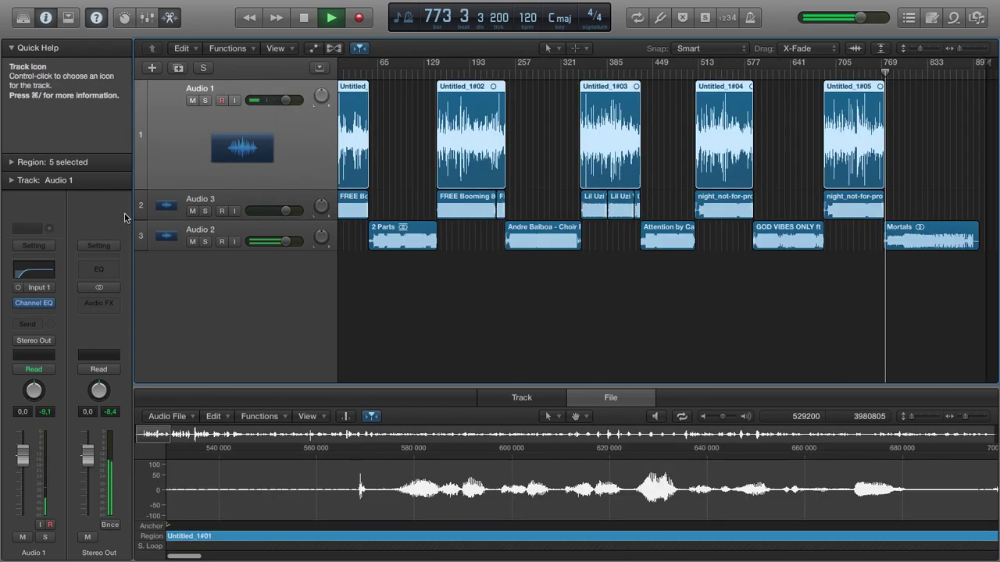
left_click(34, 245)
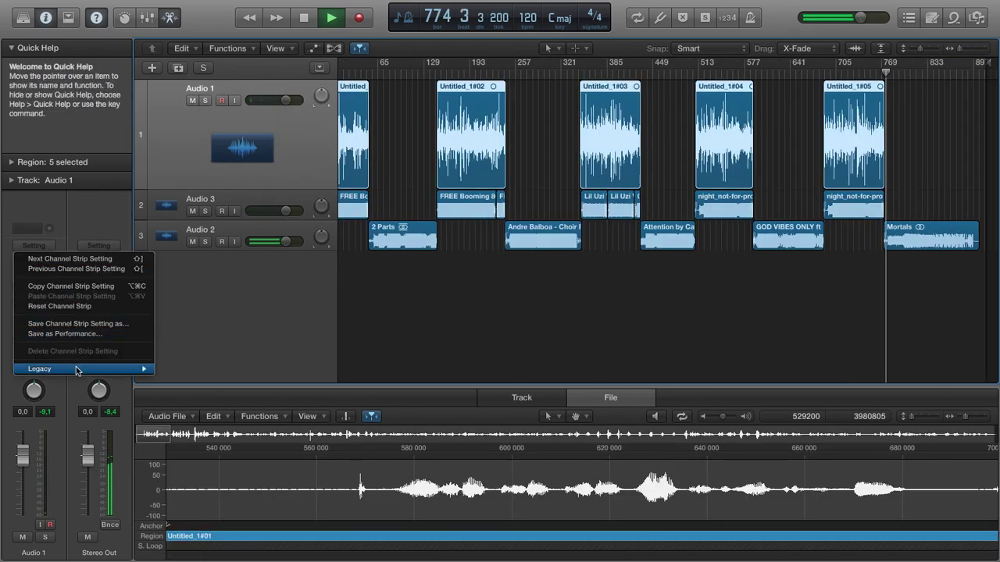
mouse_move(76, 370)
mouse_move(180, 369)
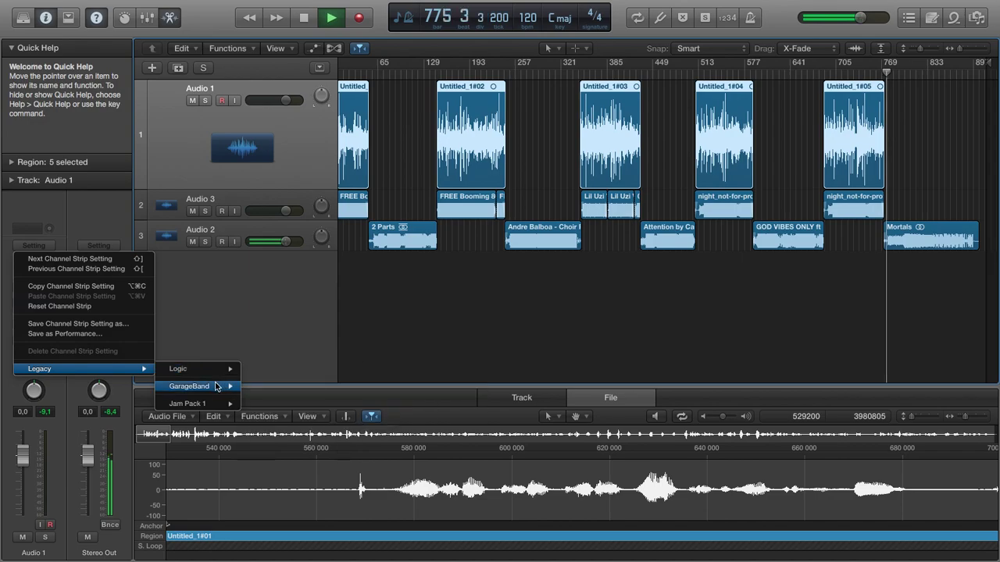
mouse_move(298, 421)
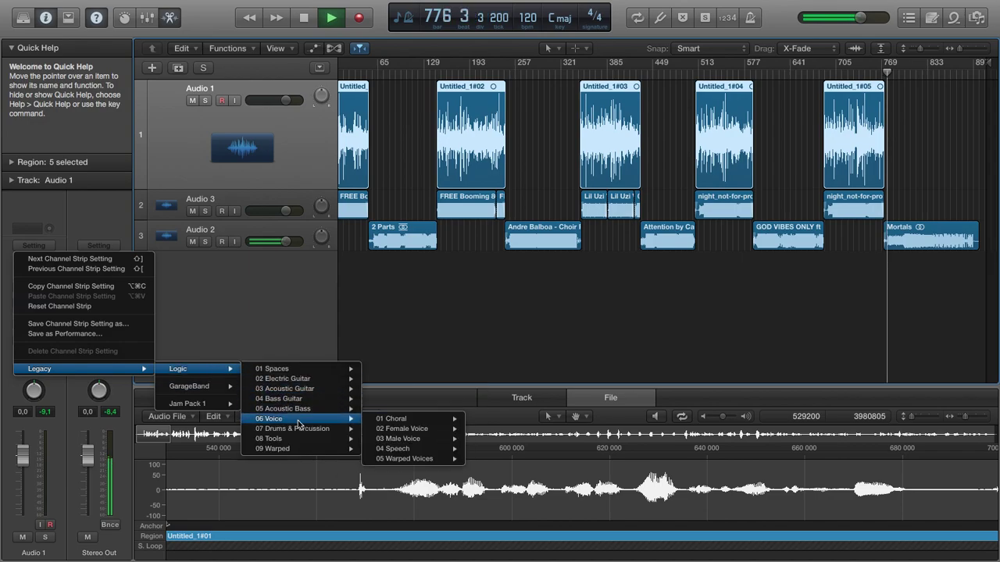
mouse_move(405, 450)
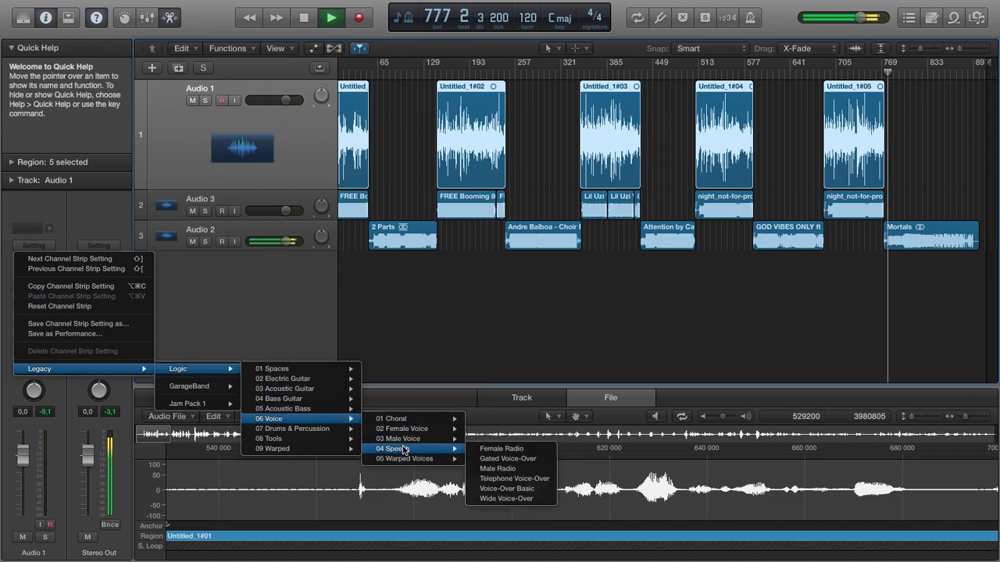
left_click(500, 469)
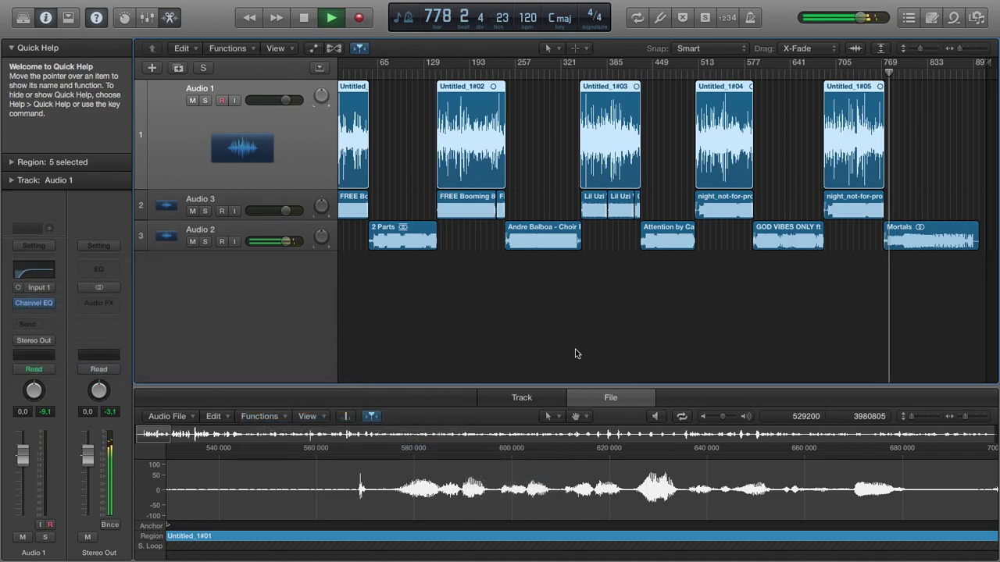
key("XF86AudioRaiseVolume")
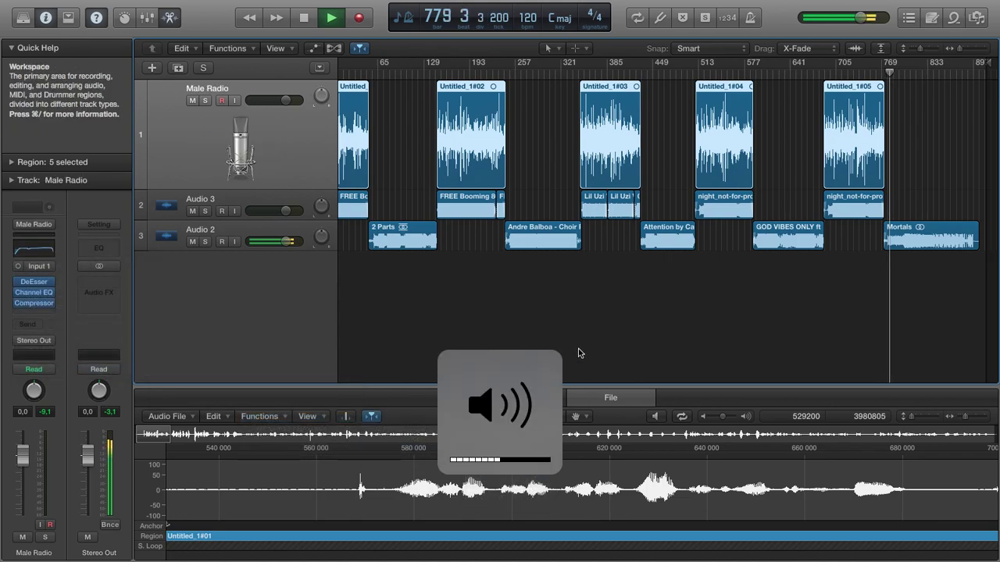
- Open the voice track's Channel EQ and raise its low-cut frequency to 116 Hz
double_click(40, 248)
key("super+w")
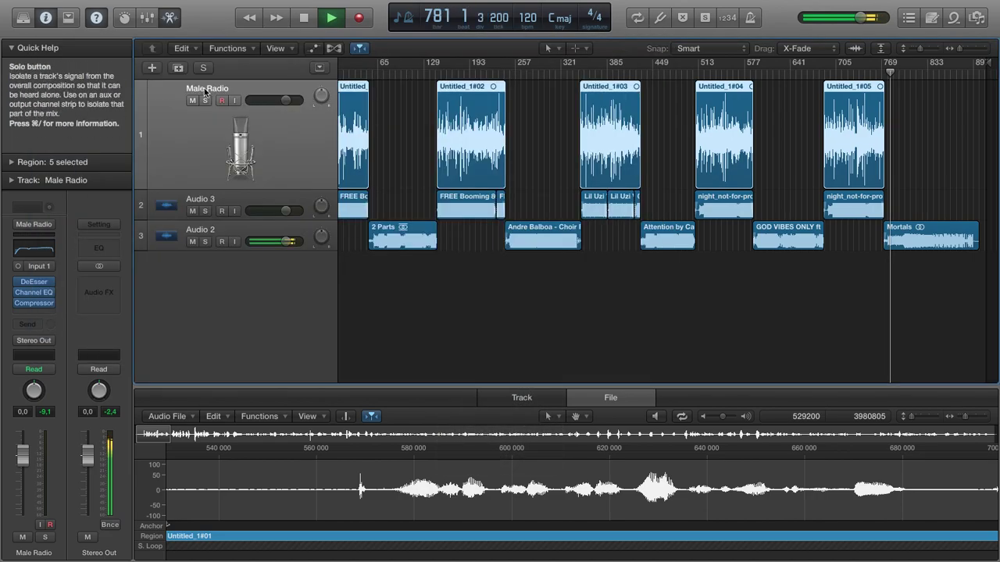
double_click(34, 254)
left_click_drag(301, 68, 462, 75)
left_click_drag(267, 208, 350, 214)
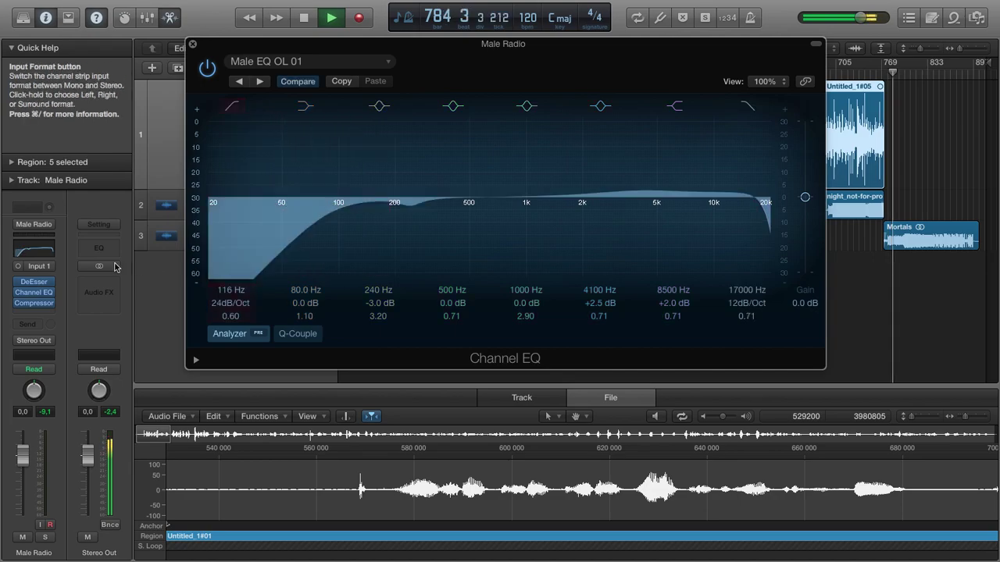
- Open the voice track's Compressor, show its graph display, and close both plug-in windows
left_click(34, 305)
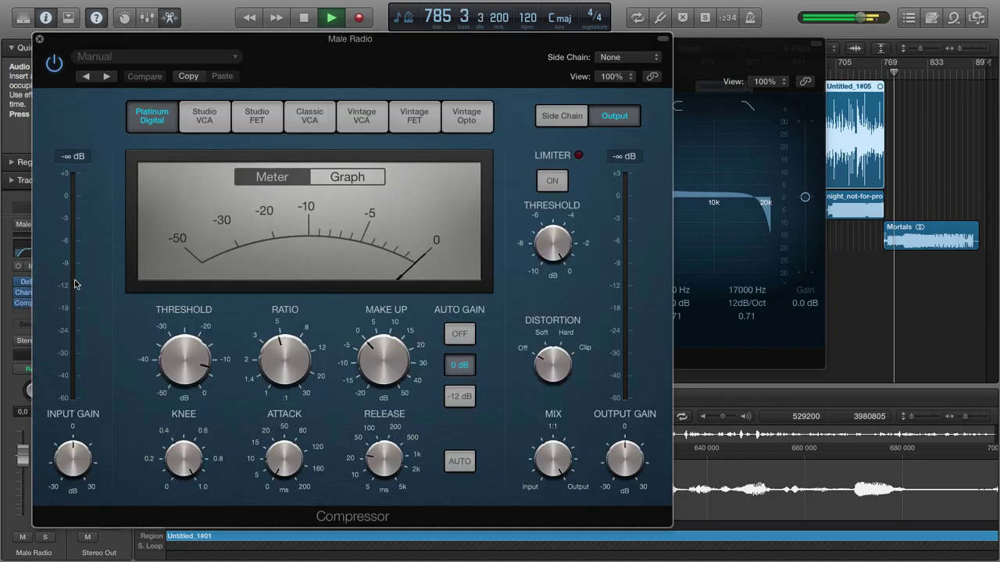
left_click_drag(297, 74, 418, 64)
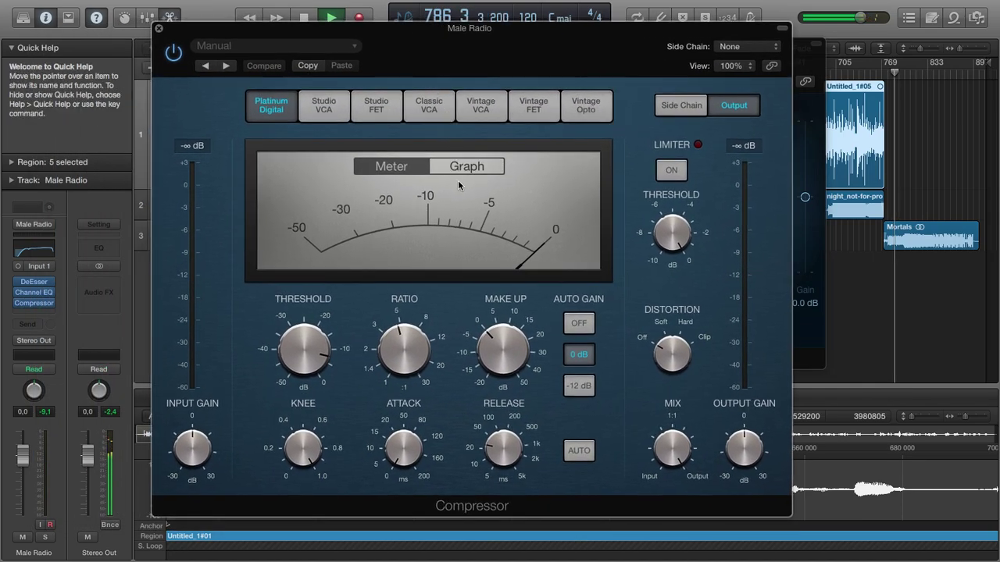
left_click(464, 170)
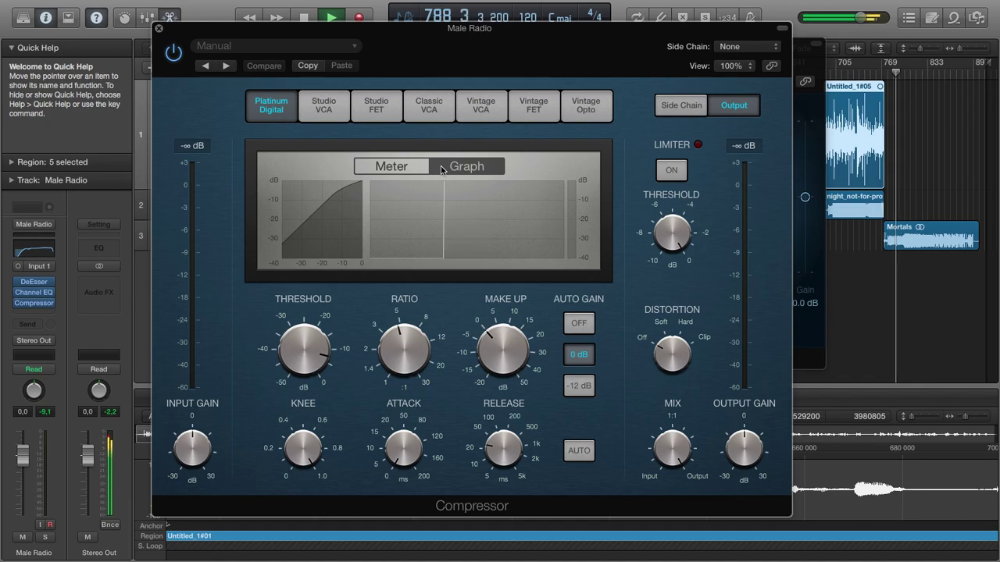
left_click(160, 29)
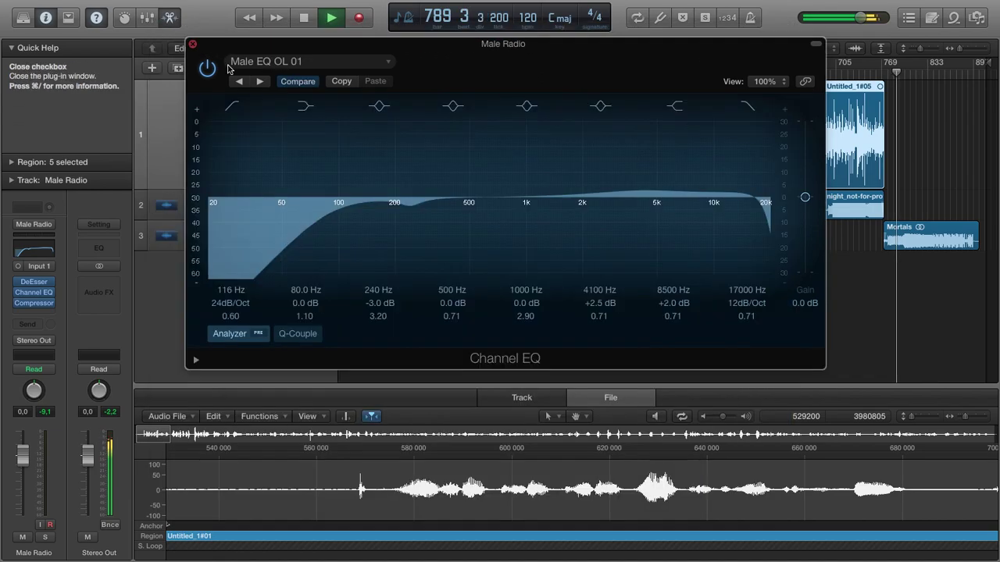
left_click(194, 45)
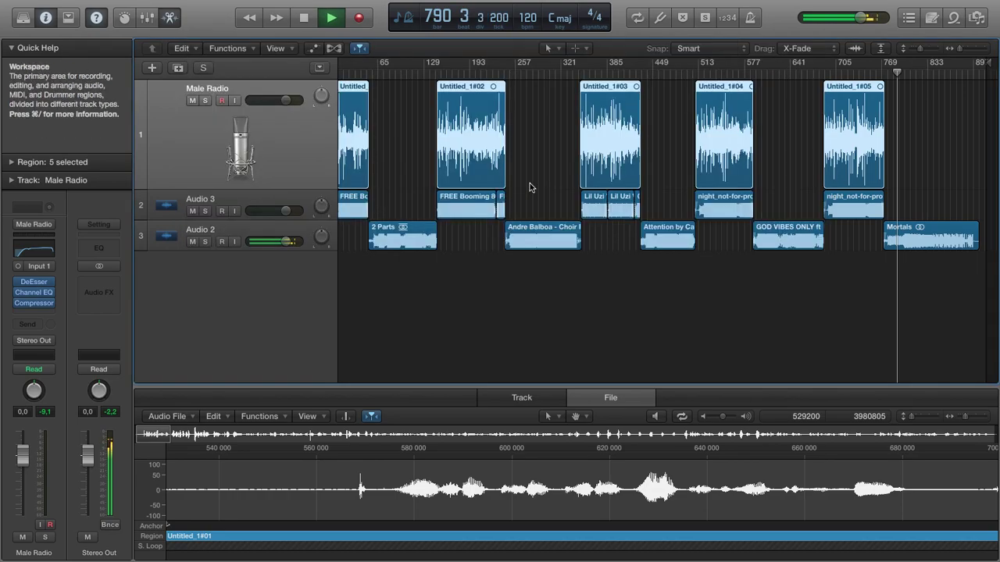
- Play the fifth voice region with its instrumental bed at a lower system volume
key("XF86AudioLowerVolume")
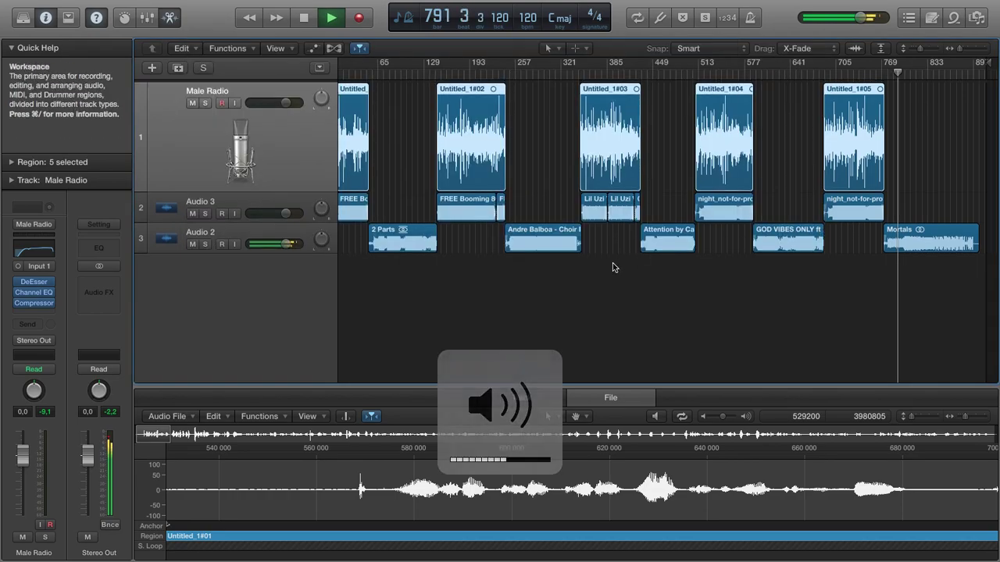
scroll(614, 268, "left", 2)
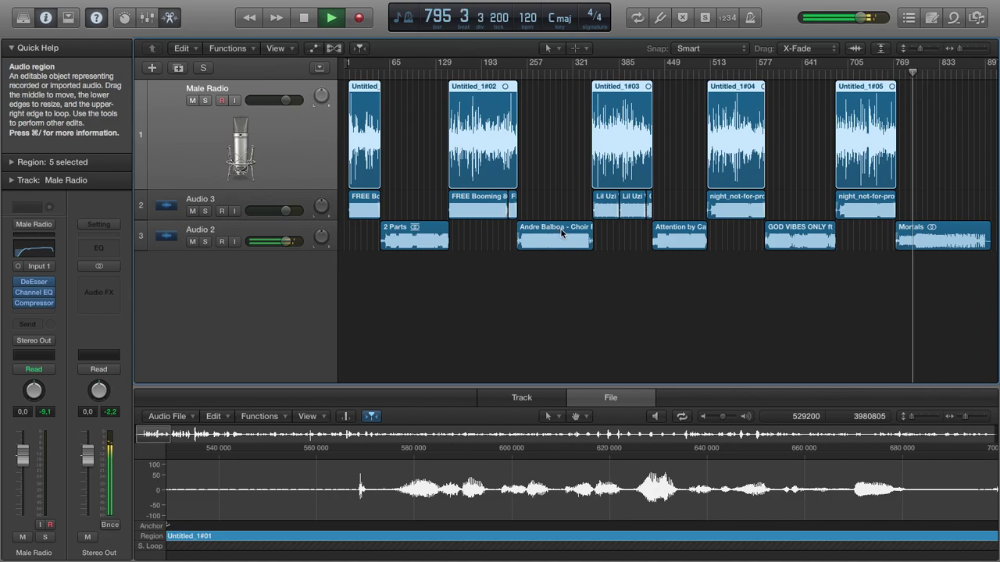
key("F11")
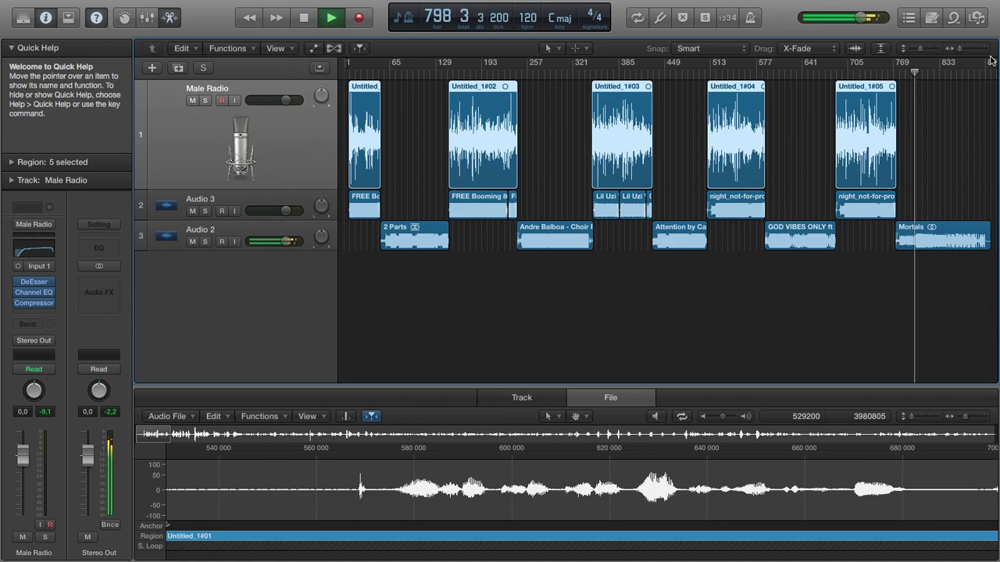
key("XF86AudioLowerVolume")
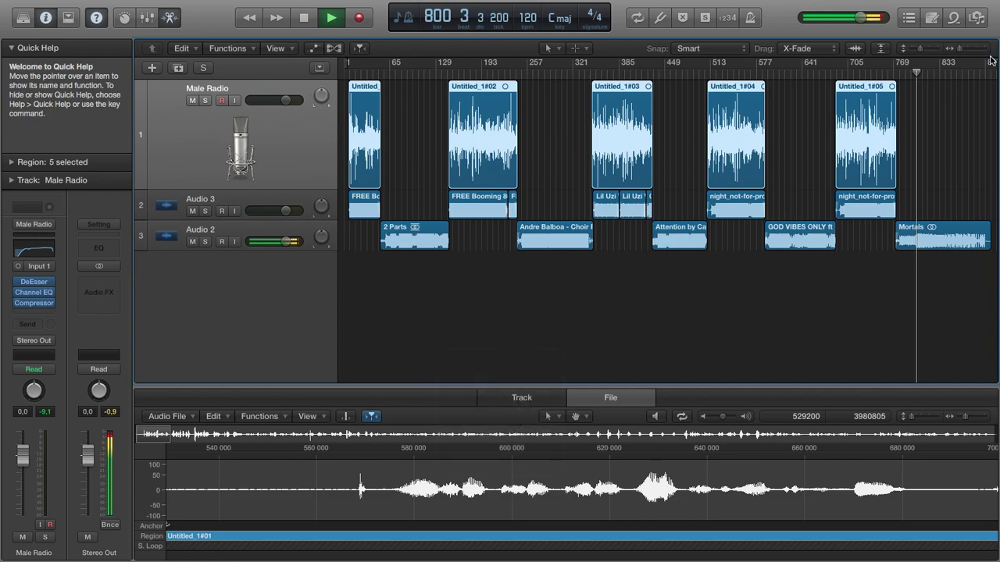
left_click(883, 68)
key("XF86AudioLowerVolume")
key("XF86AudioLowerVolume")
- Lower the Audio 3 track to -27 dB during playback and raise the system volume
left_click_drag(960, 49, 972, 48)
left_click_drag(285, 210, 258, 227)
key("XF86AudioRaiseVolume")
key("XF86AudioRaiseVolume")
key("XF86AudioRaiseVolume")
left_click_drag(966, 50, 958, 49)
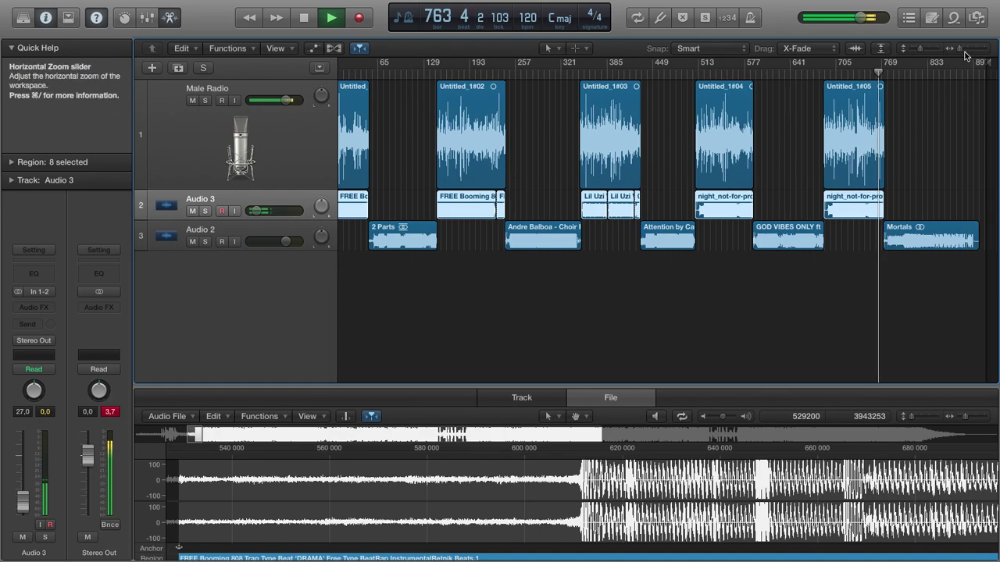
- Play the first voice region with its bed and set the Audio 3 track's volume to -30 dB
left_click_drag(963, 52, 970, 49)
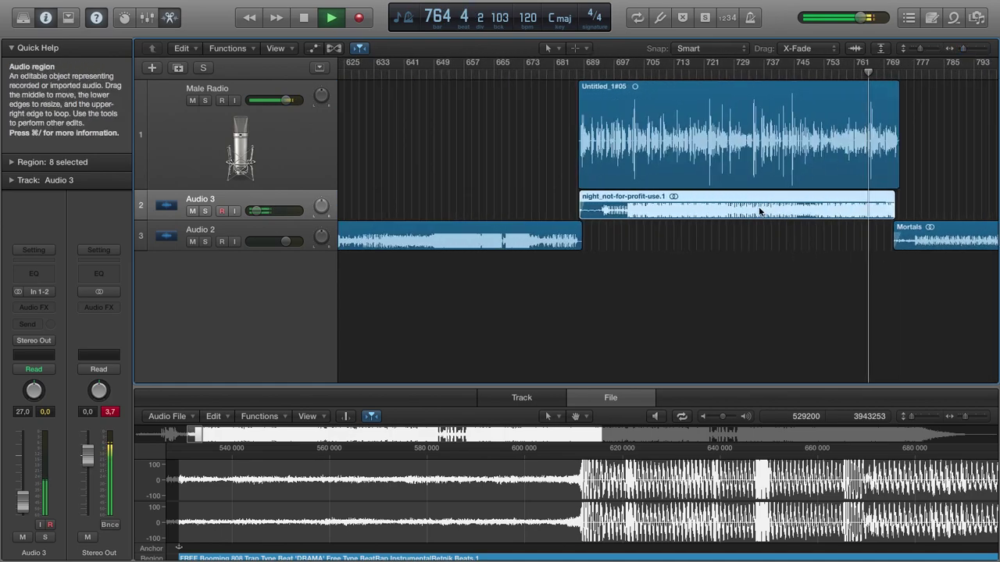
scroll(759, 212, "left", 20)
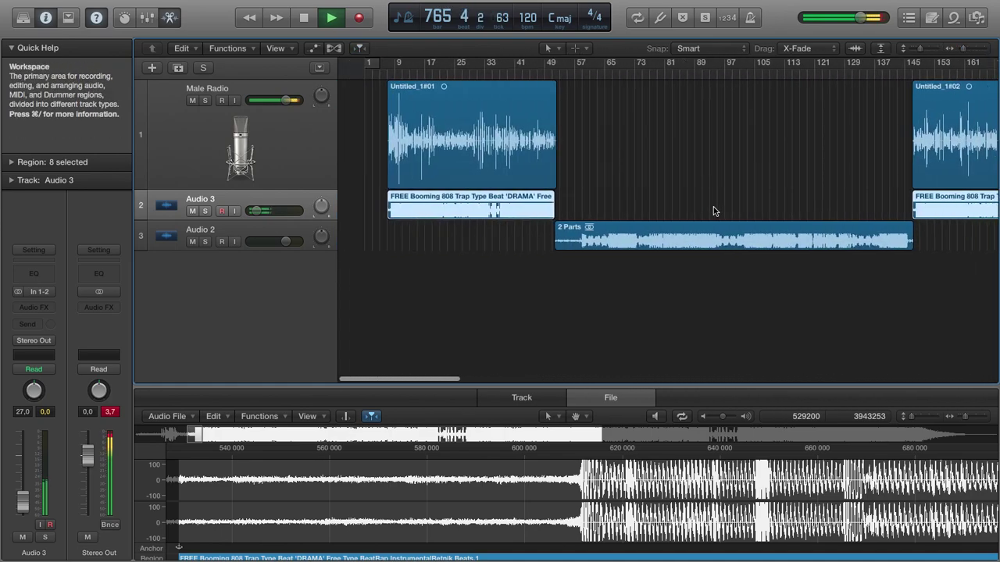
left_click(396, 72)
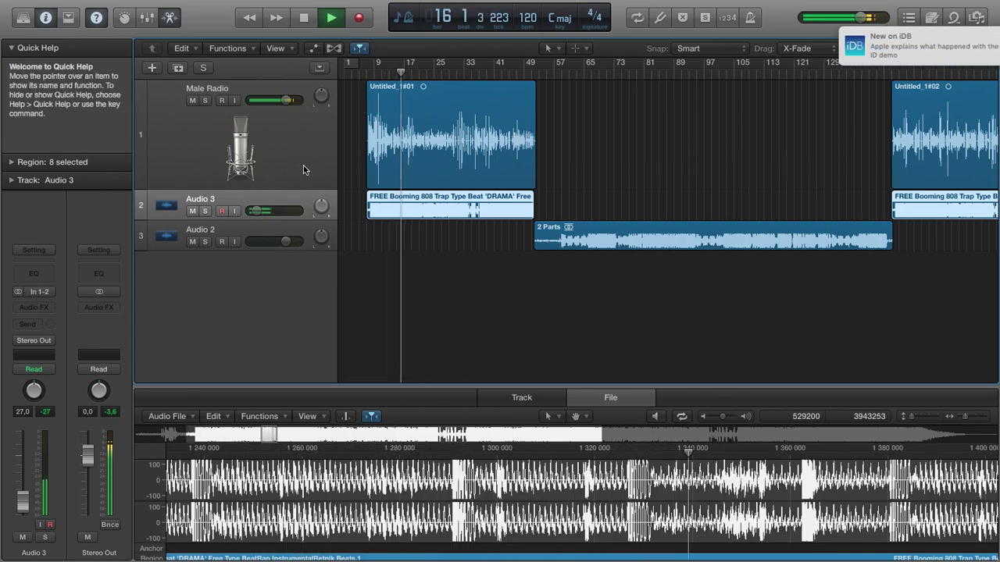
left_click(256, 211)
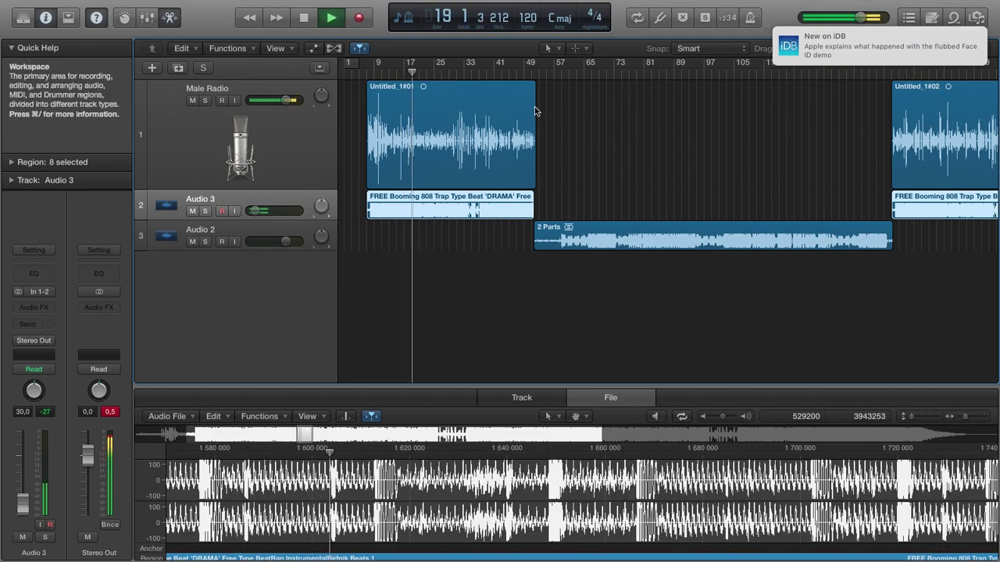
- Play the transition from the first voice region into 2 Parts from about bar 48, and replay it from about bar 50
left_click(523, 73)
key("XF86AudioRaiseVolume")
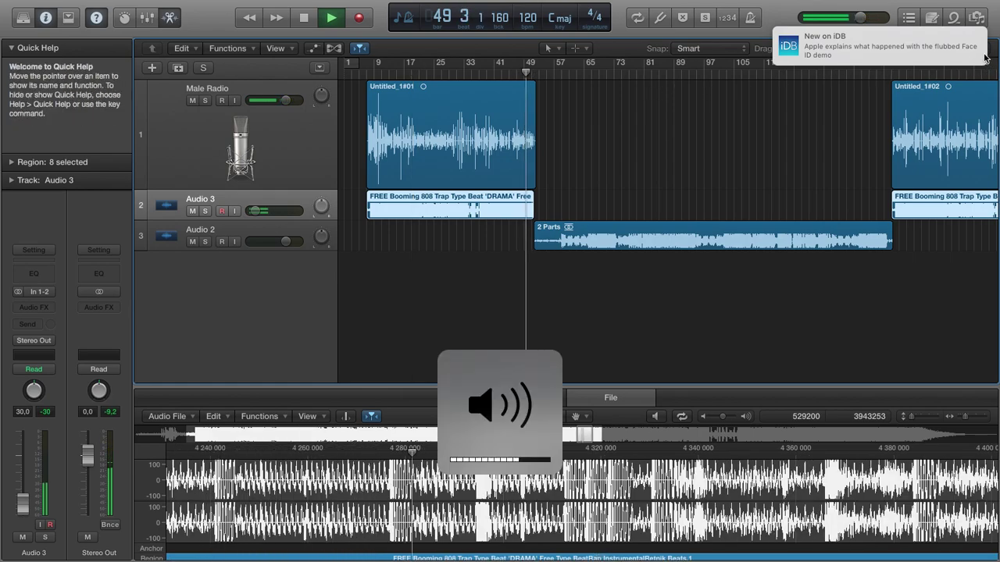
left_click(778, 149)
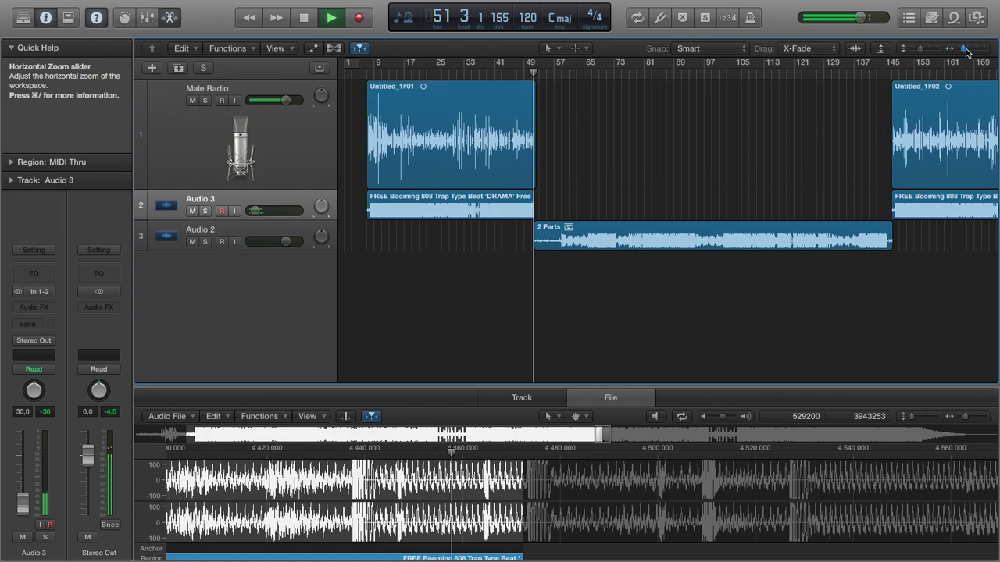
left_click_drag(966, 51, 972, 48)
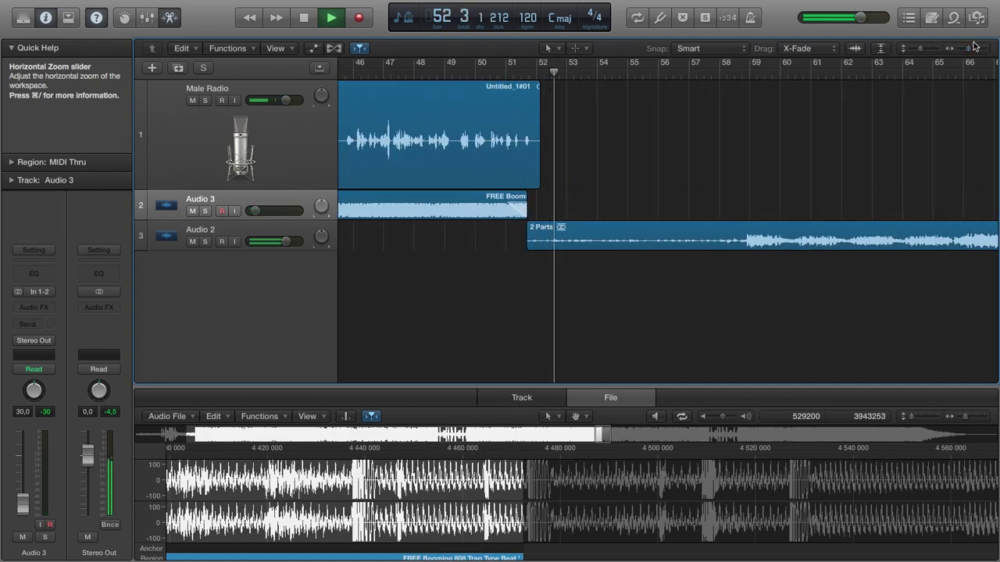
left_click(489, 72)
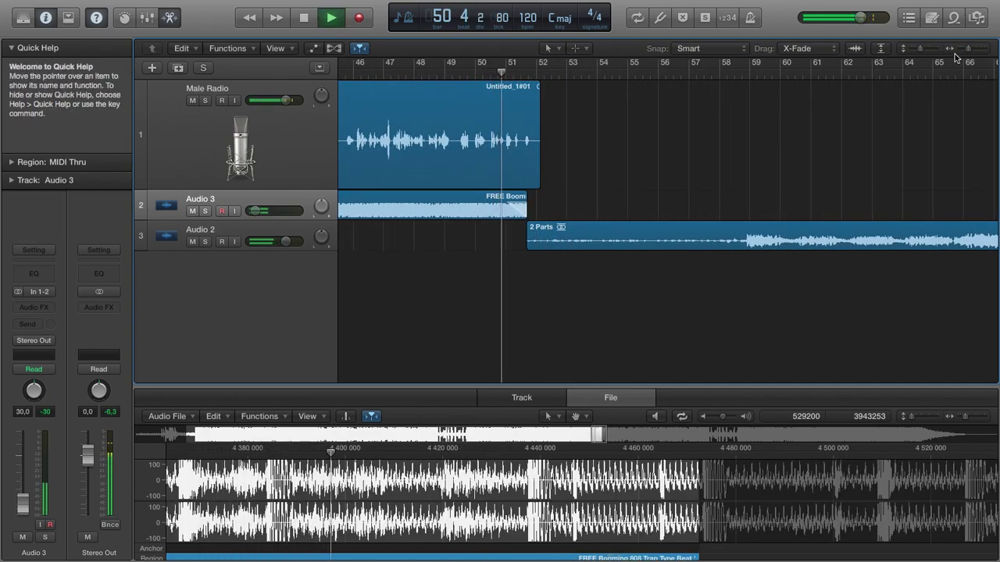
left_click_drag(968, 48, 954, 65)
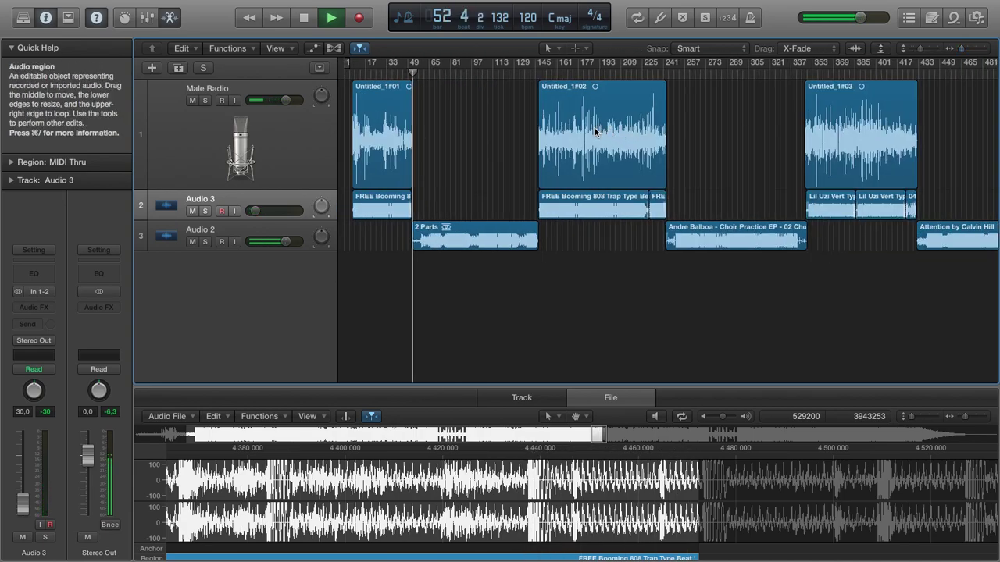
- Play the transition from 2 Parts into the second voice region from about bar 145, adjusting the system volume
key("XF86AudioLowerVolume")
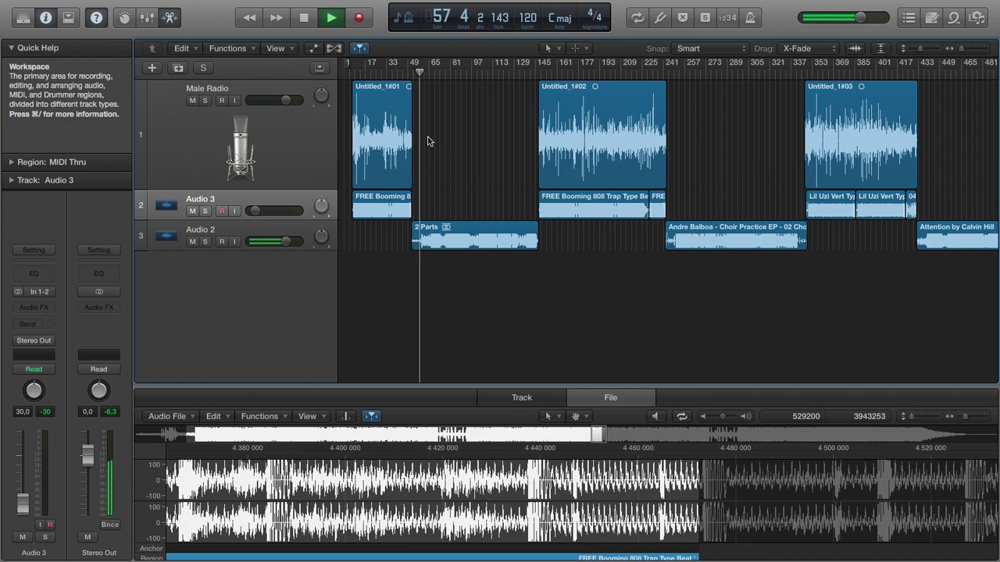
key("XF86AudioRaiseVolume")
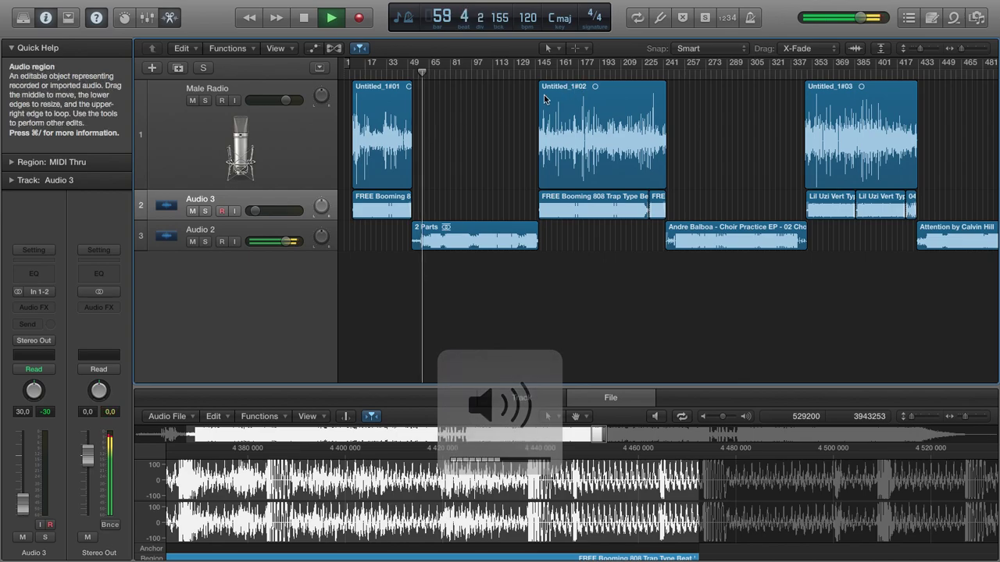
key("XF86AudioRaiseVolume")
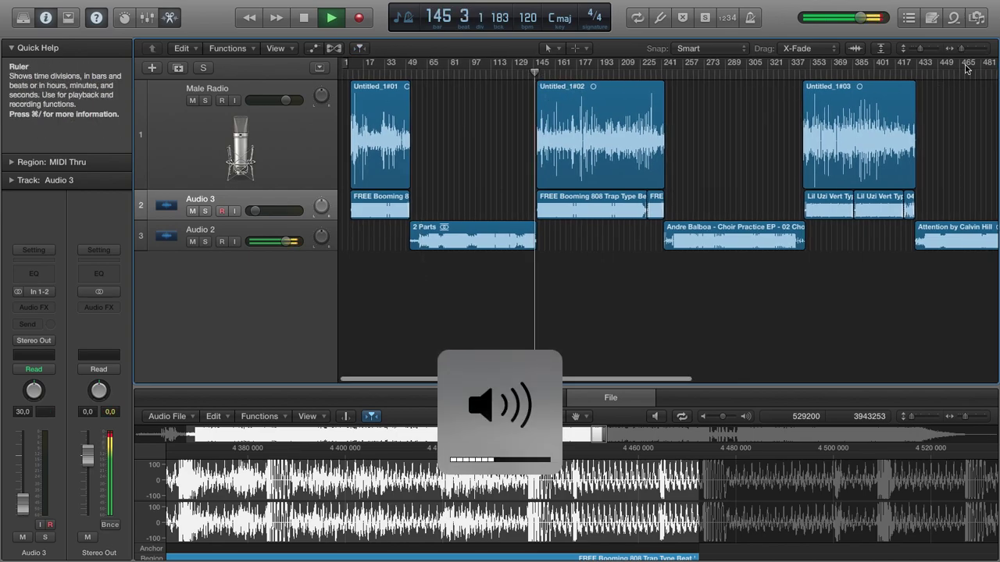
- Spot-check the balance of voice and bed within the second and third voice regions at a higher system volume
mouse_move(961, 48)
left_mouse_down()
mouse_move(970, 48)
mouse_move(957, 56)
left_mouse_up()
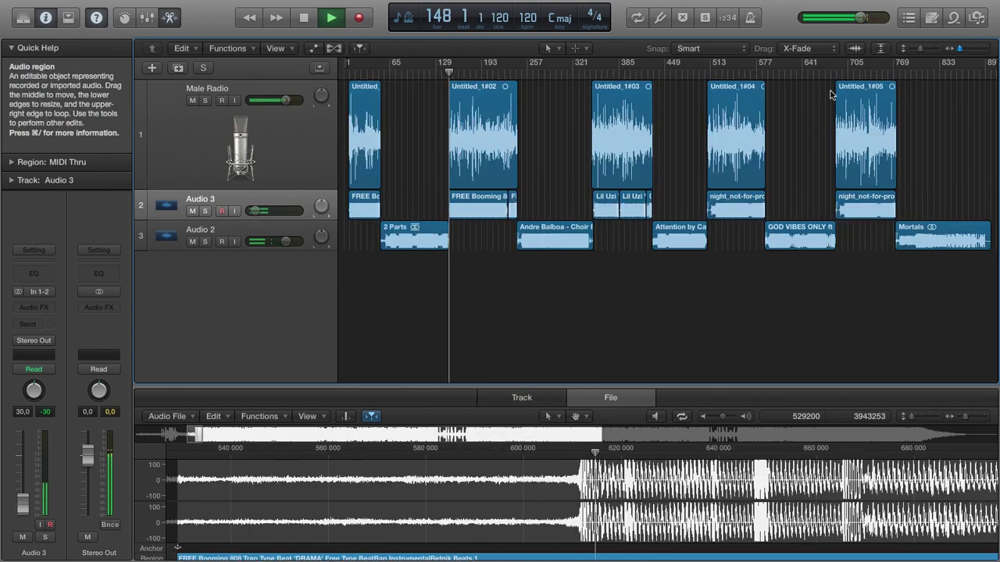
key("space")
left_click(478, 73)
left_click(513, 74)
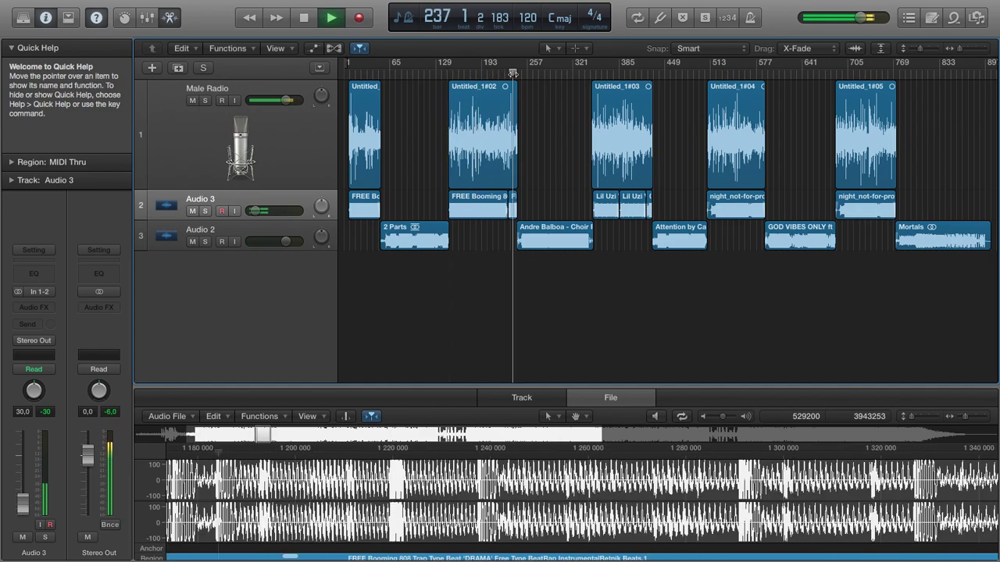
left_click(604, 76)
key("XF86AudioRaiseVolume")
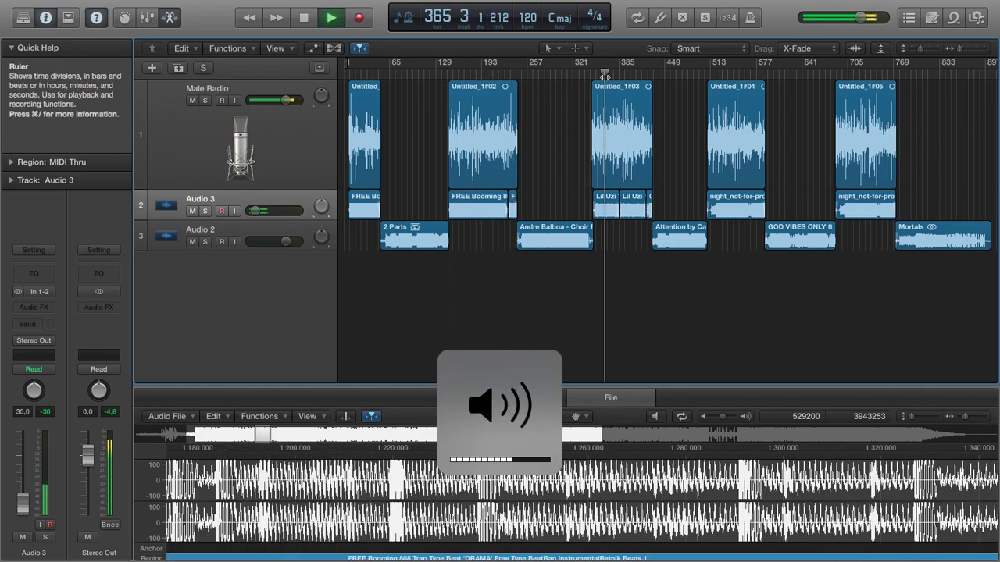